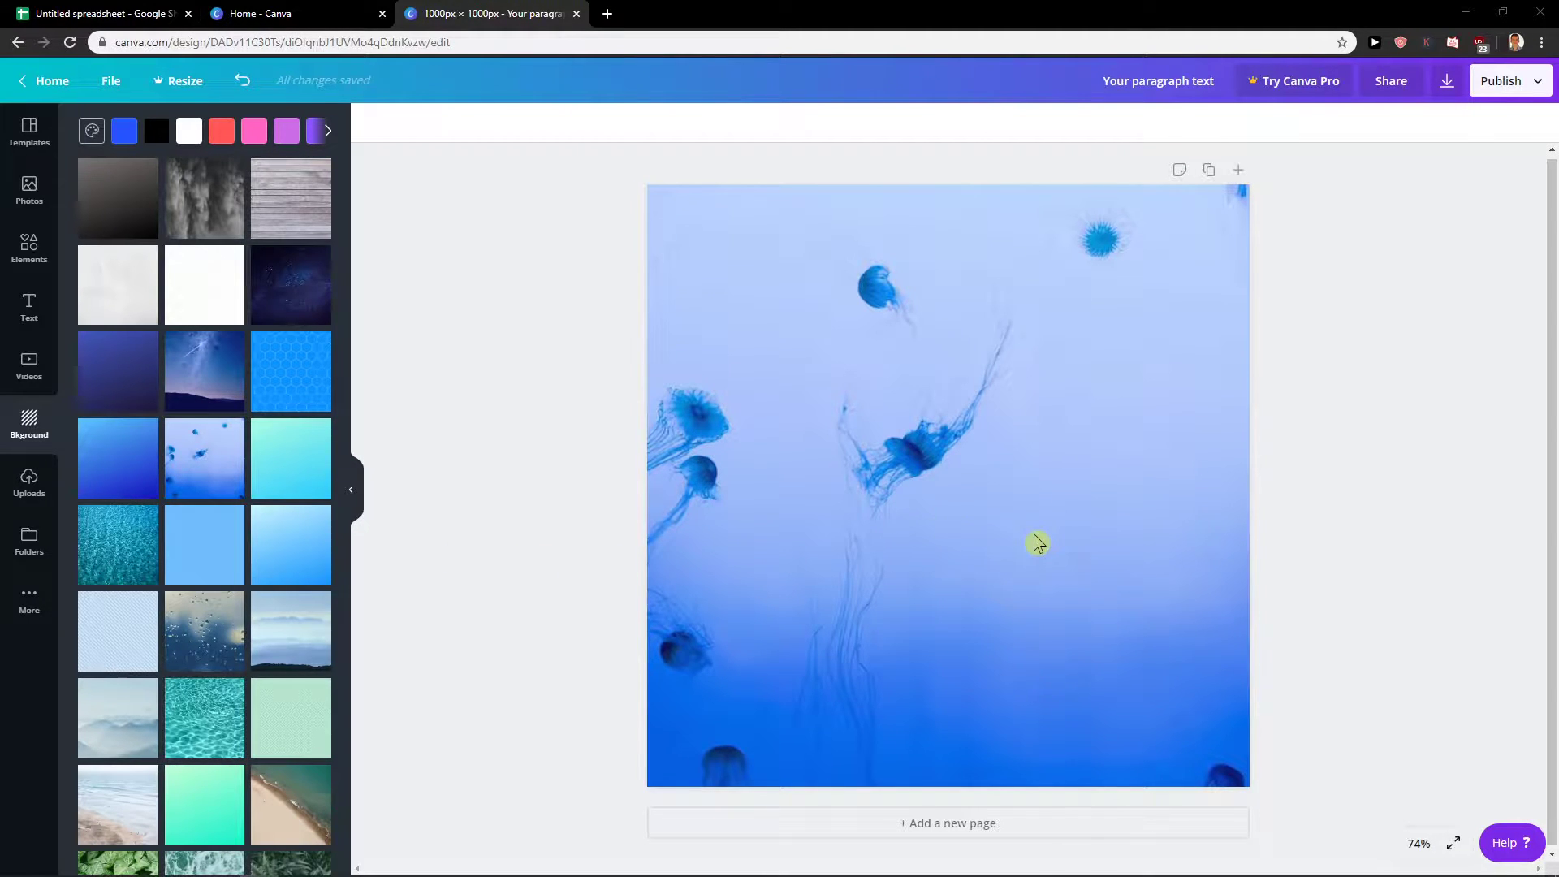
- Restore the deleted paragraph text, resize it, then delete it and clear the empty box
click(966, 527)
key(ctrl+z)
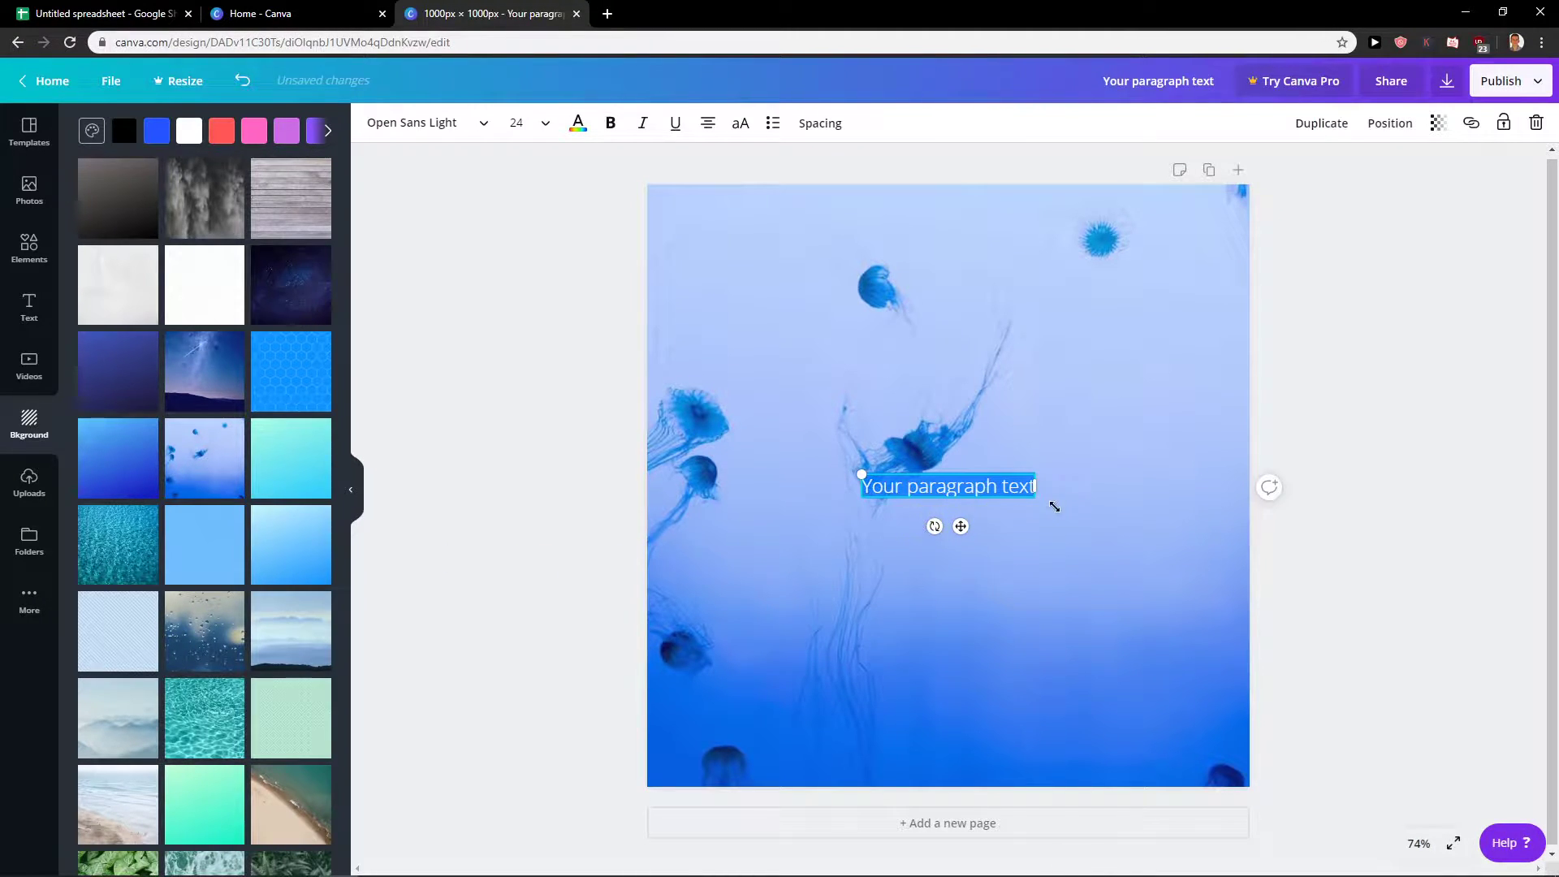
drag(1039, 502, 1136, 520)
triple_click(1044, 506)
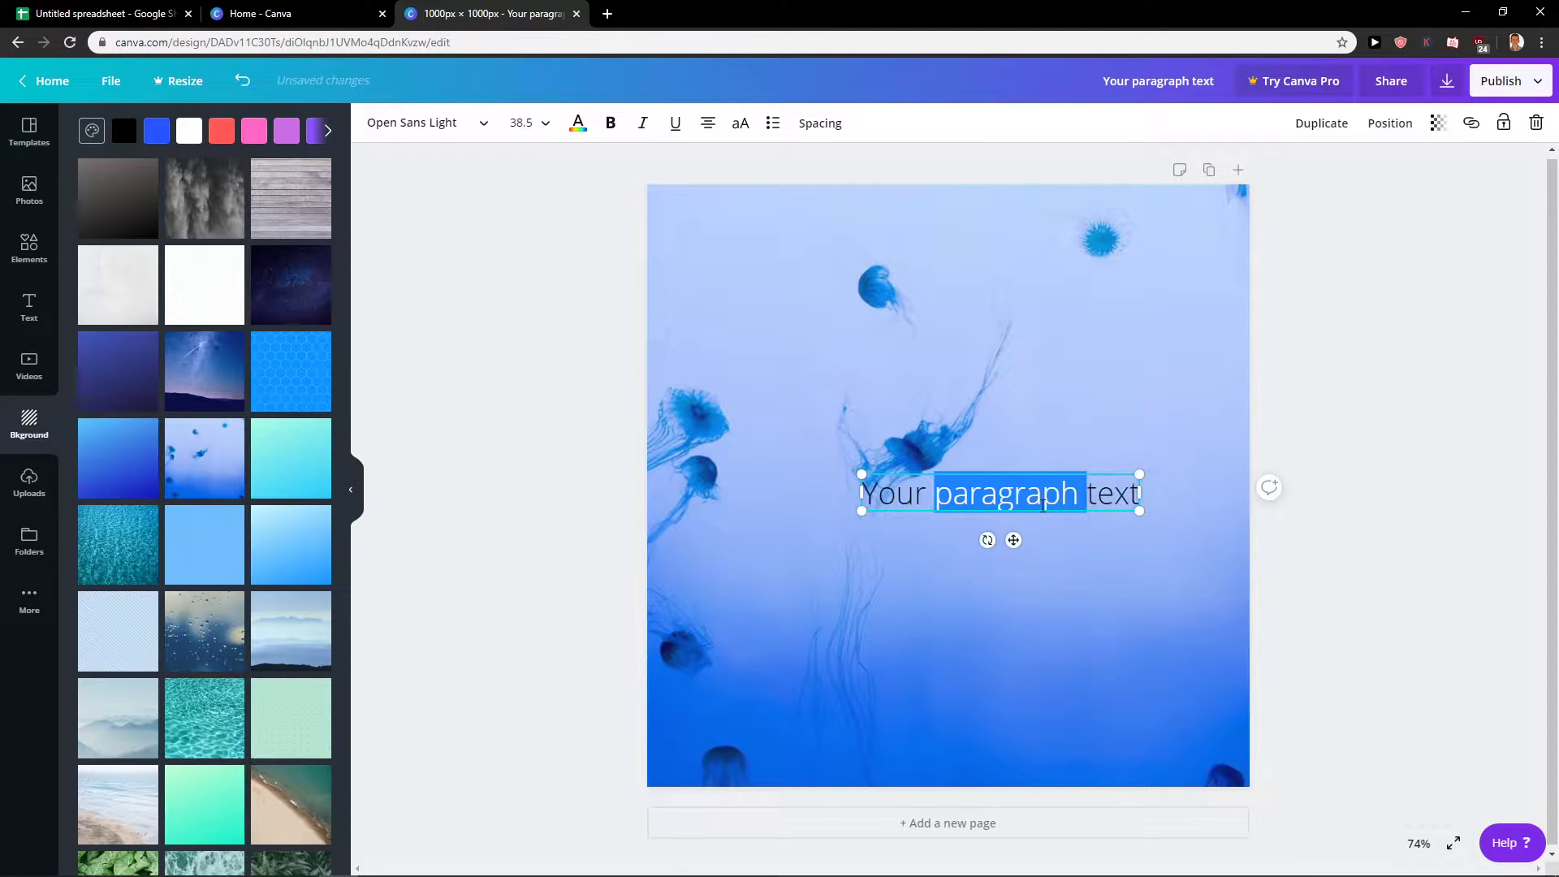
key(BackSpace)
click(783, 460)
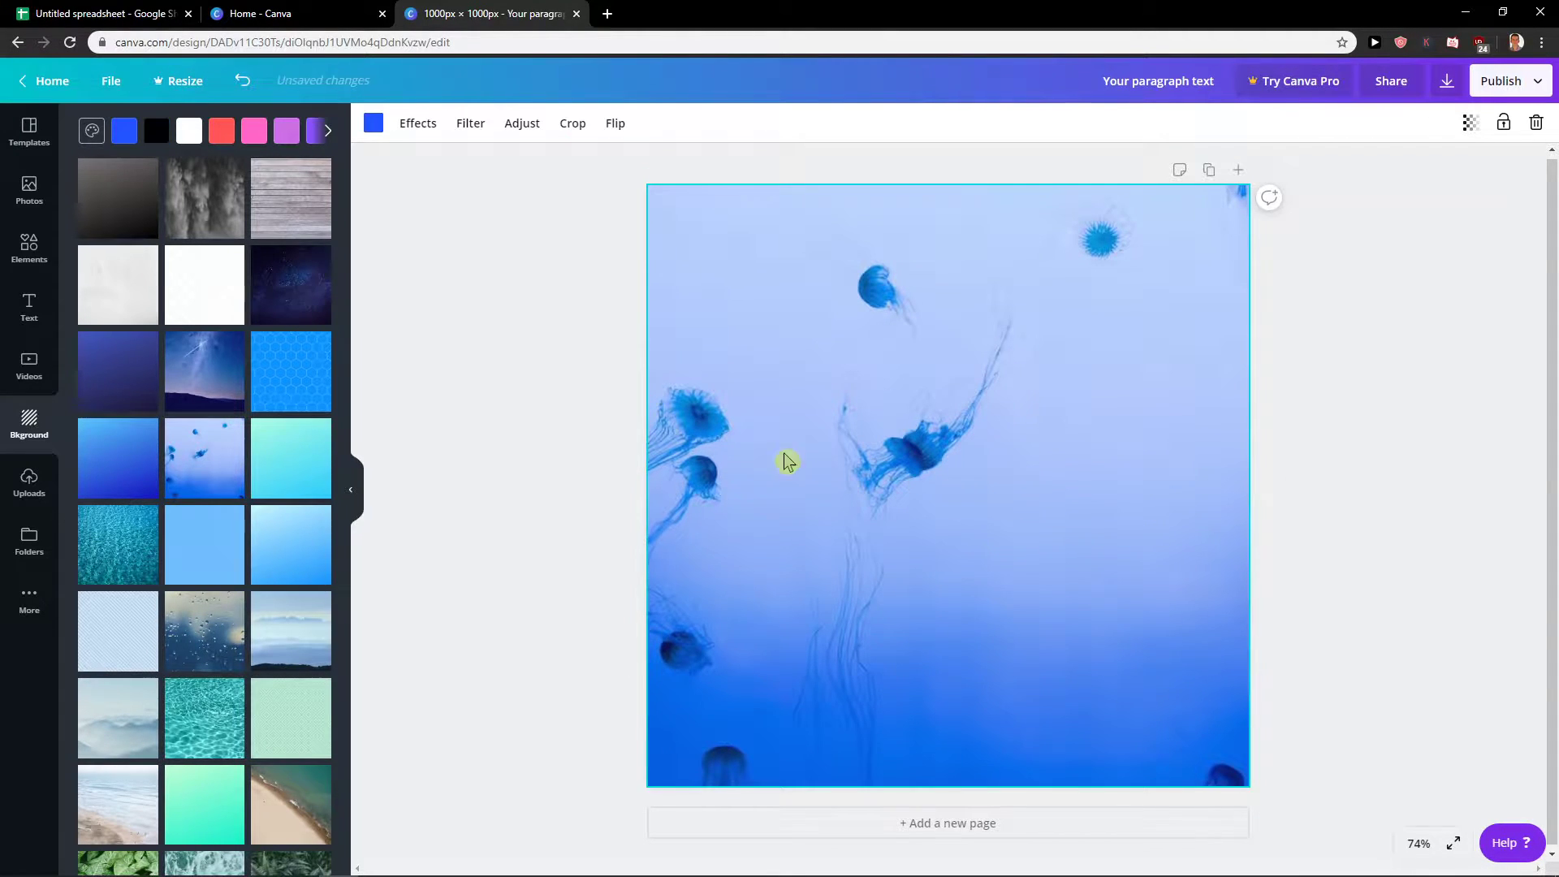
- Add a new paragraph text box with T and enlarge it to about size 58.9
click(31, 304)
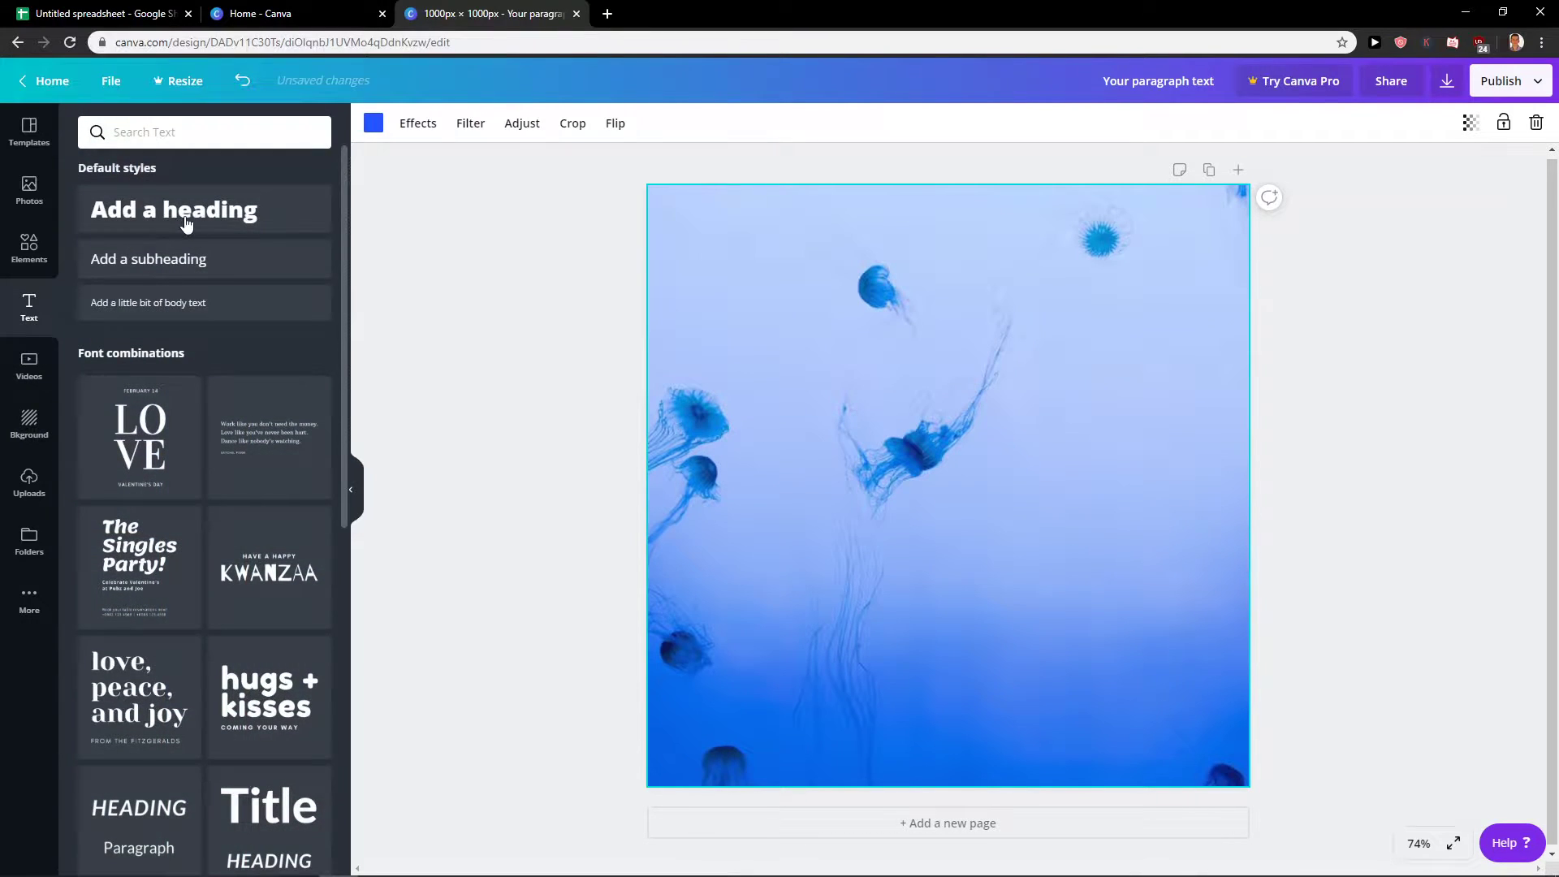
key(t)
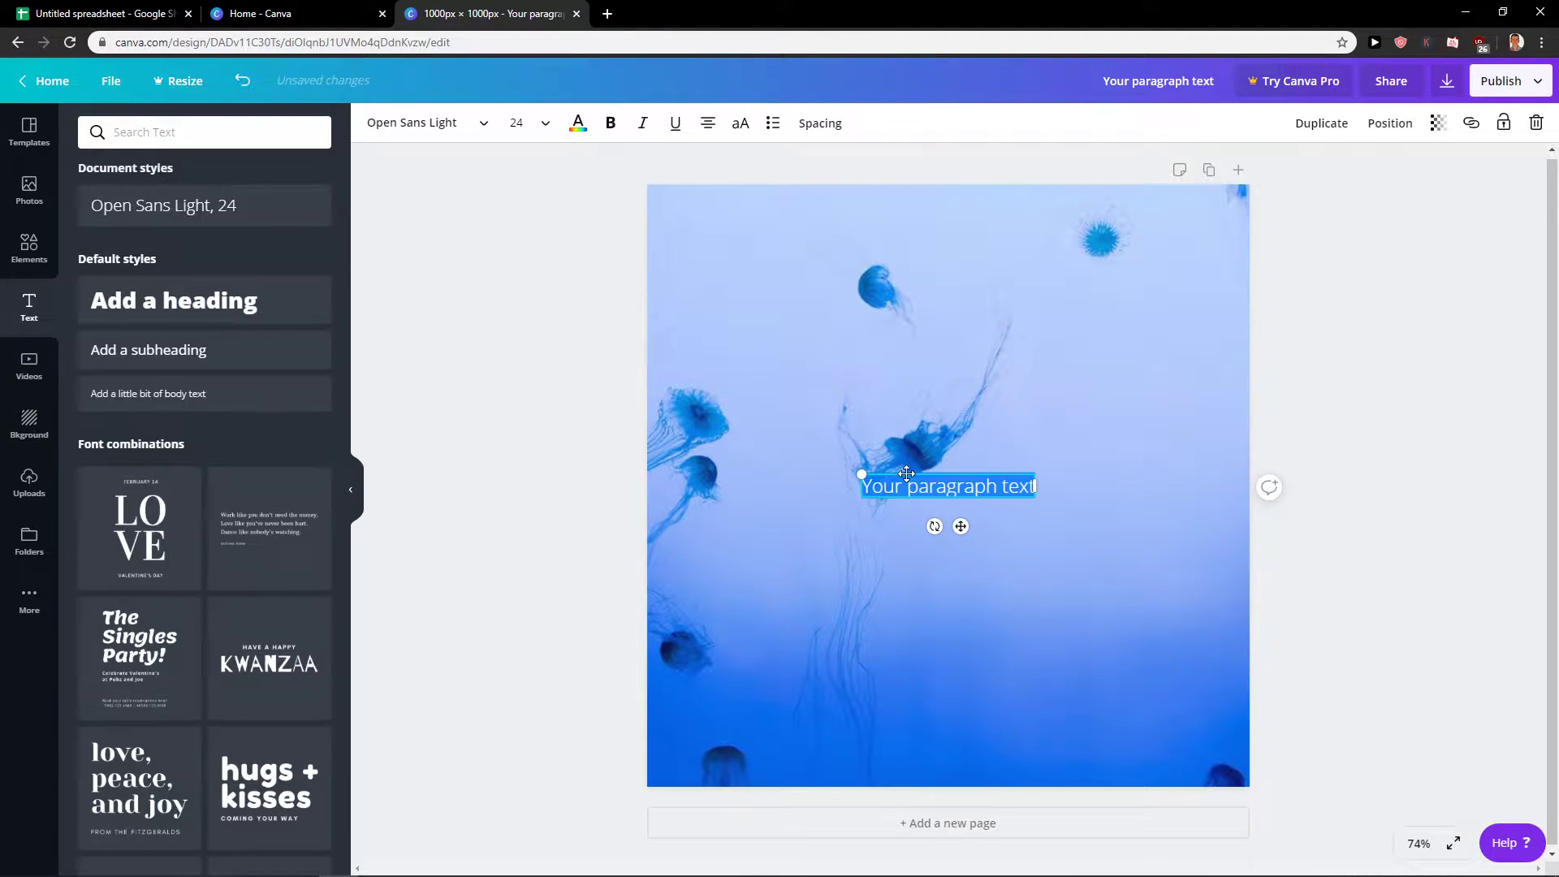
drag(735, 400, 610, 441)
click(861, 467)
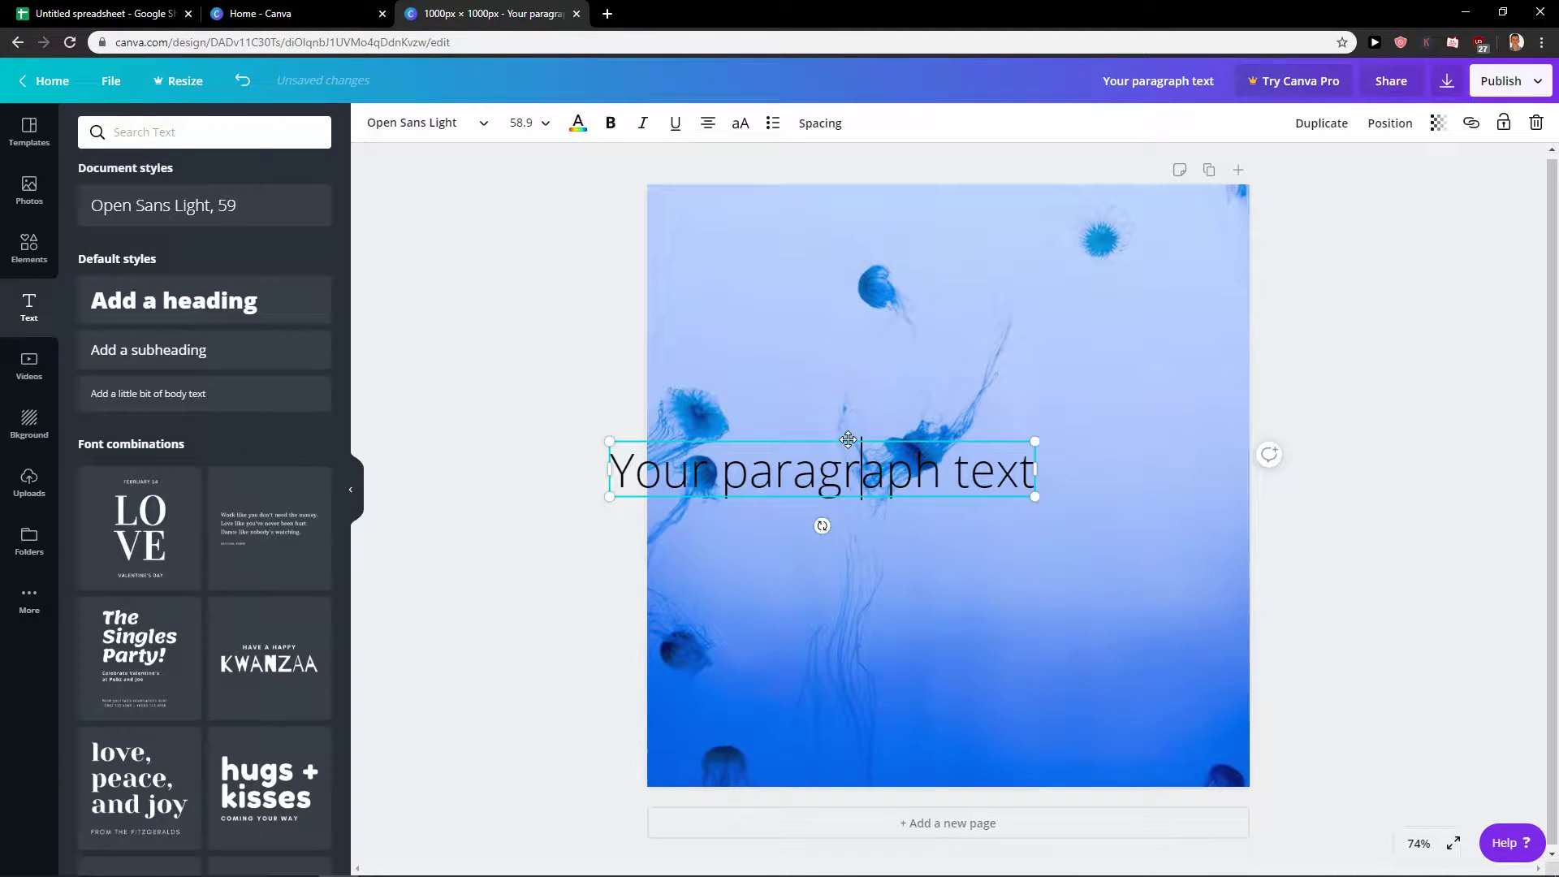
- Delete the 'r' so it reads 'Your paragaph text', try bold, then revert to regular weight
key(Delete)
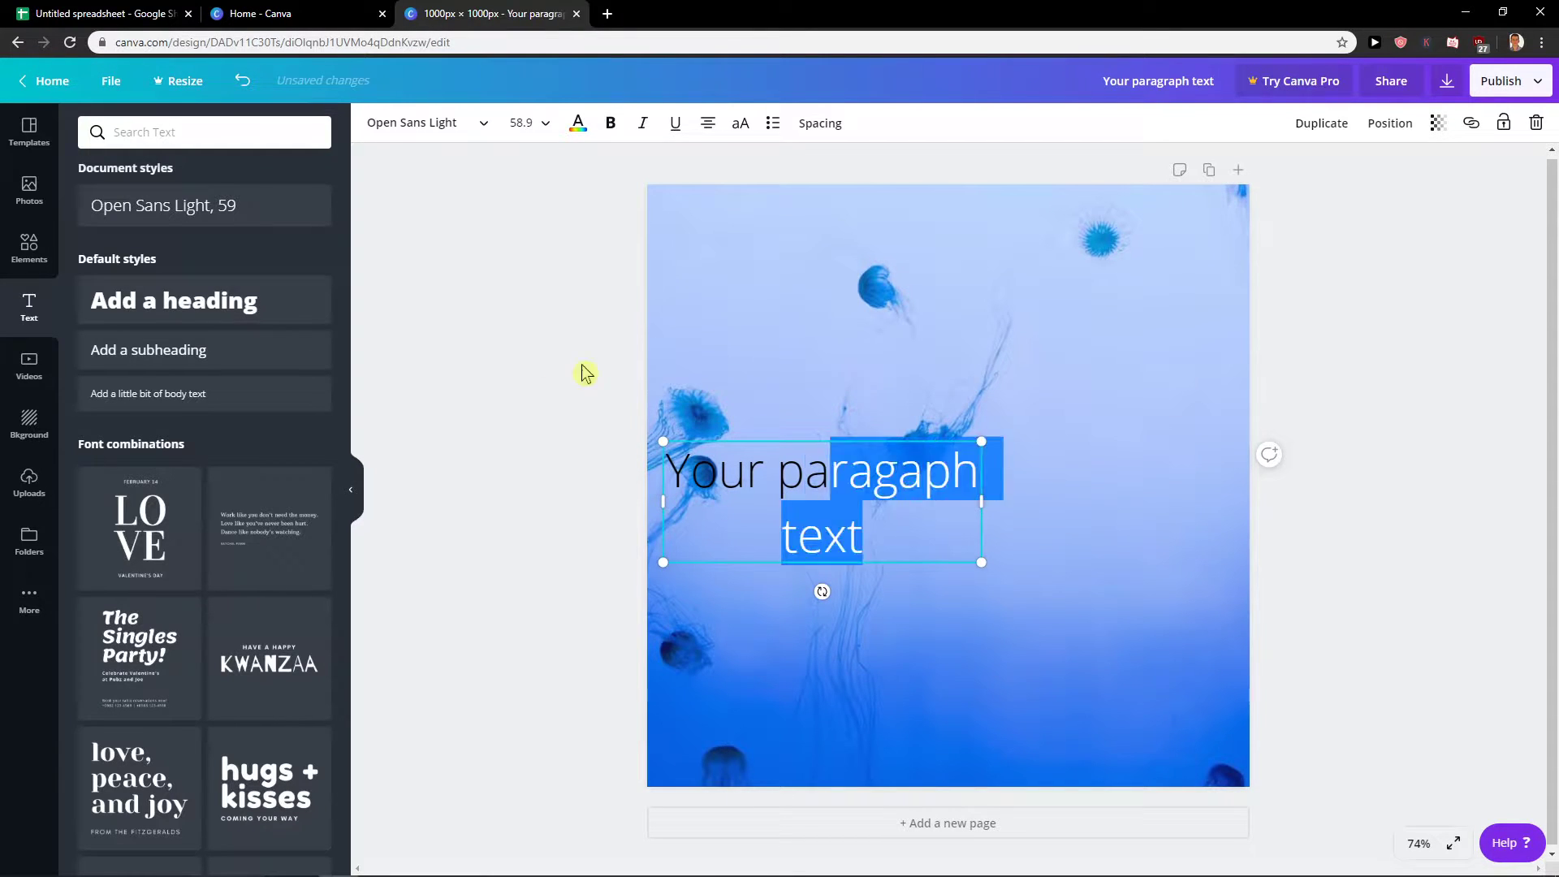
triple_click(913, 543)
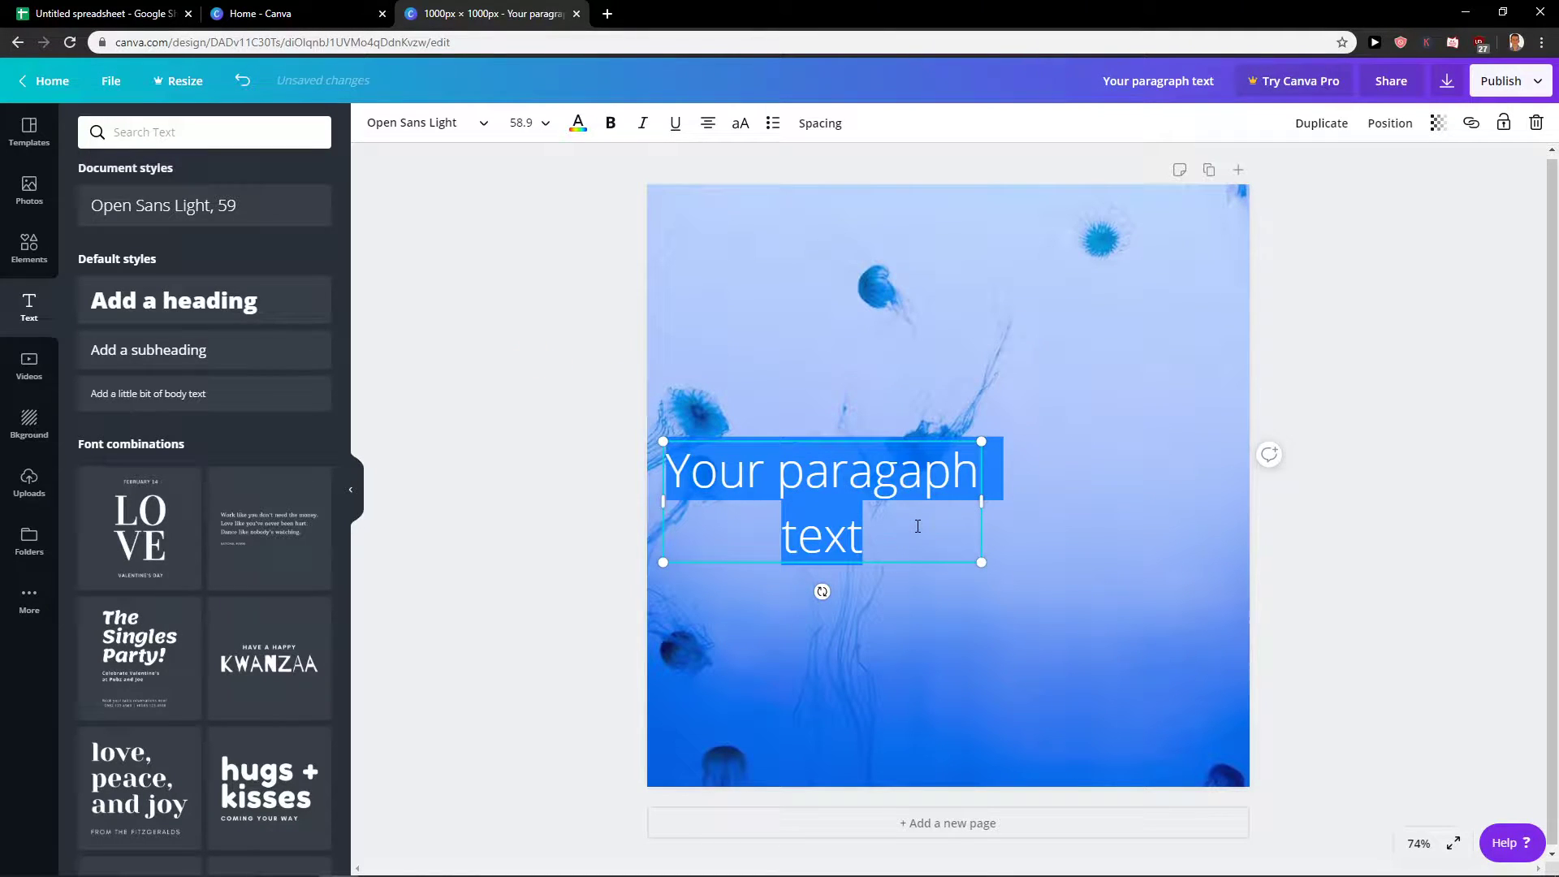
key(ctrl+b)
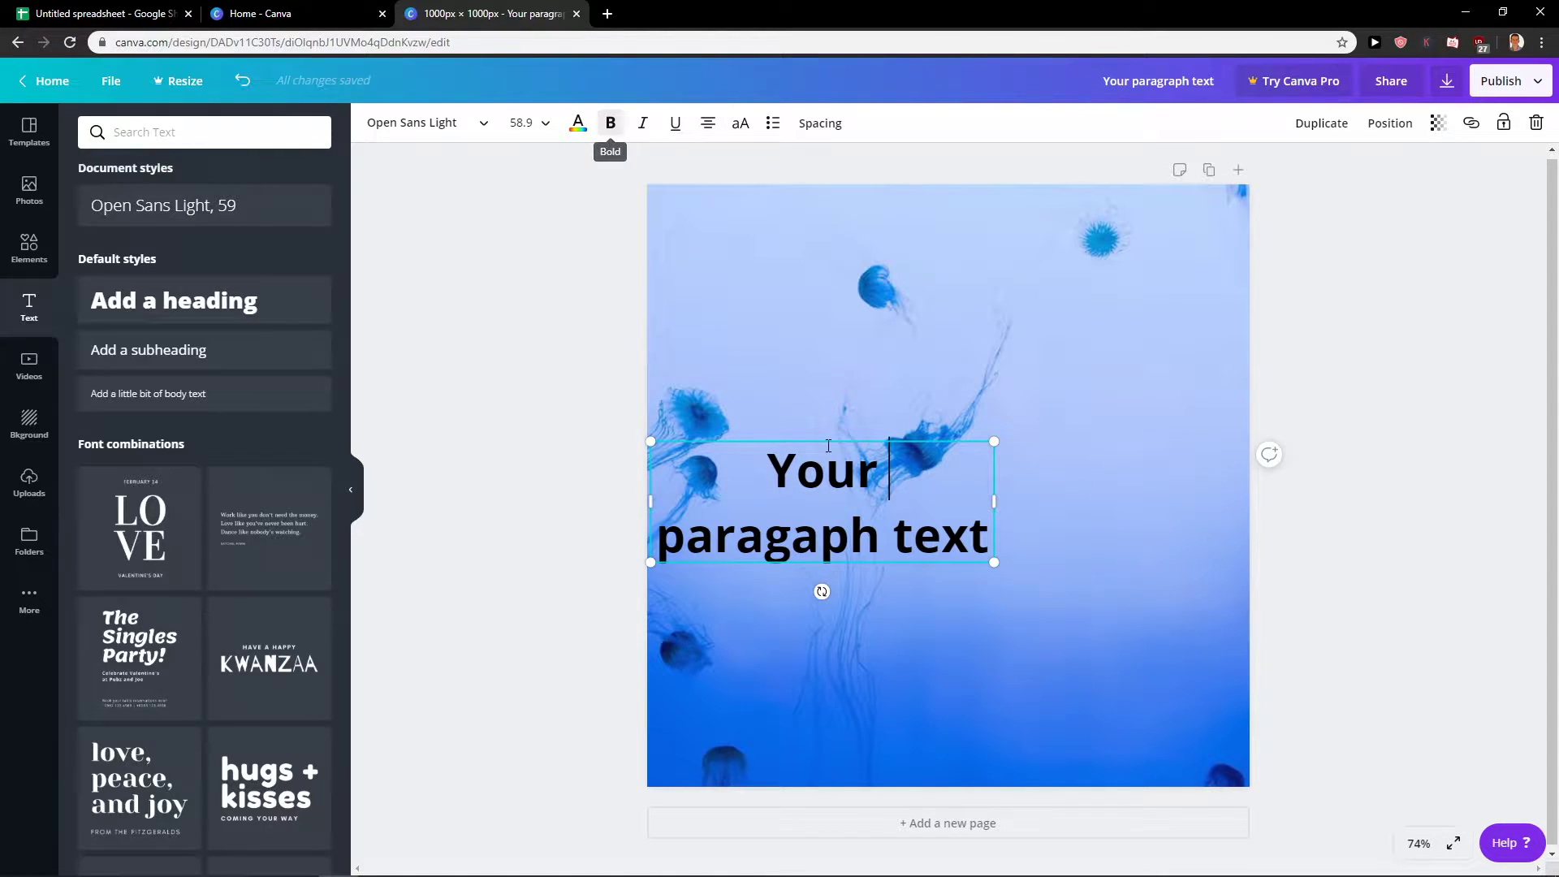
drag(886, 475, 787, 477)
key(ctrl+a)
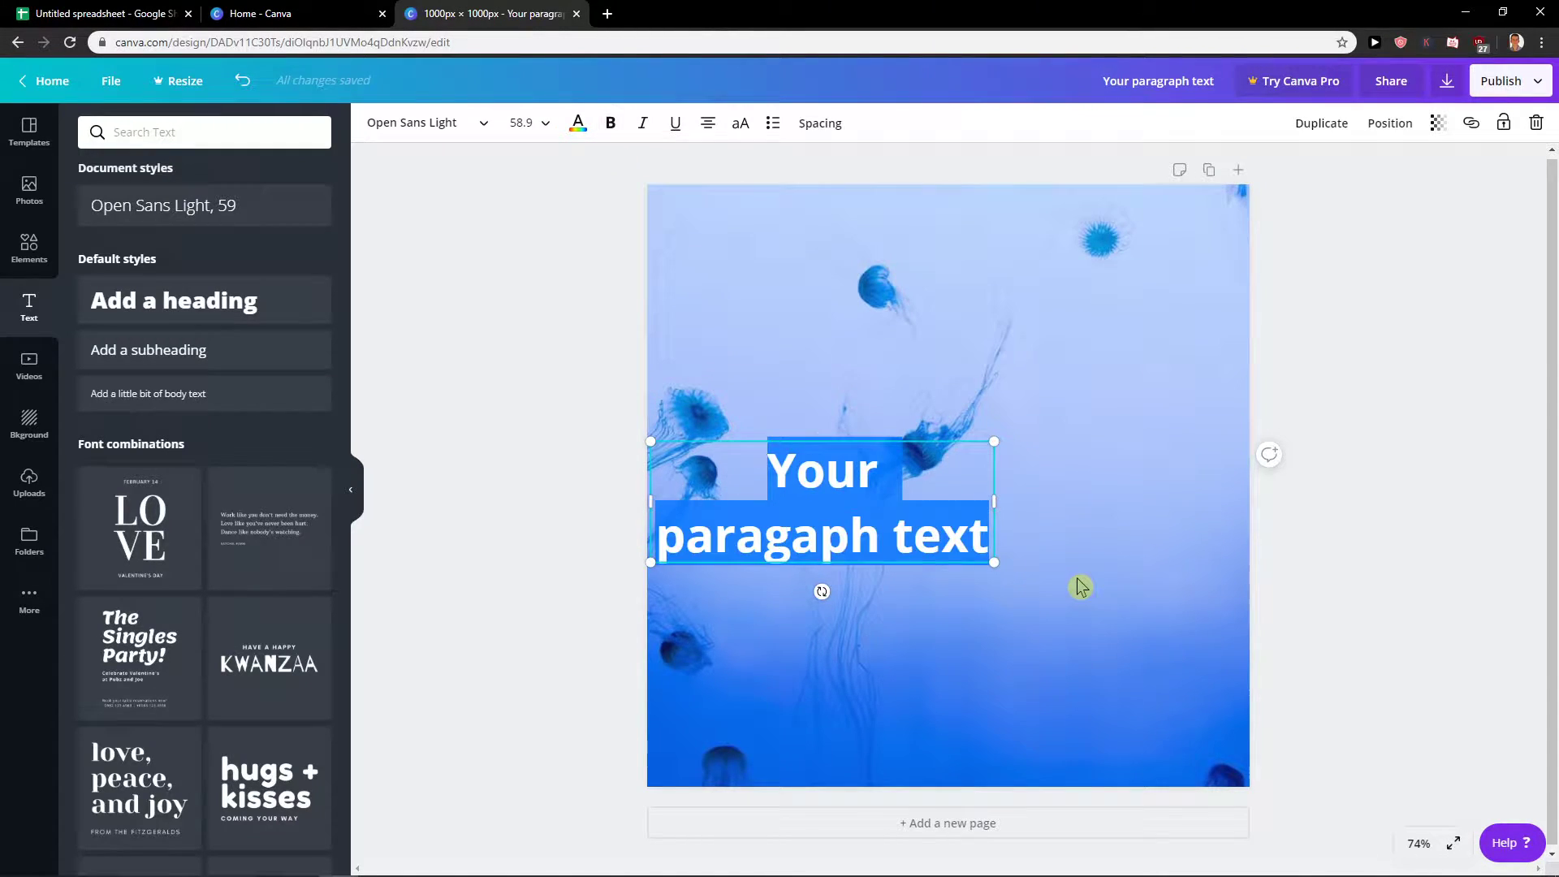
key(ctrl+b)
click(988, 602)
click(896, 521)
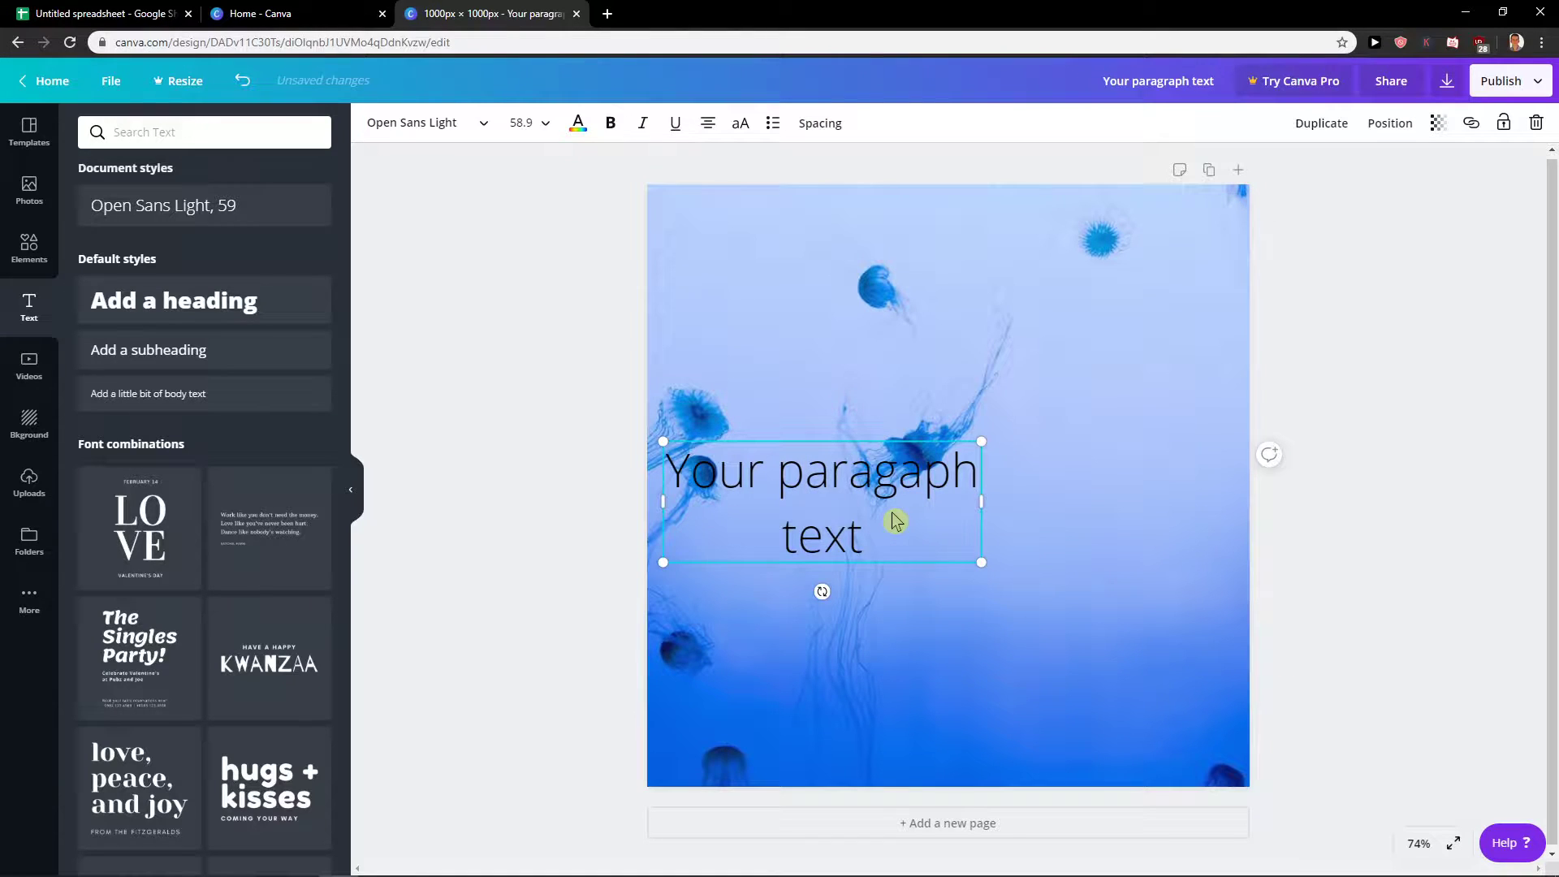
click(1040, 355)
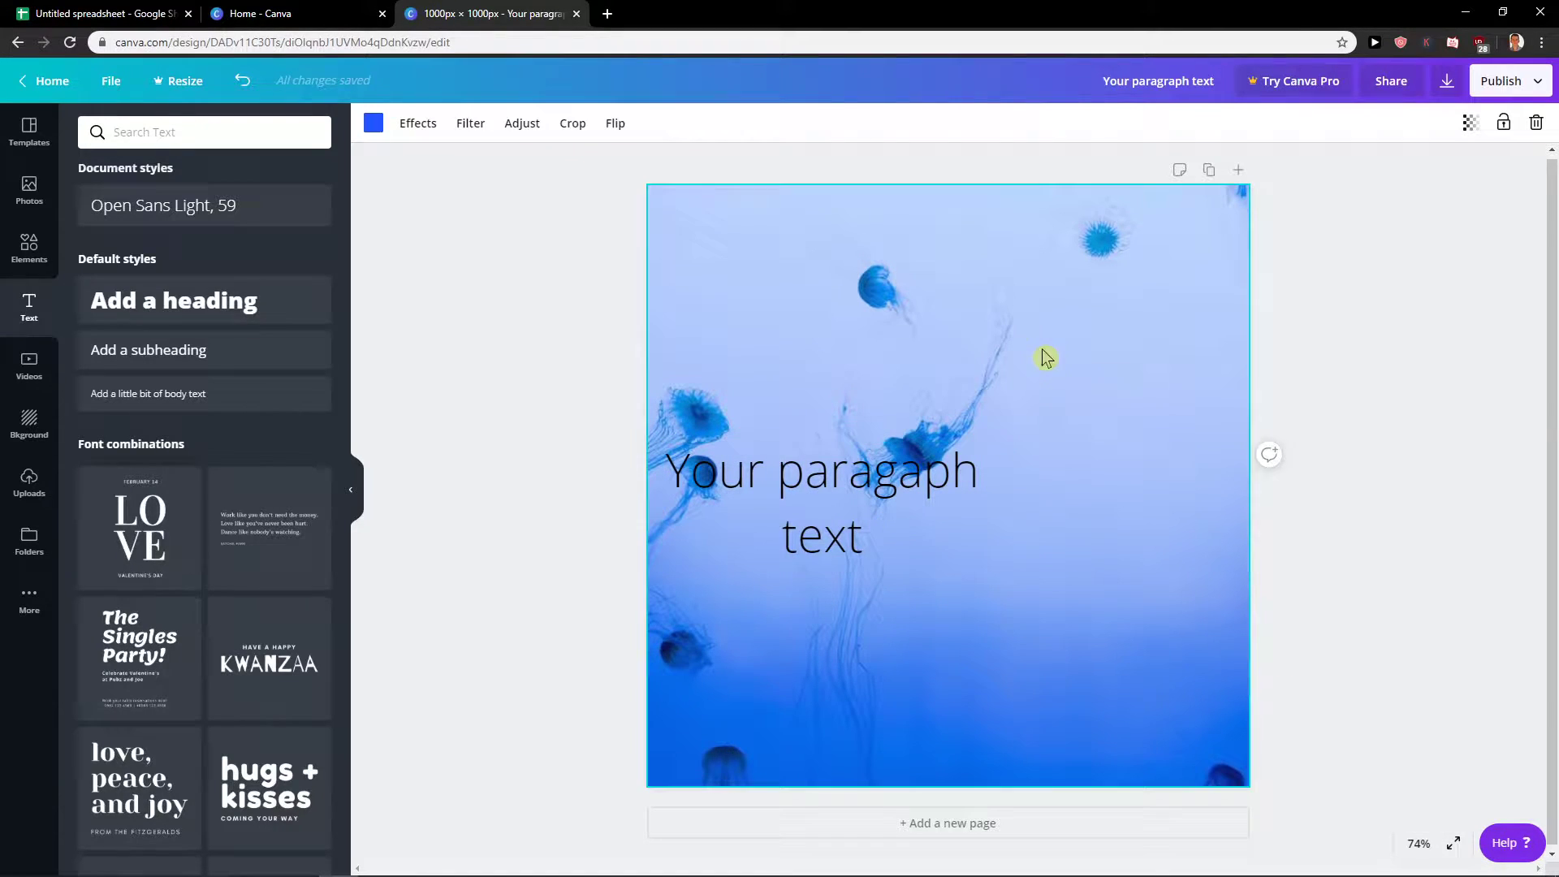
- Add the ice-cream sticker from Elements and move it to the page's right side
click(29, 245)
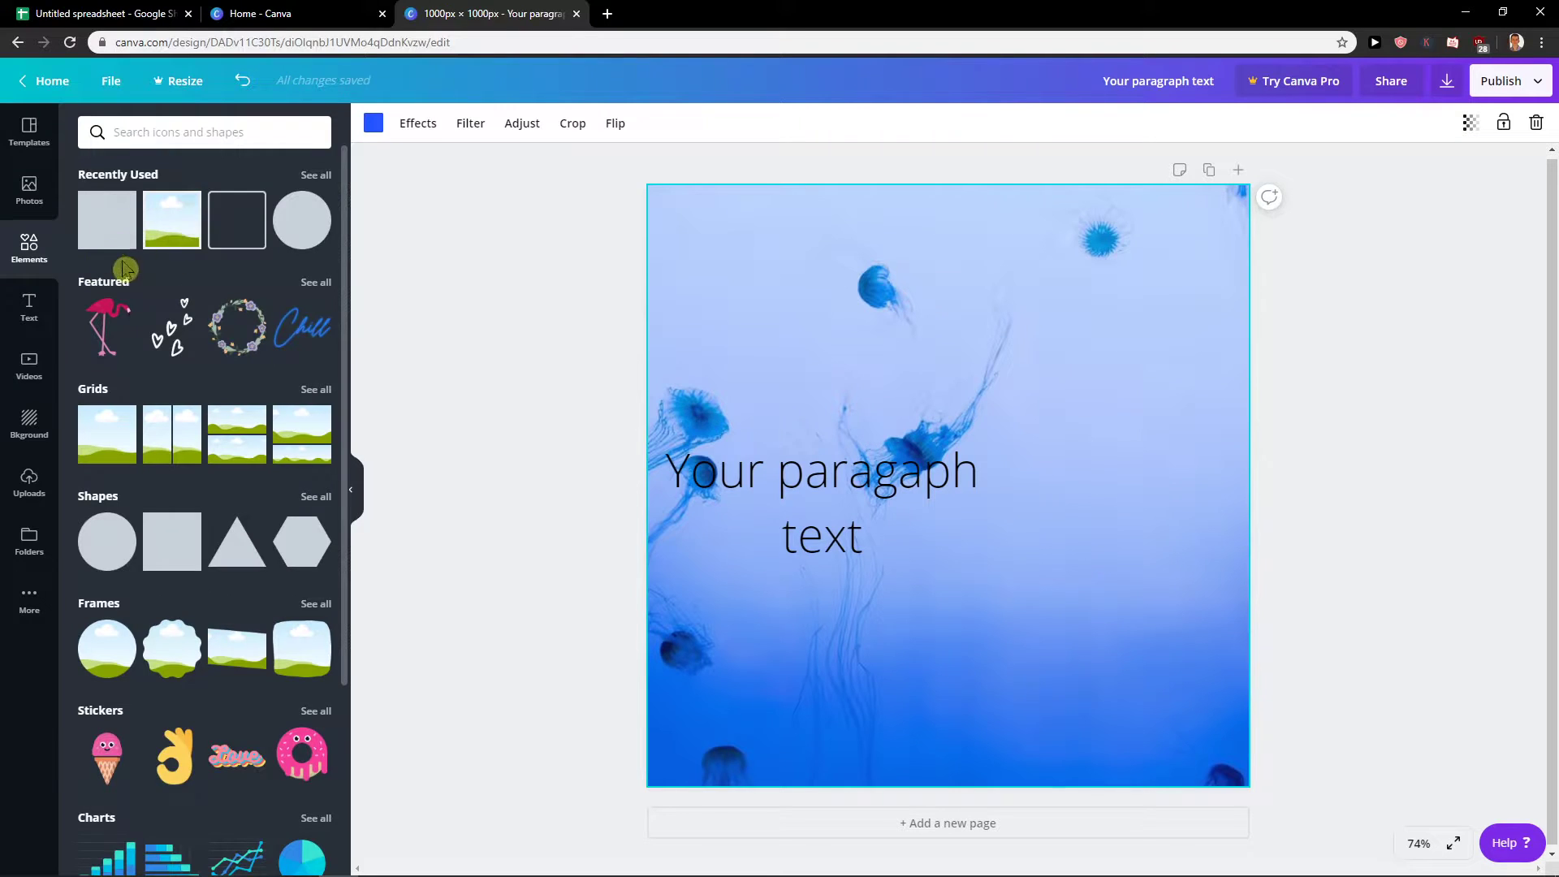
click(167, 238)
key(Delete)
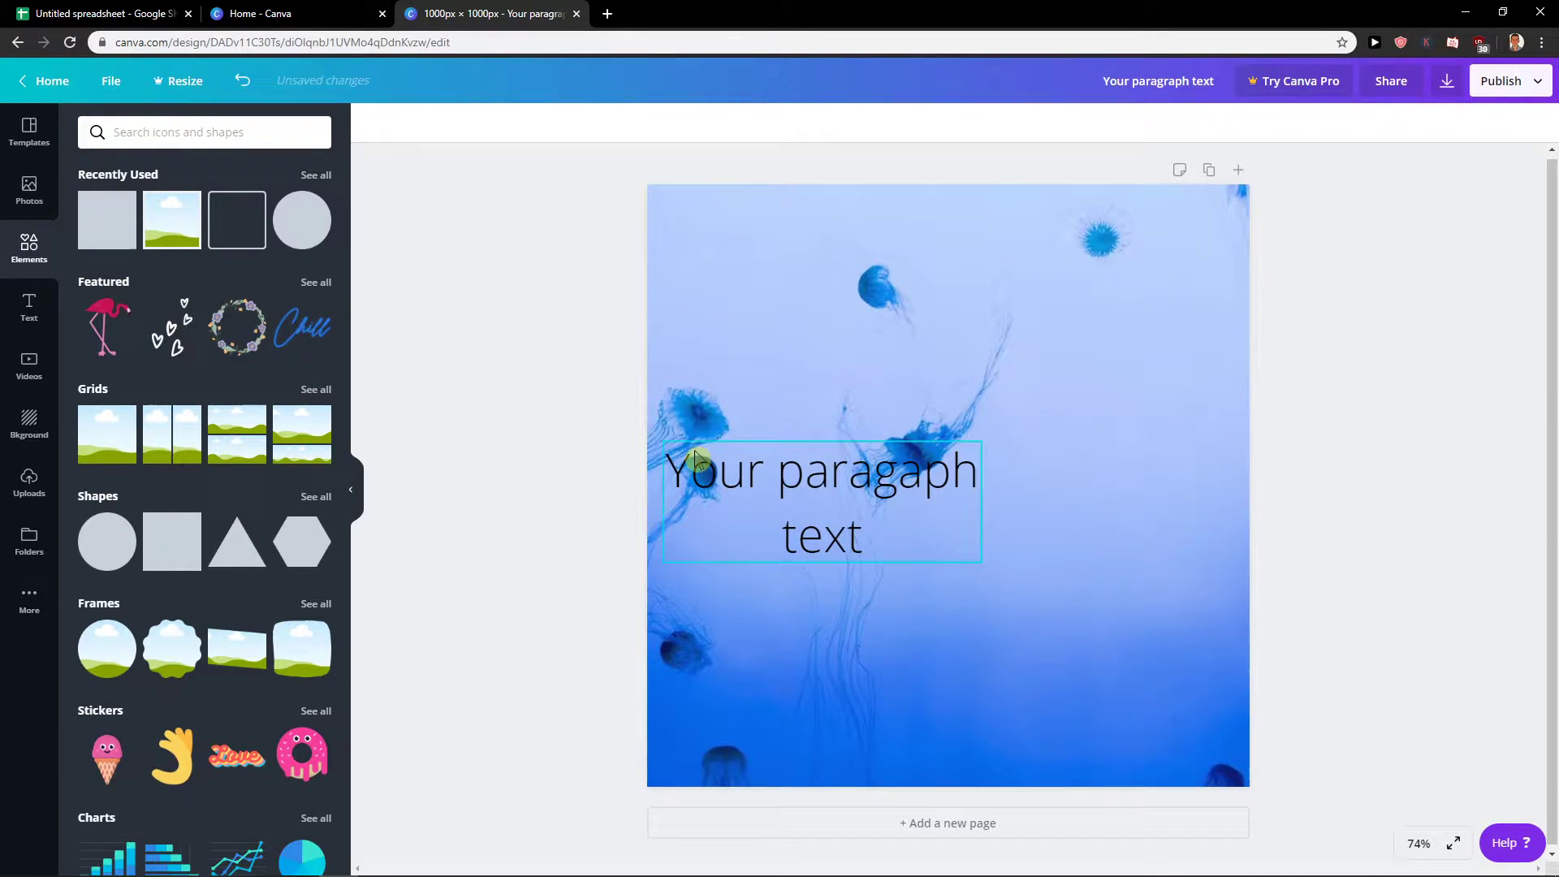
scroll(203, 488, down, 2)
click(106, 593)
drag(1022, 514, 1162, 480)
- Move the paragraph text slightly lower and make it bold
click(836, 480)
mouse_move(836, 480)
mouse_down()
mouse_move(852, 524)
mouse_move(862, 465)
mouse_up()
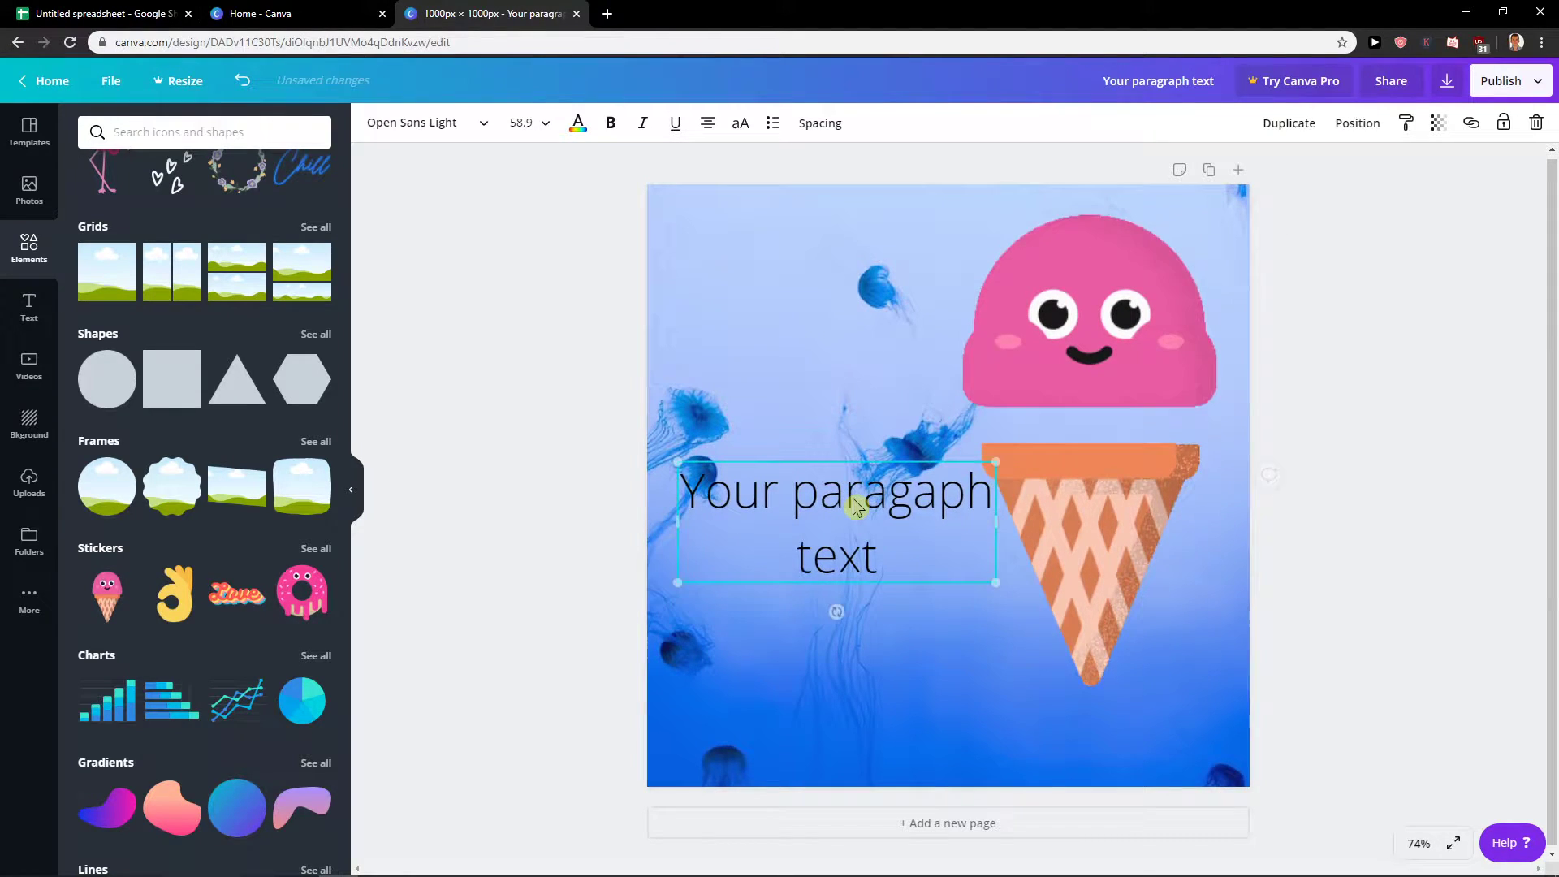
key(ctrl+b)
- Group the text with the sticker, move the group, then ungroup and shift them down-left
click(958, 489)
click(905, 498)
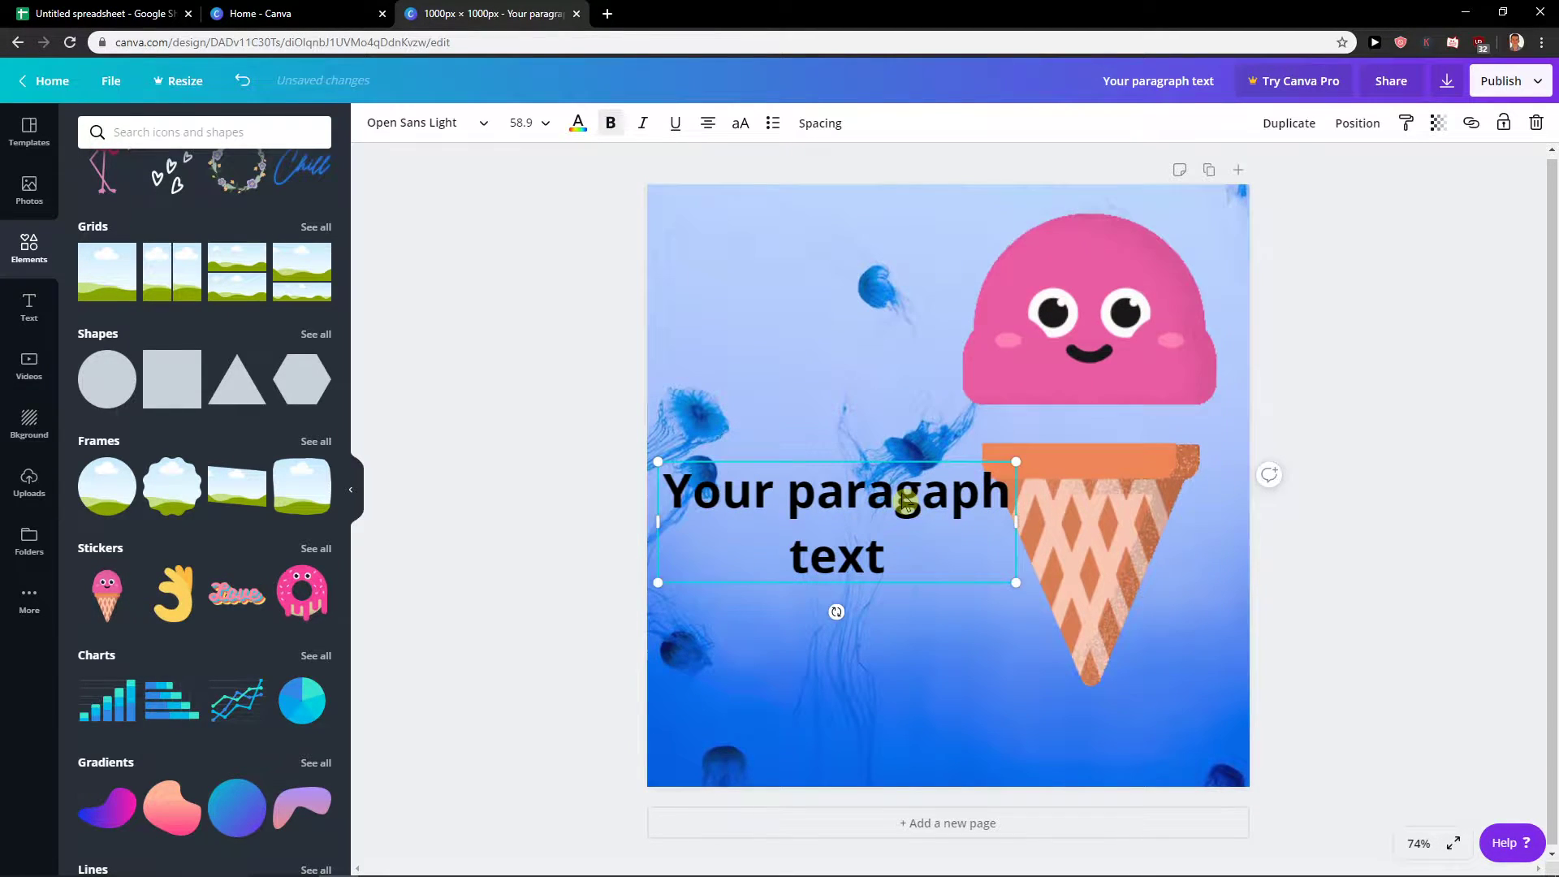
shift+click(1159, 695)
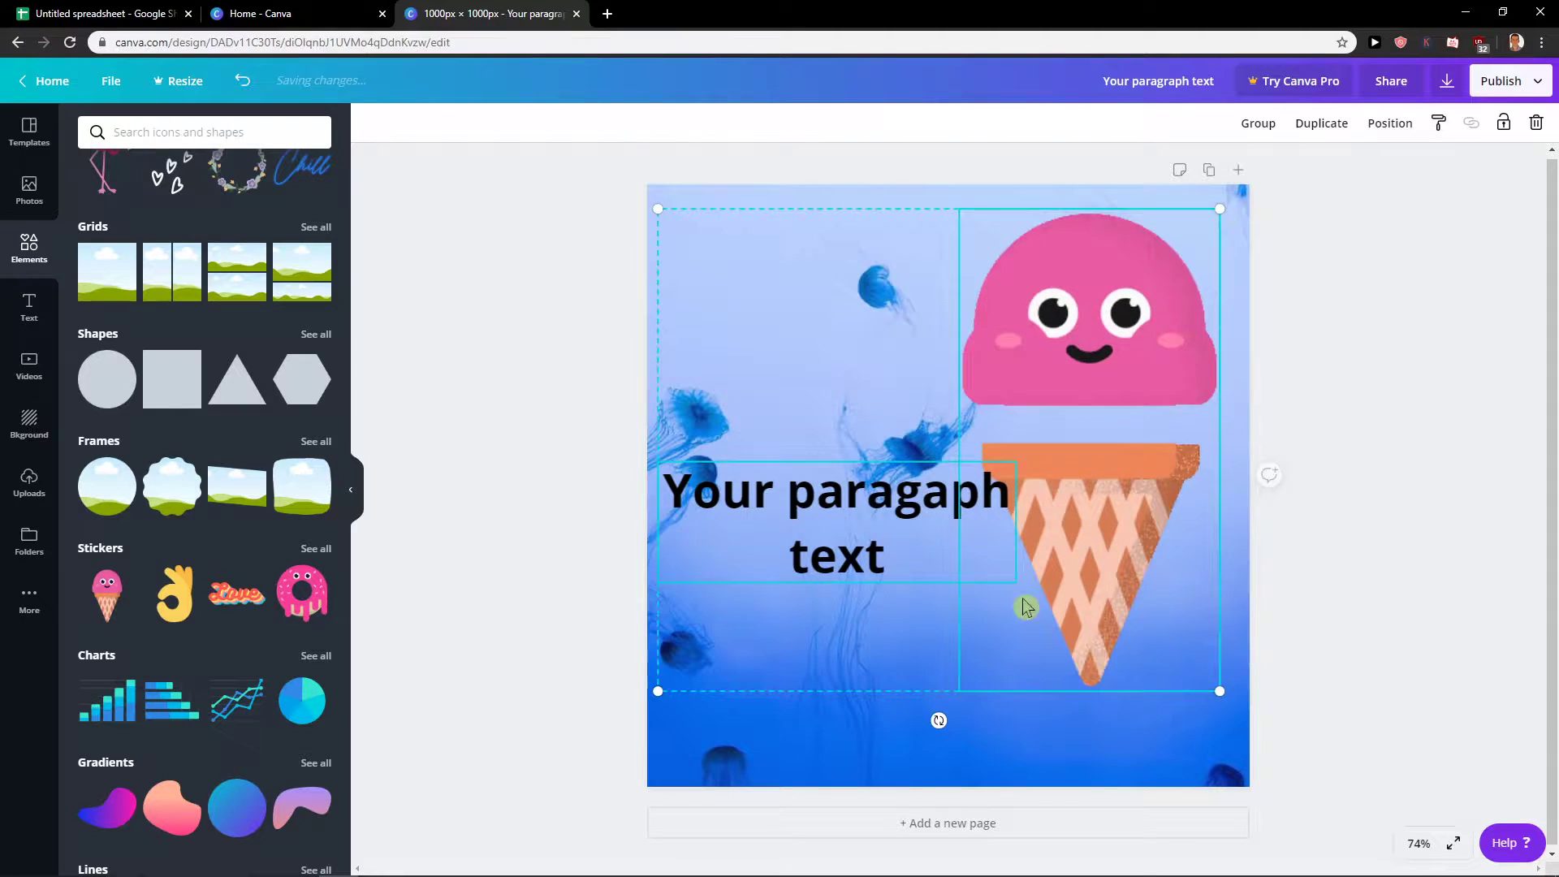
click(1259, 123)
mouse_move(1055, 432)
mouse_down()
mouse_move(1055, 605)
mouse_move(1055, 306)
mouse_move(1156, 427)
mouse_move(1086, 335)
mouse_move(999, 526)
mouse_move(1013, 393)
mouse_move(991, 522)
mouse_move(1023, 428)
mouse_move(1083, 434)
mouse_up()
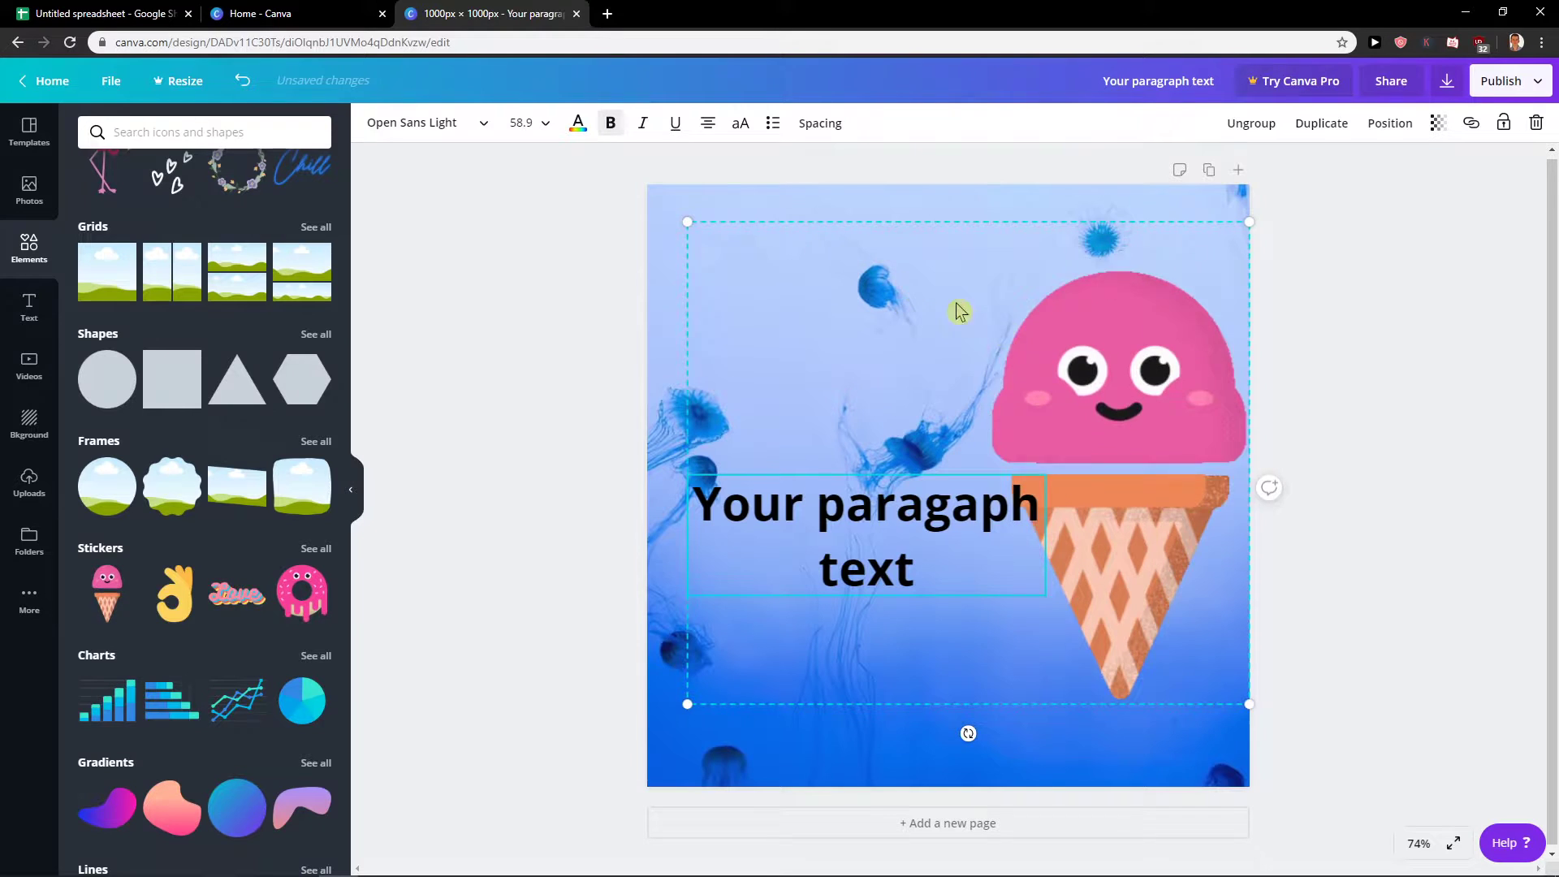
click(1251, 122)
drag(928, 539, 829, 484)
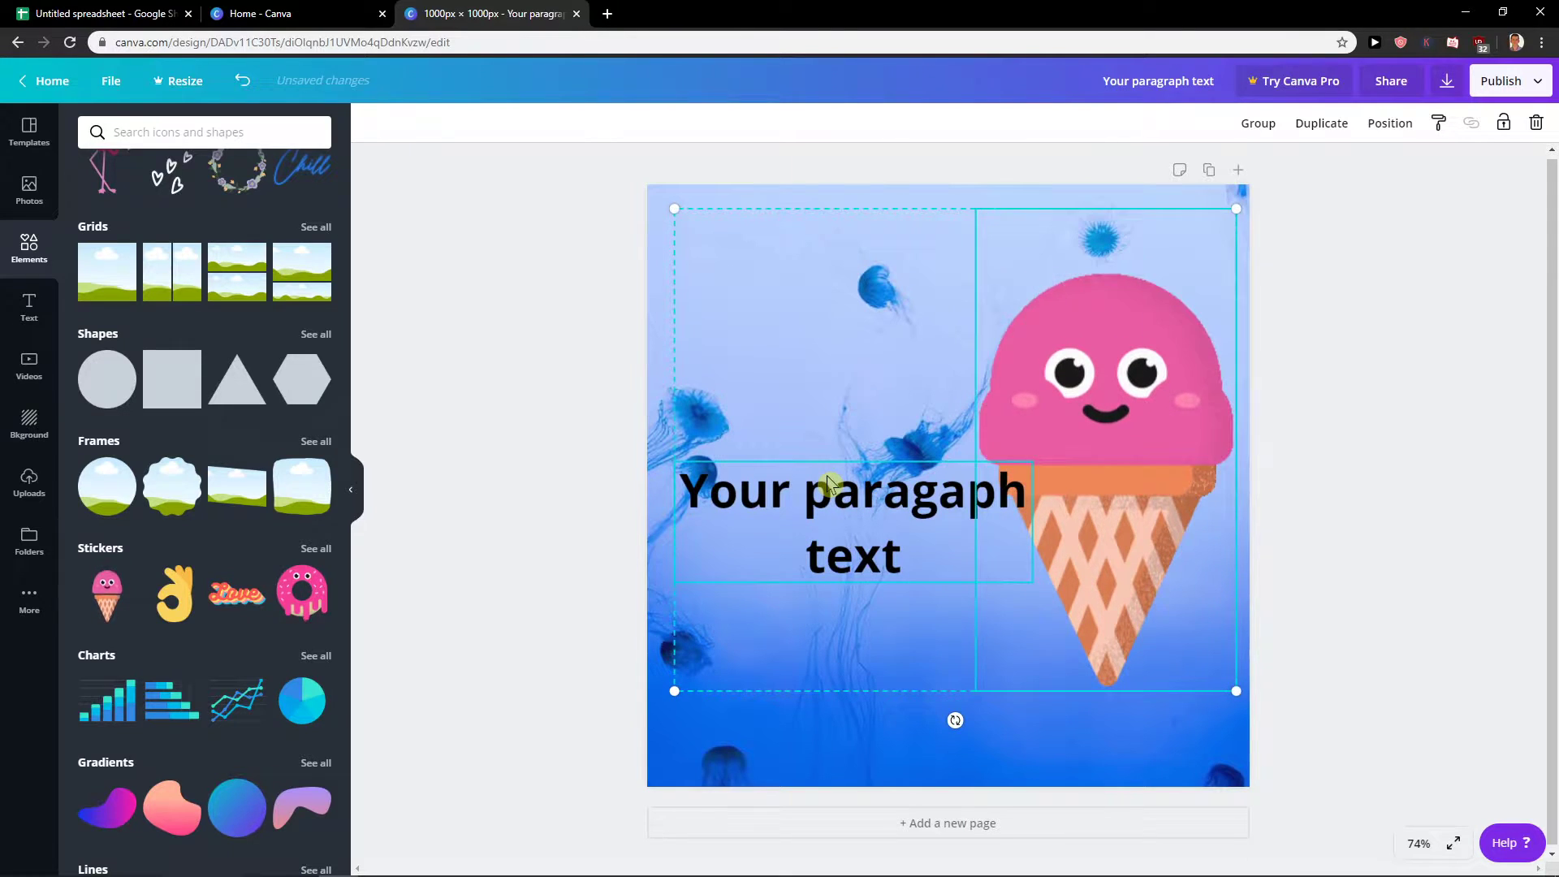
- Reposition the paragraph text and ice-cream sticker toward the lower left
click(807, 764)
click(1032, 528)
click(846, 515)
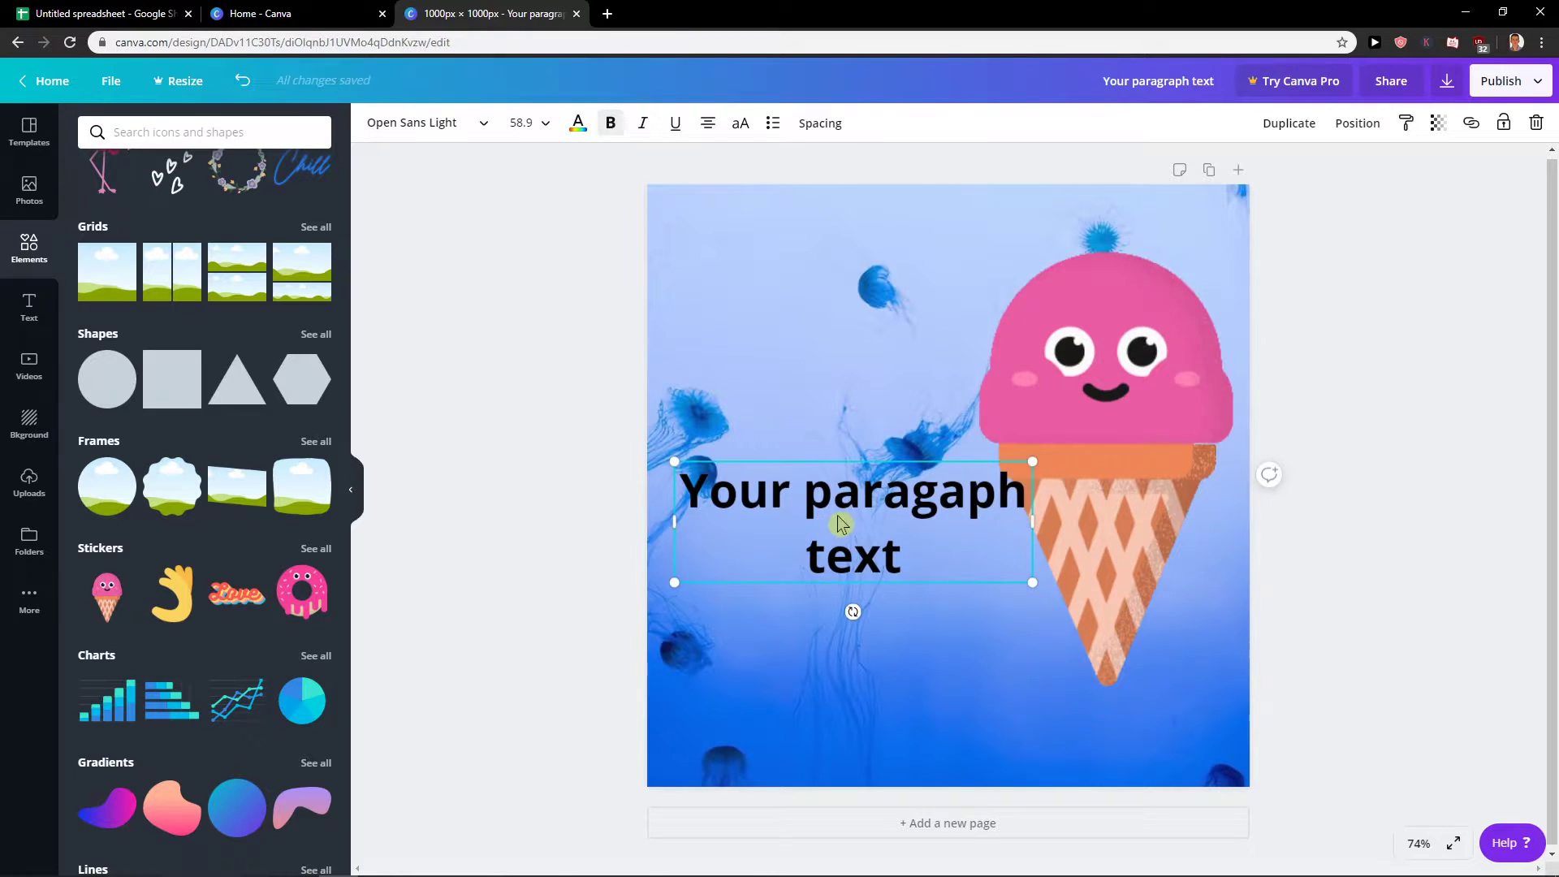
drag(845, 515, 834, 546)
click(843, 438)
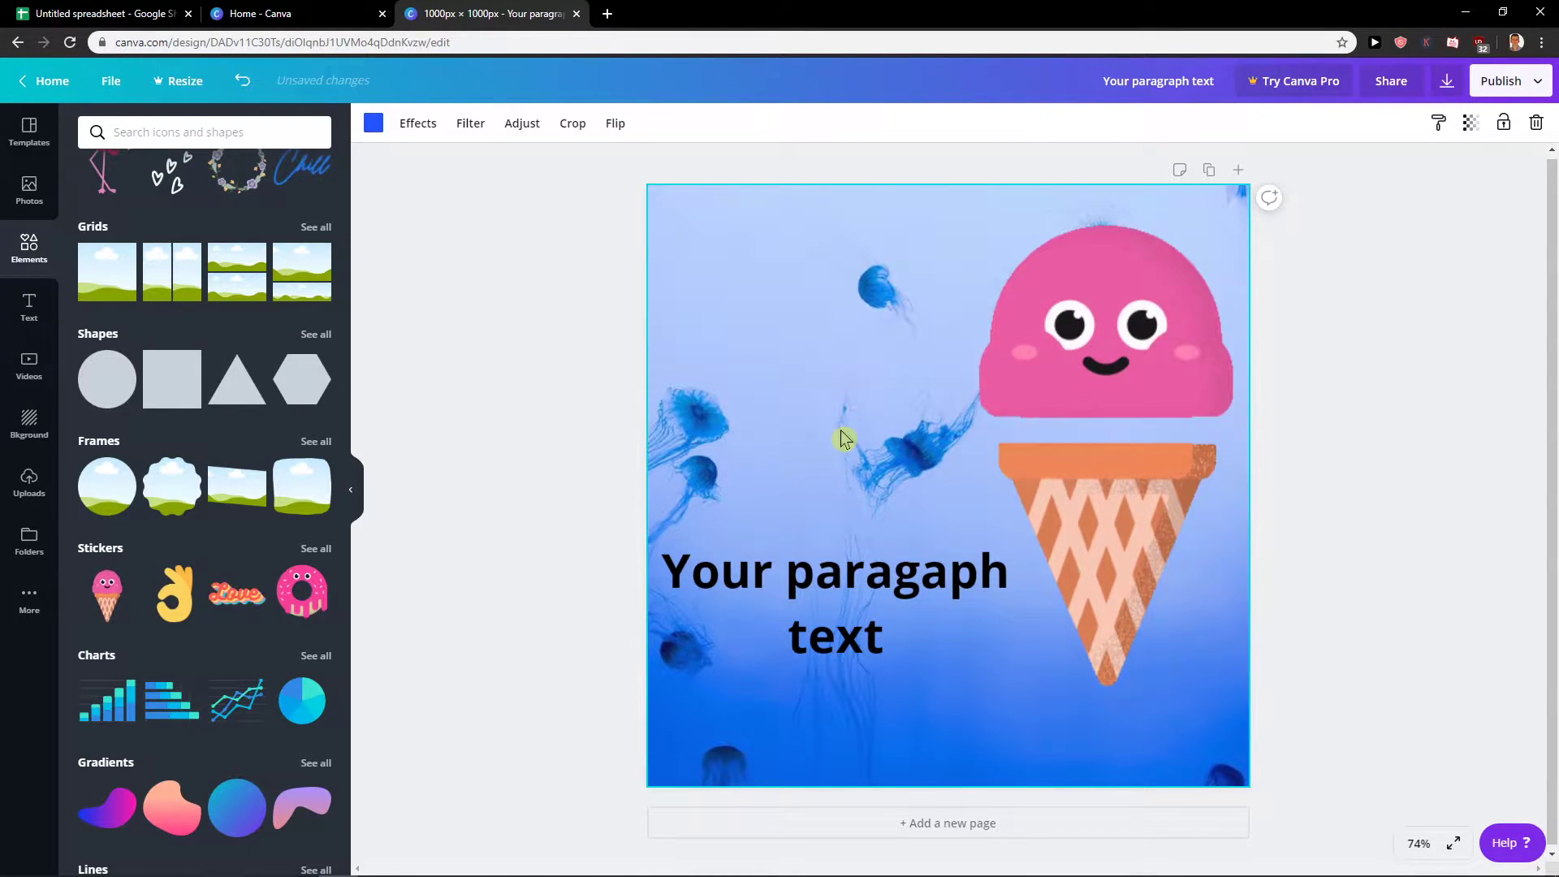
key(ctrl+a)
drag(915, 446, 855, 459)
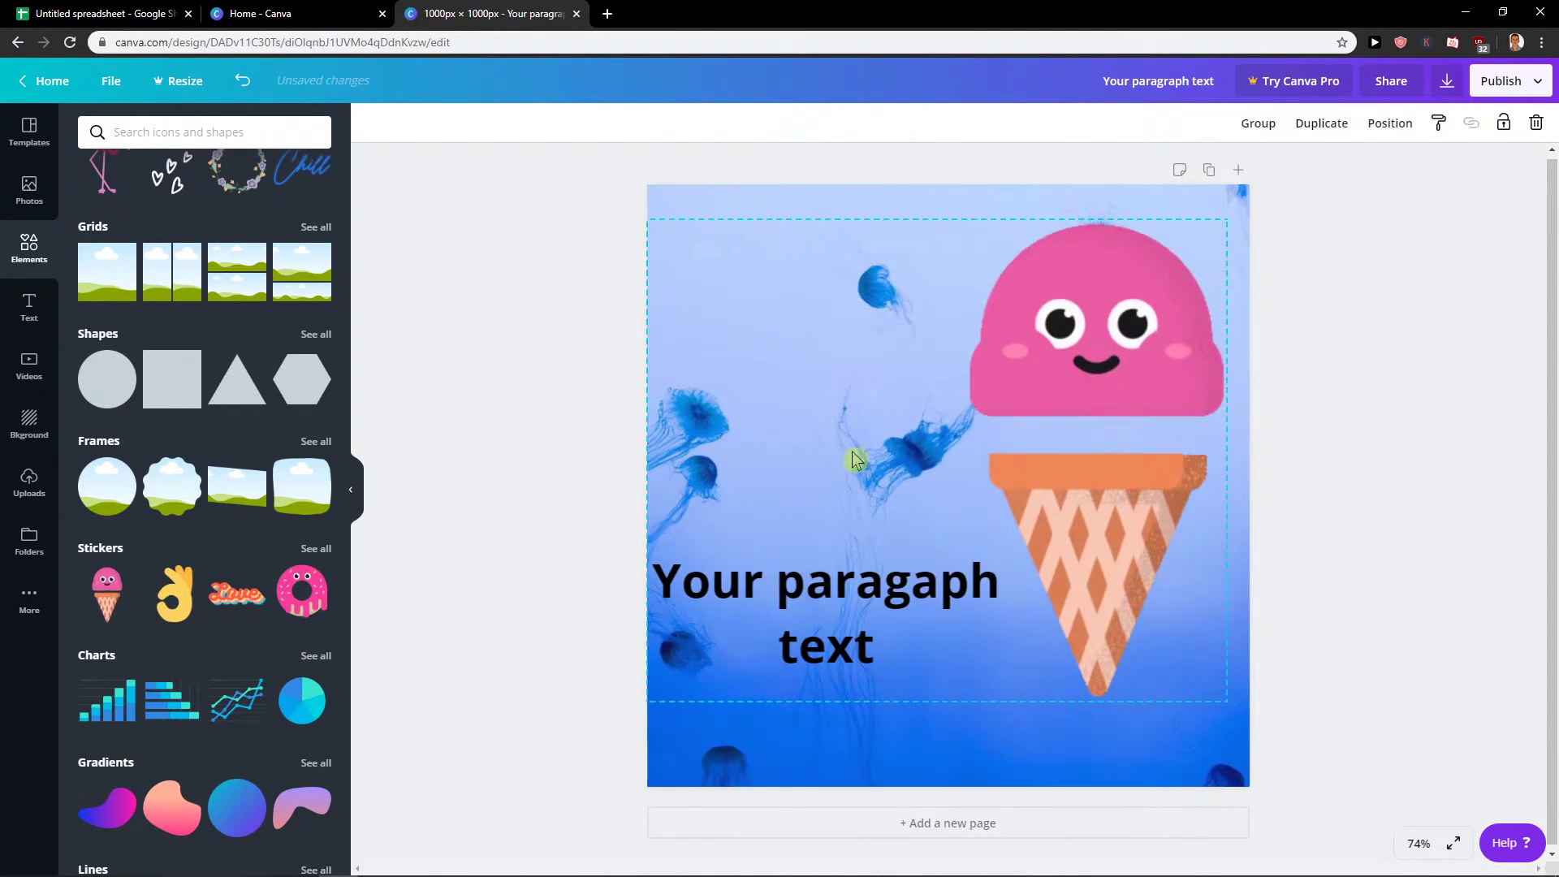
- Add a pie chart, shrink it into the upper left, and move it with the sticker
click(301, 700)
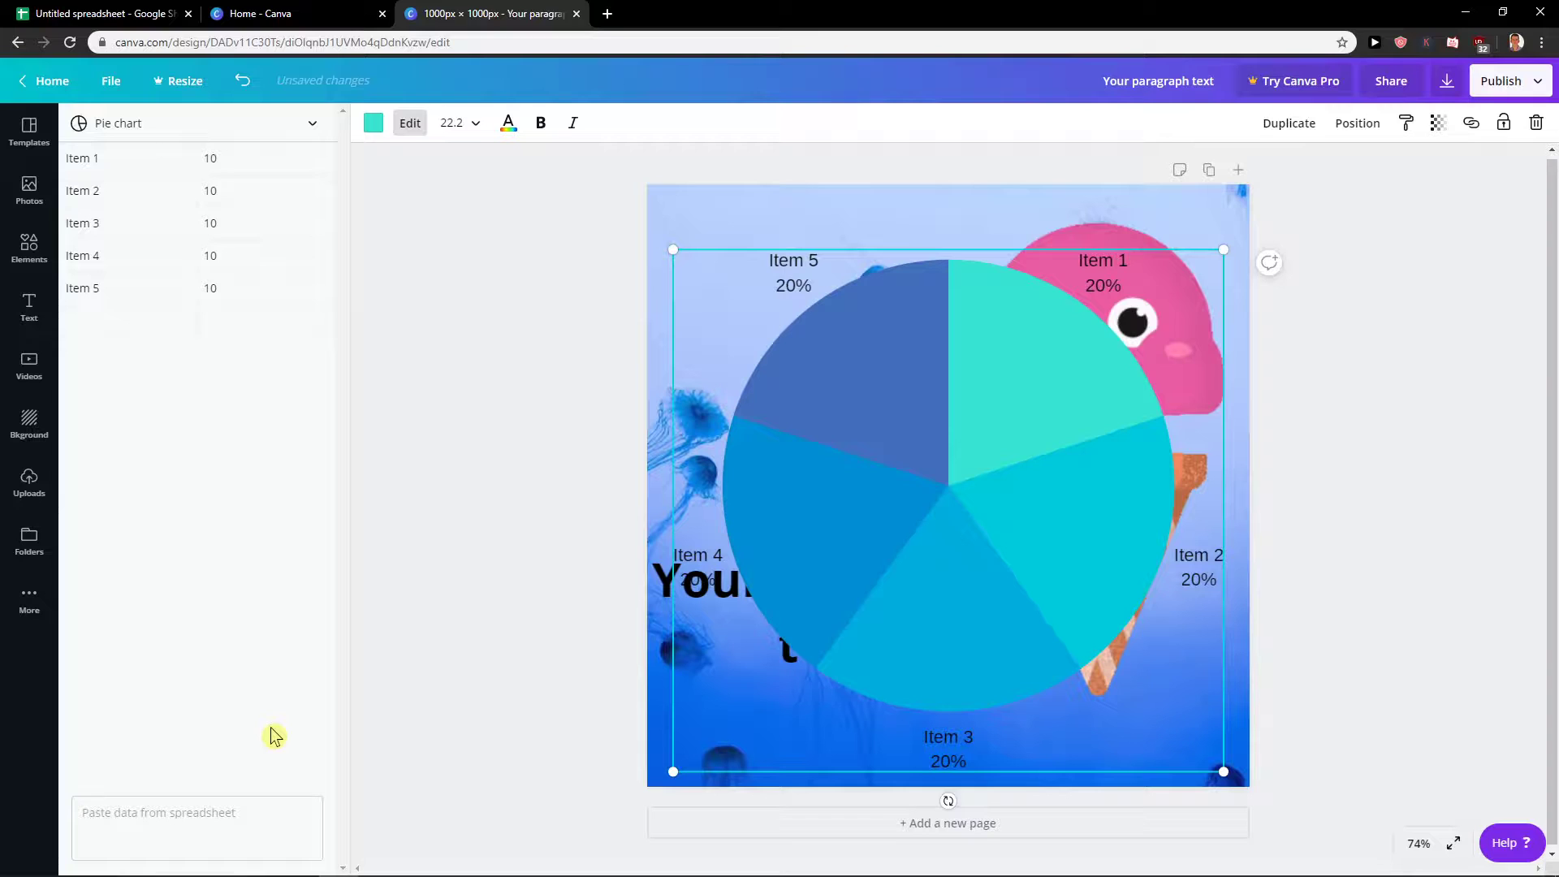
drag(1124, 443, 794, 446)
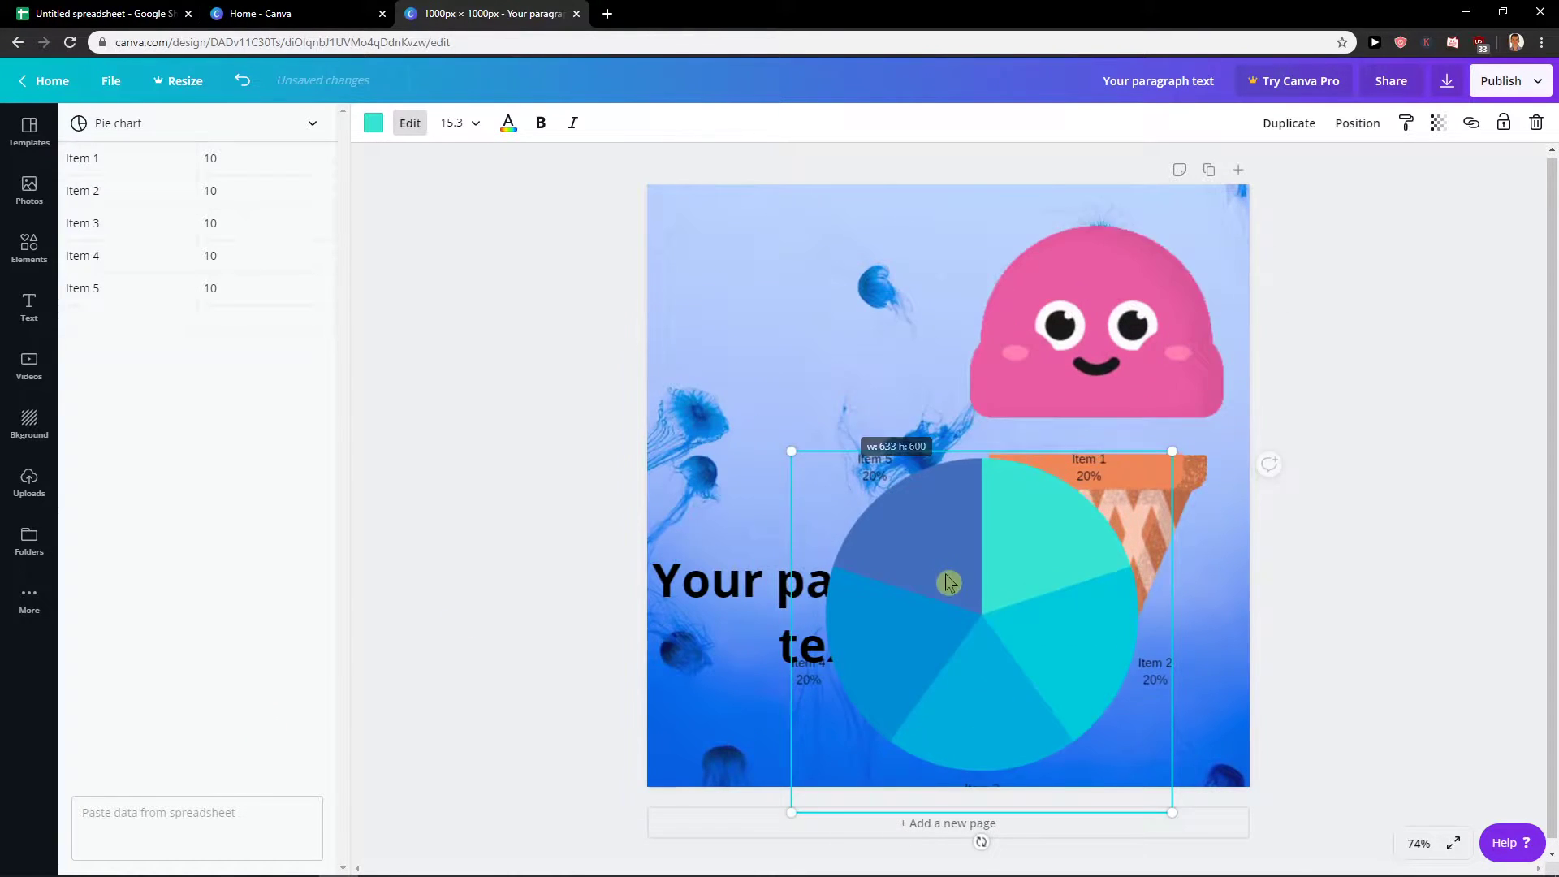
drag(947, 582, 783, 324)
click(1323, 593)
click(1089, 689)
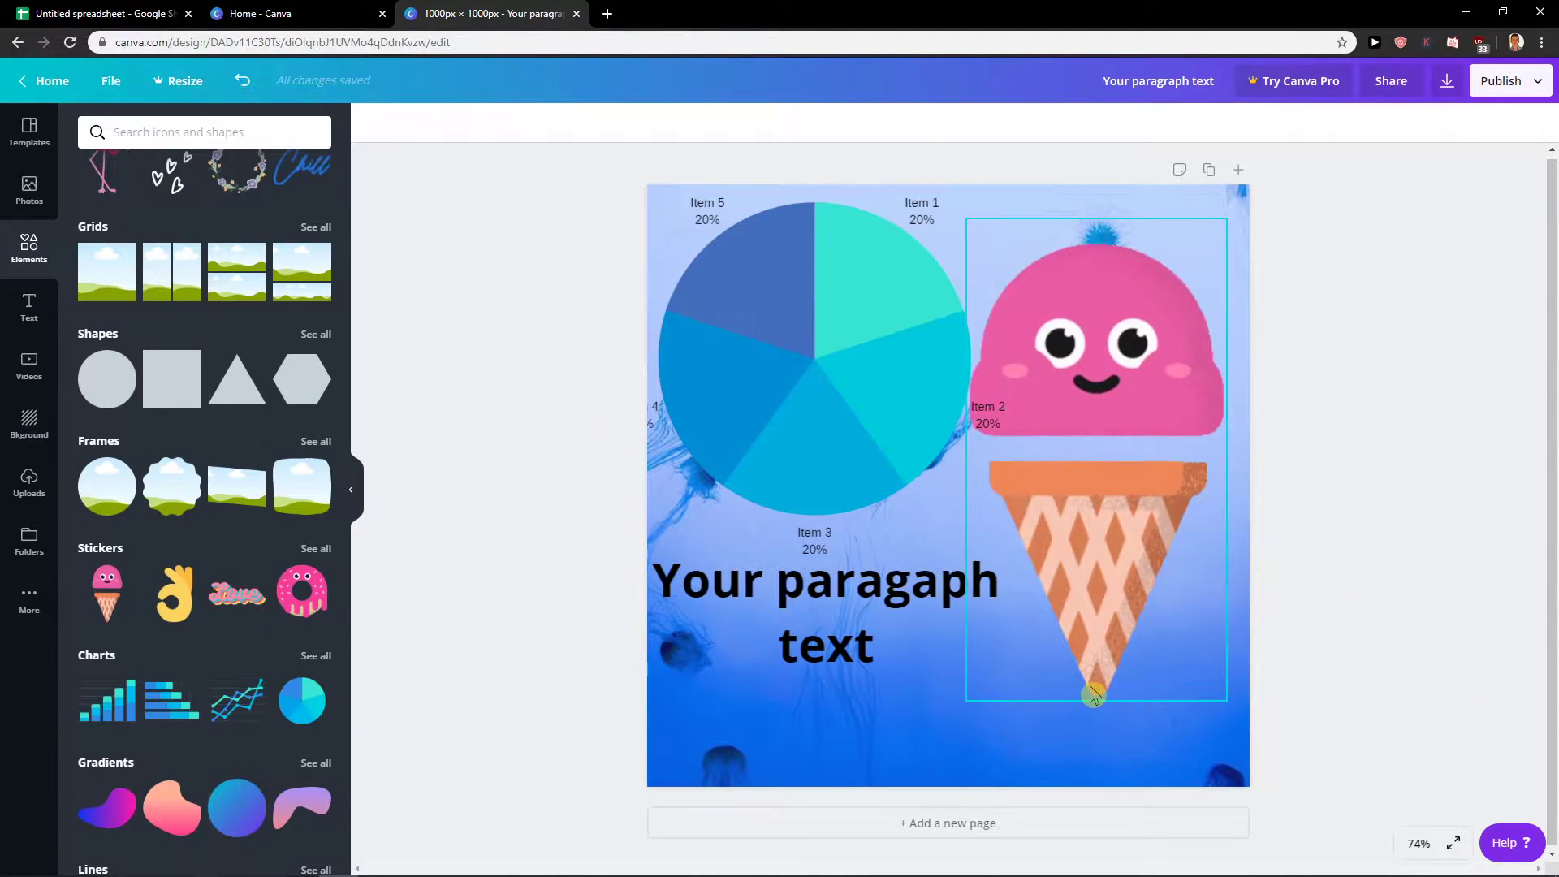
shift+click(891, 398)
drag(891, 397, 909, 427)
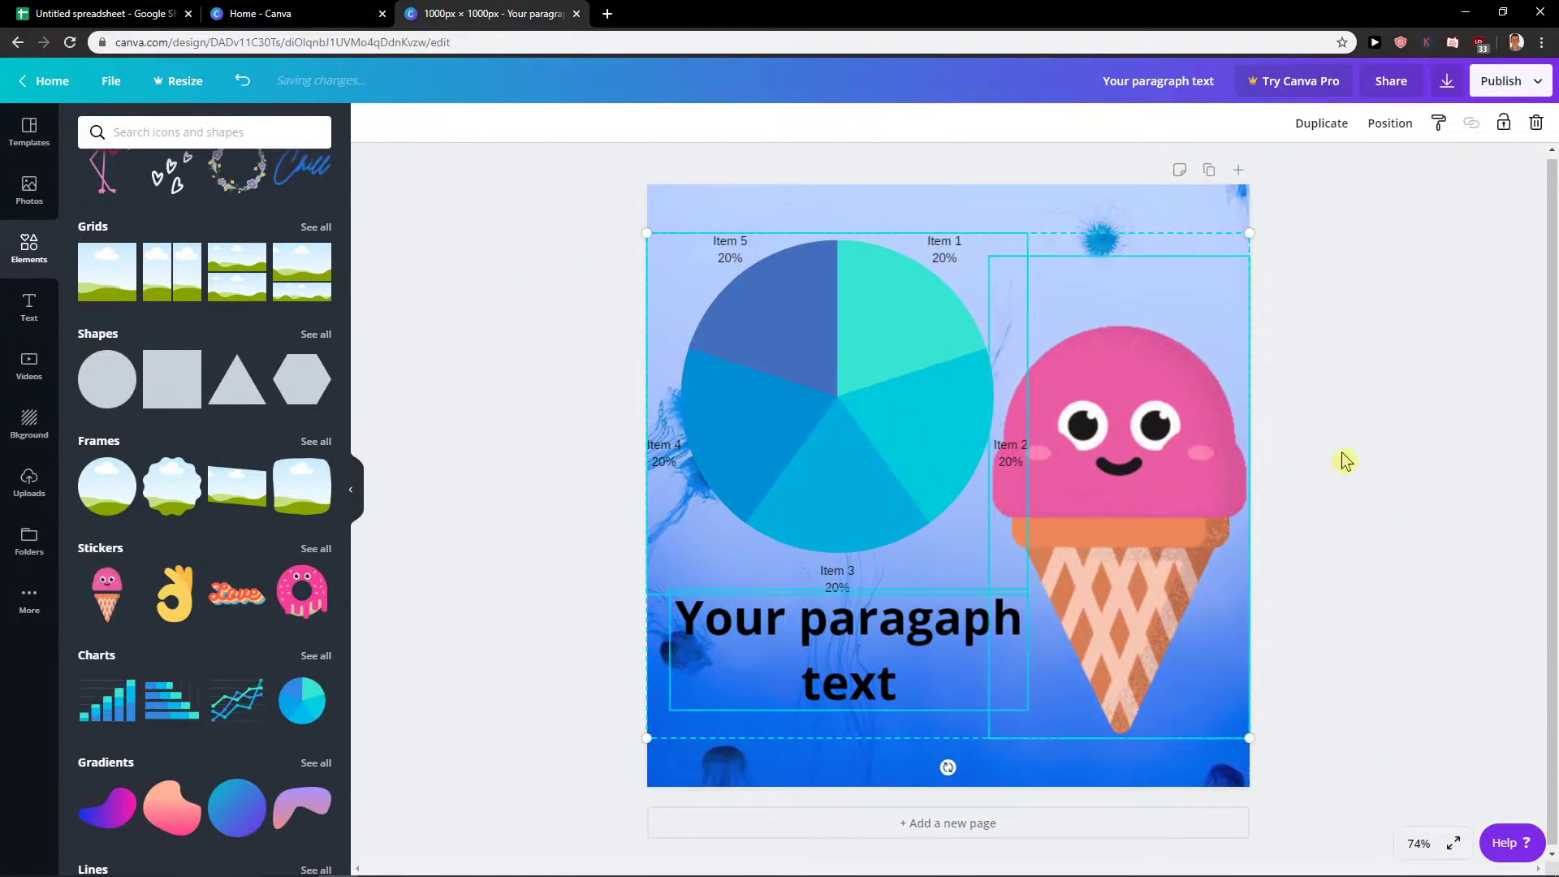
- Delete the pie chart, ice-cream sticker and paragraph text, leaving the jellyfish background
click(884, 487)
key(Delete)
click(1122, 456)
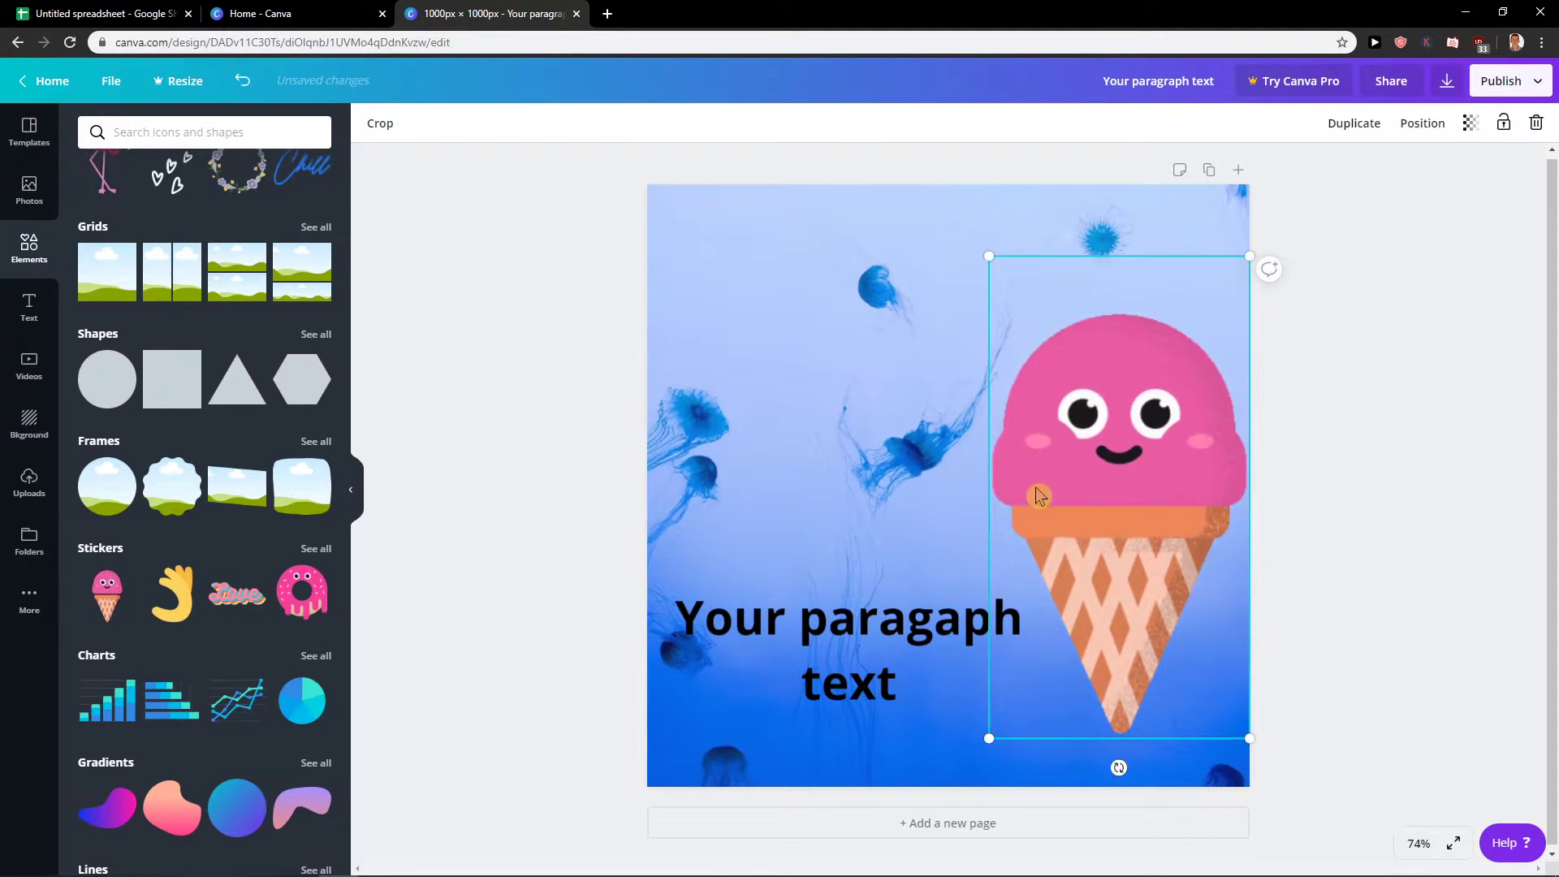
key(Delete)
click(853, 629)
key(Delete)
click(1066, 417)
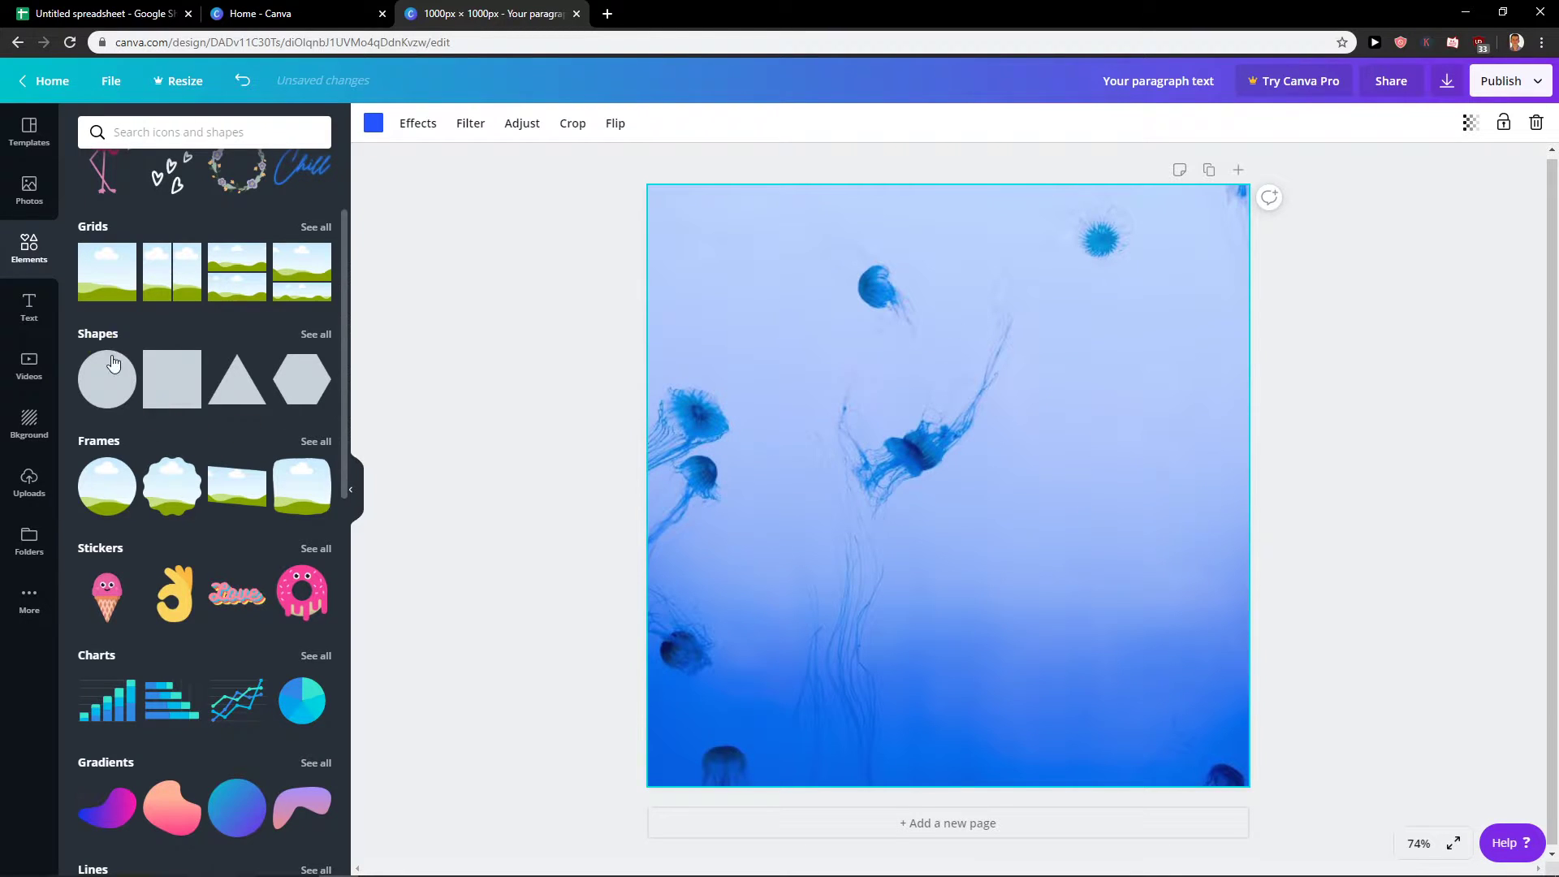
- Try red, purple, orange, green, lime and blue backgrounds behind the jellyfish, settling on orange
click(29, 191)
scroll(210, 426, down, 10)
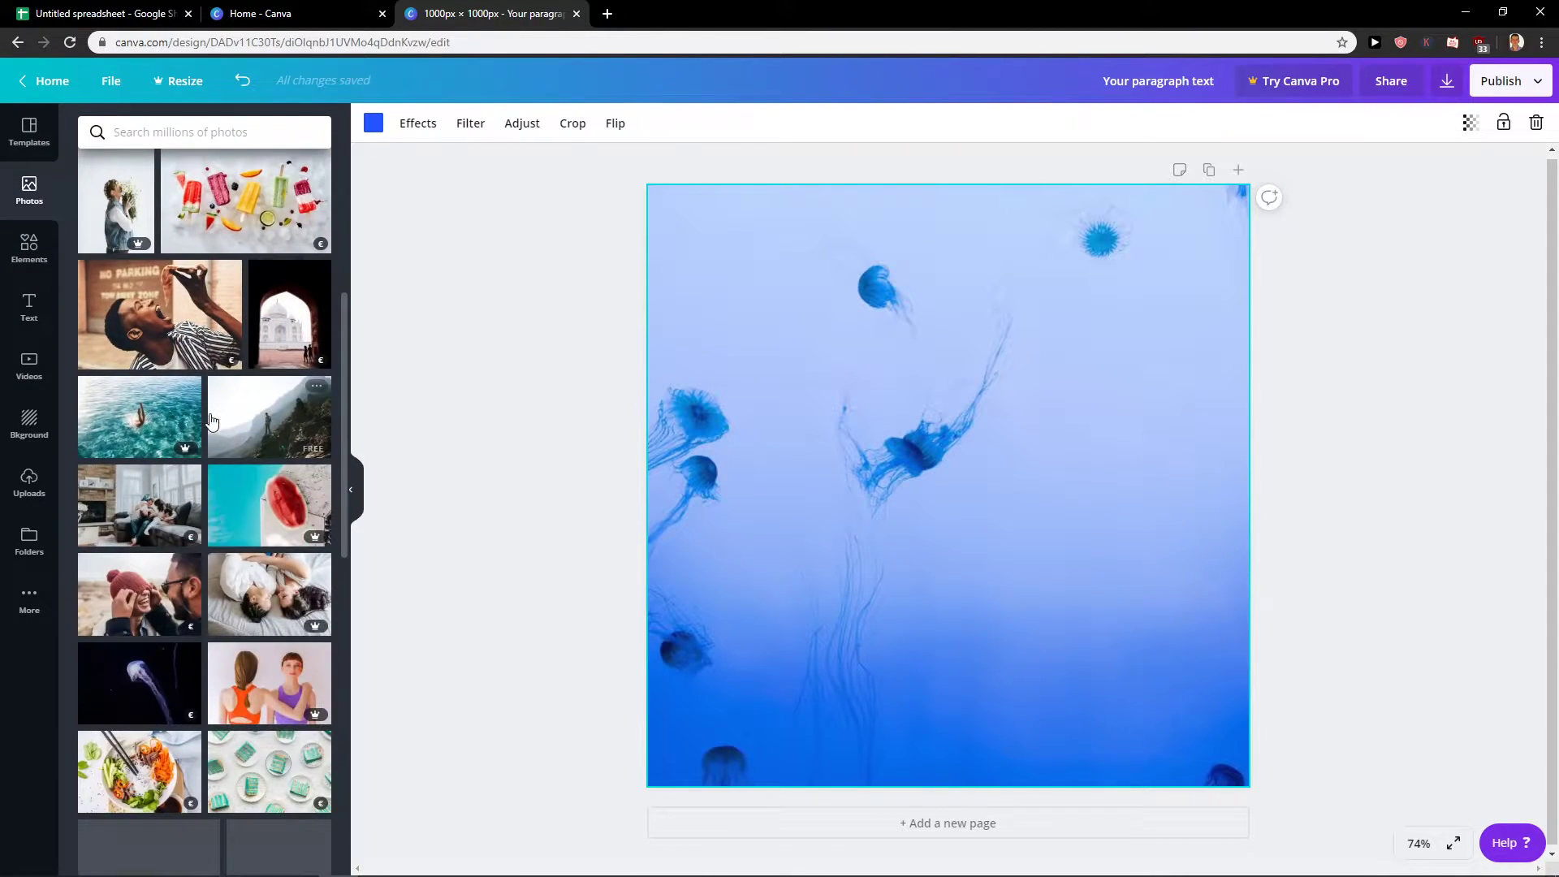
click(30, 424)
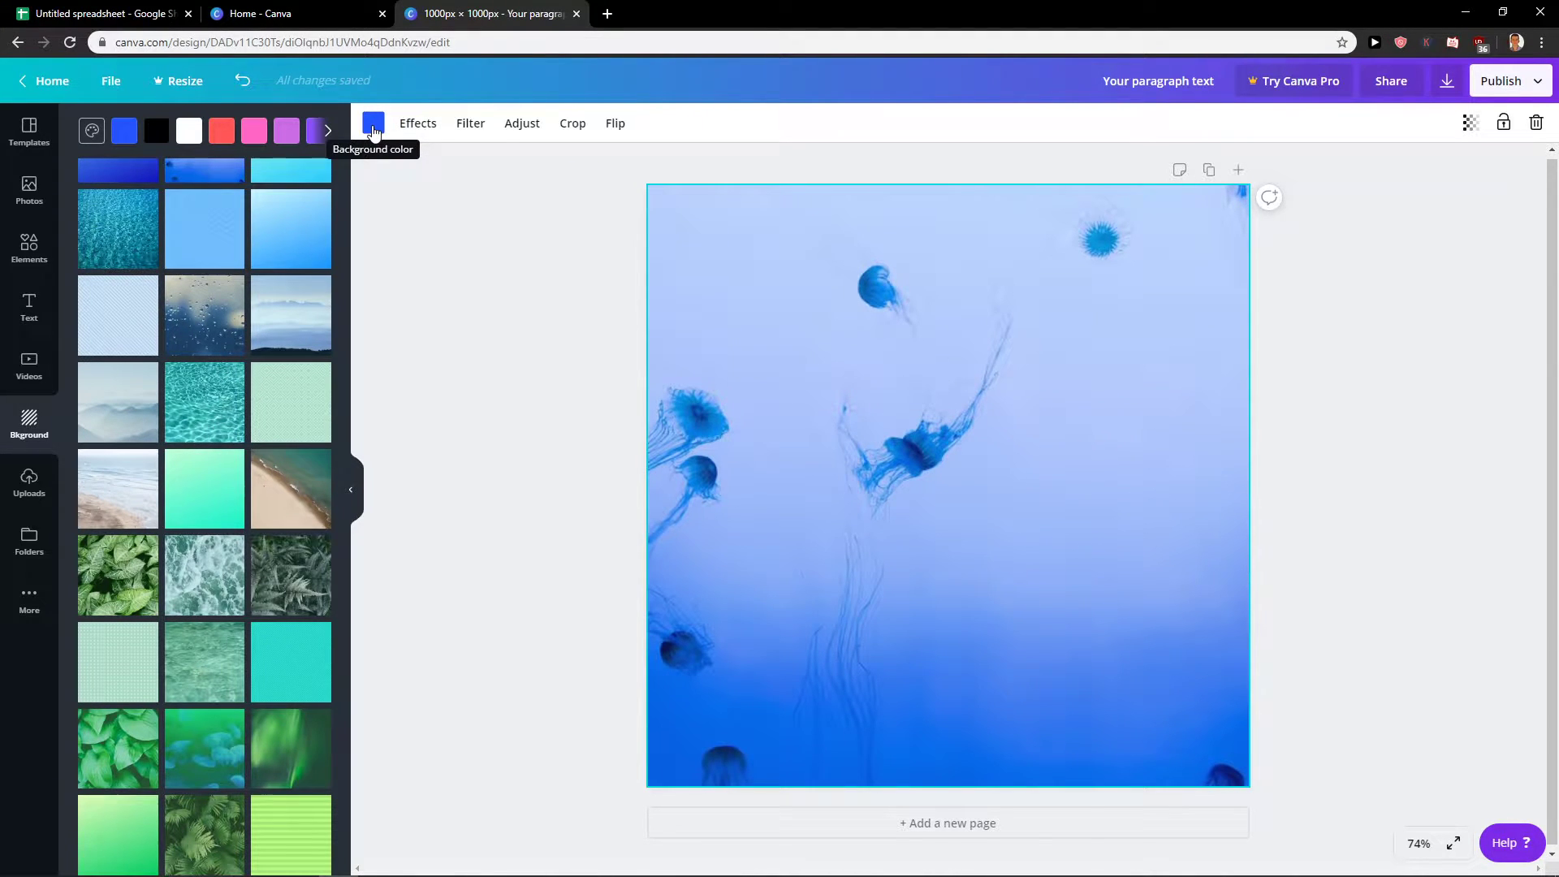
click(374, 126)
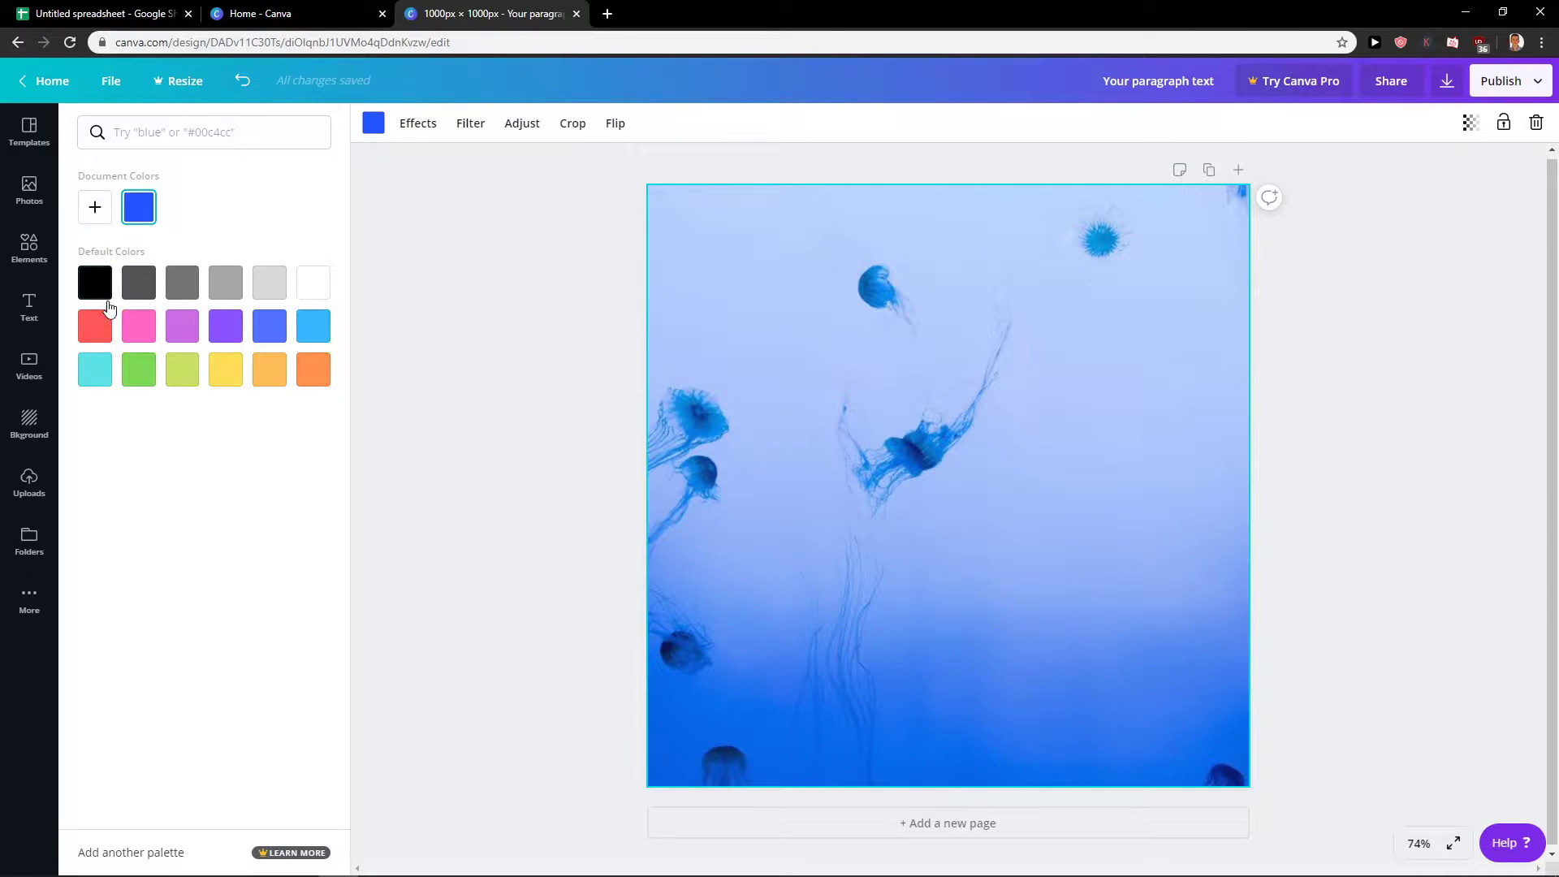
click(95, 327)
click(186, 333)
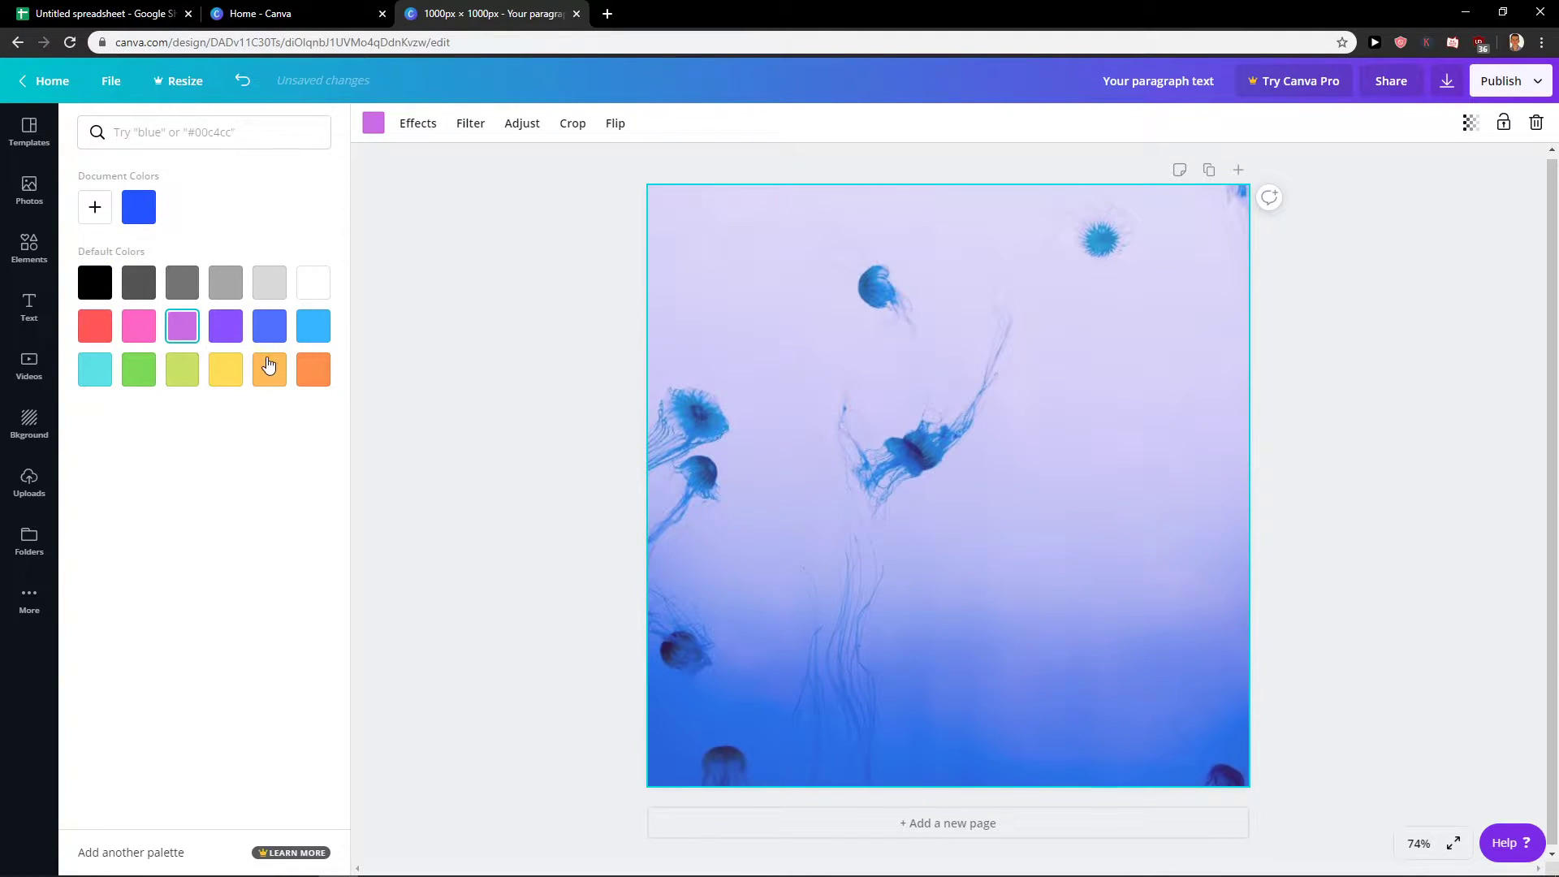
click(269, 367)
click(314, 369)
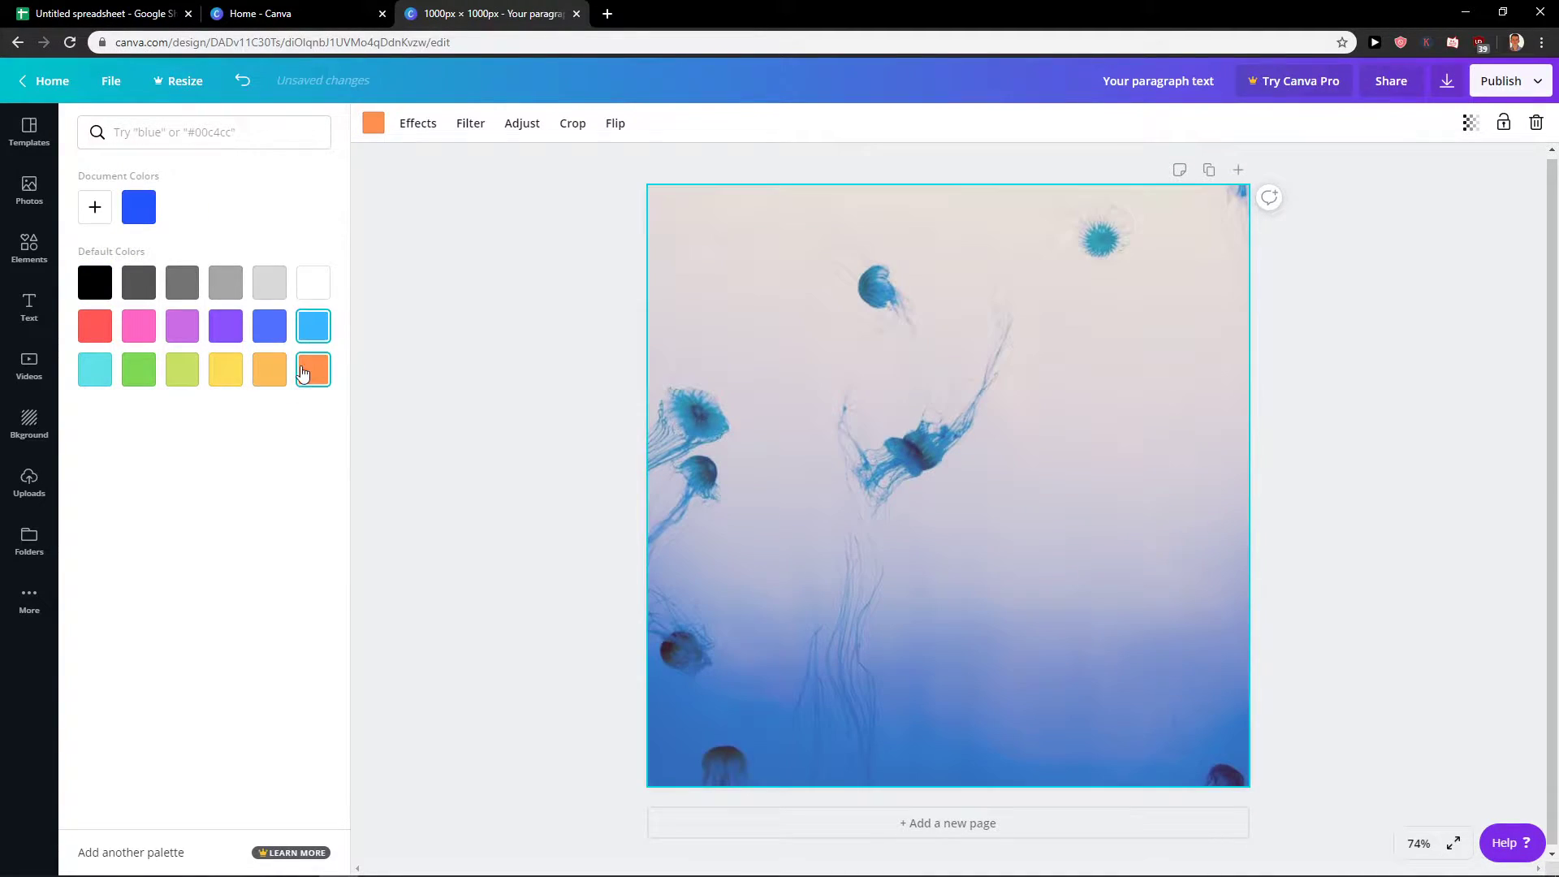
click(139, 371)
click(191, 382)
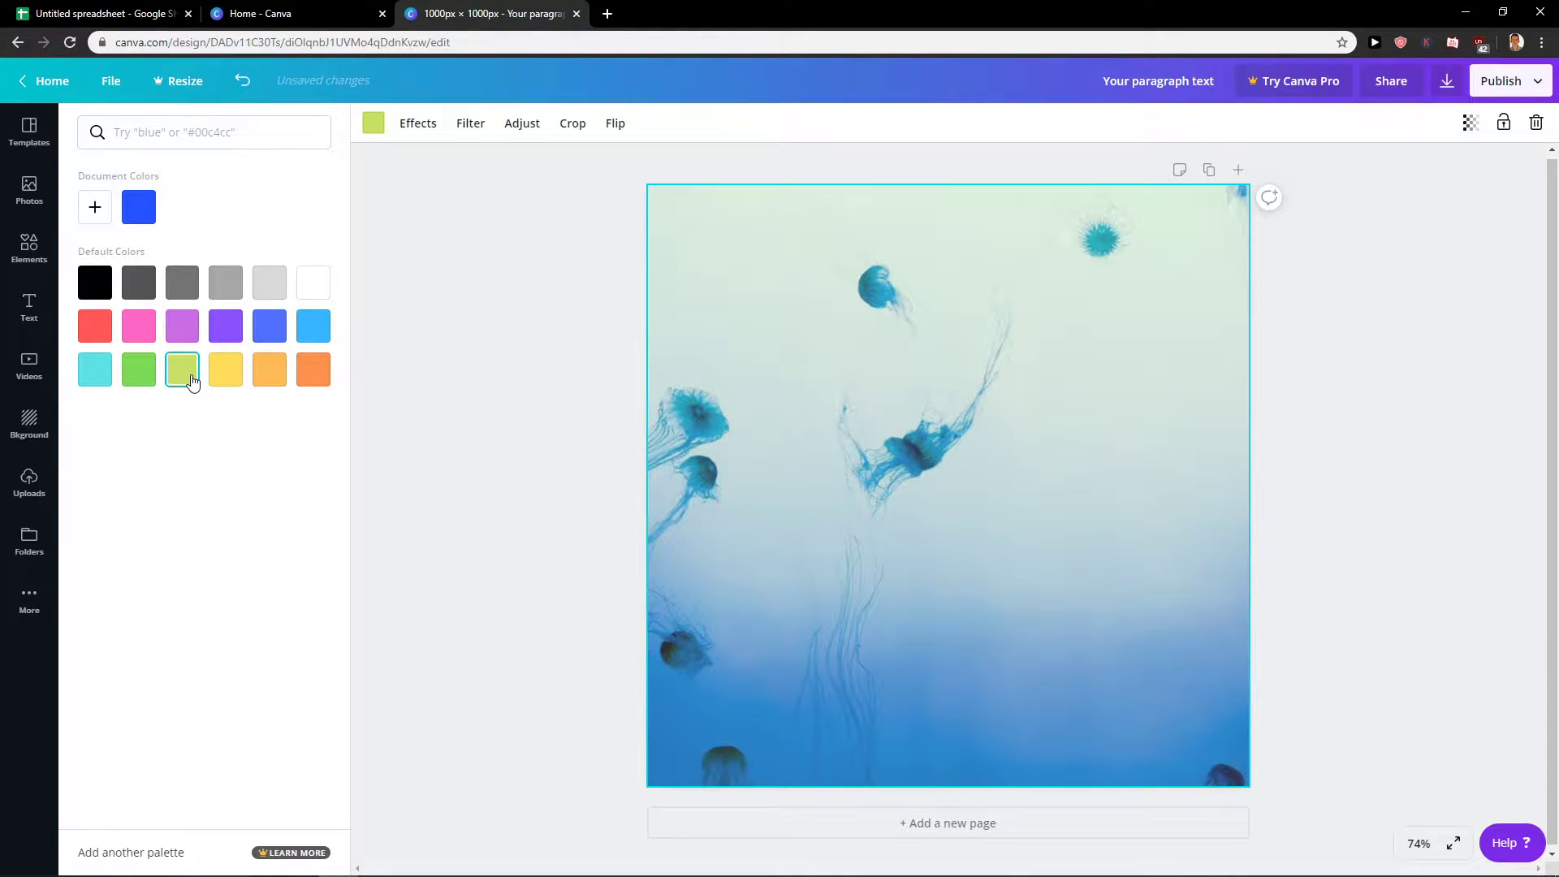
click(271, 367)
click(274, 323)
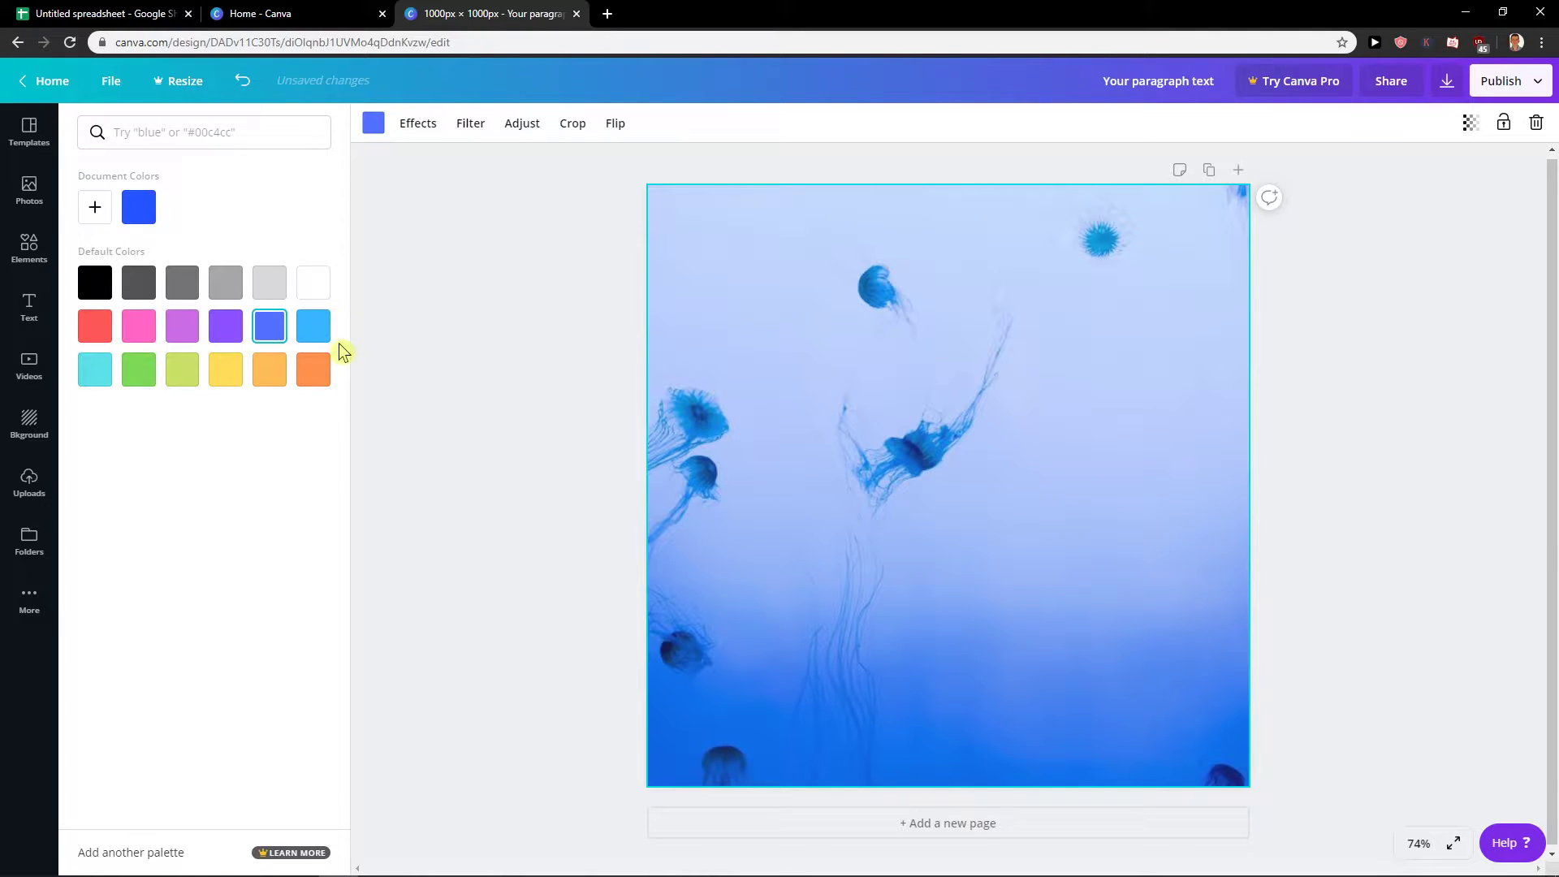
click(315, 369)
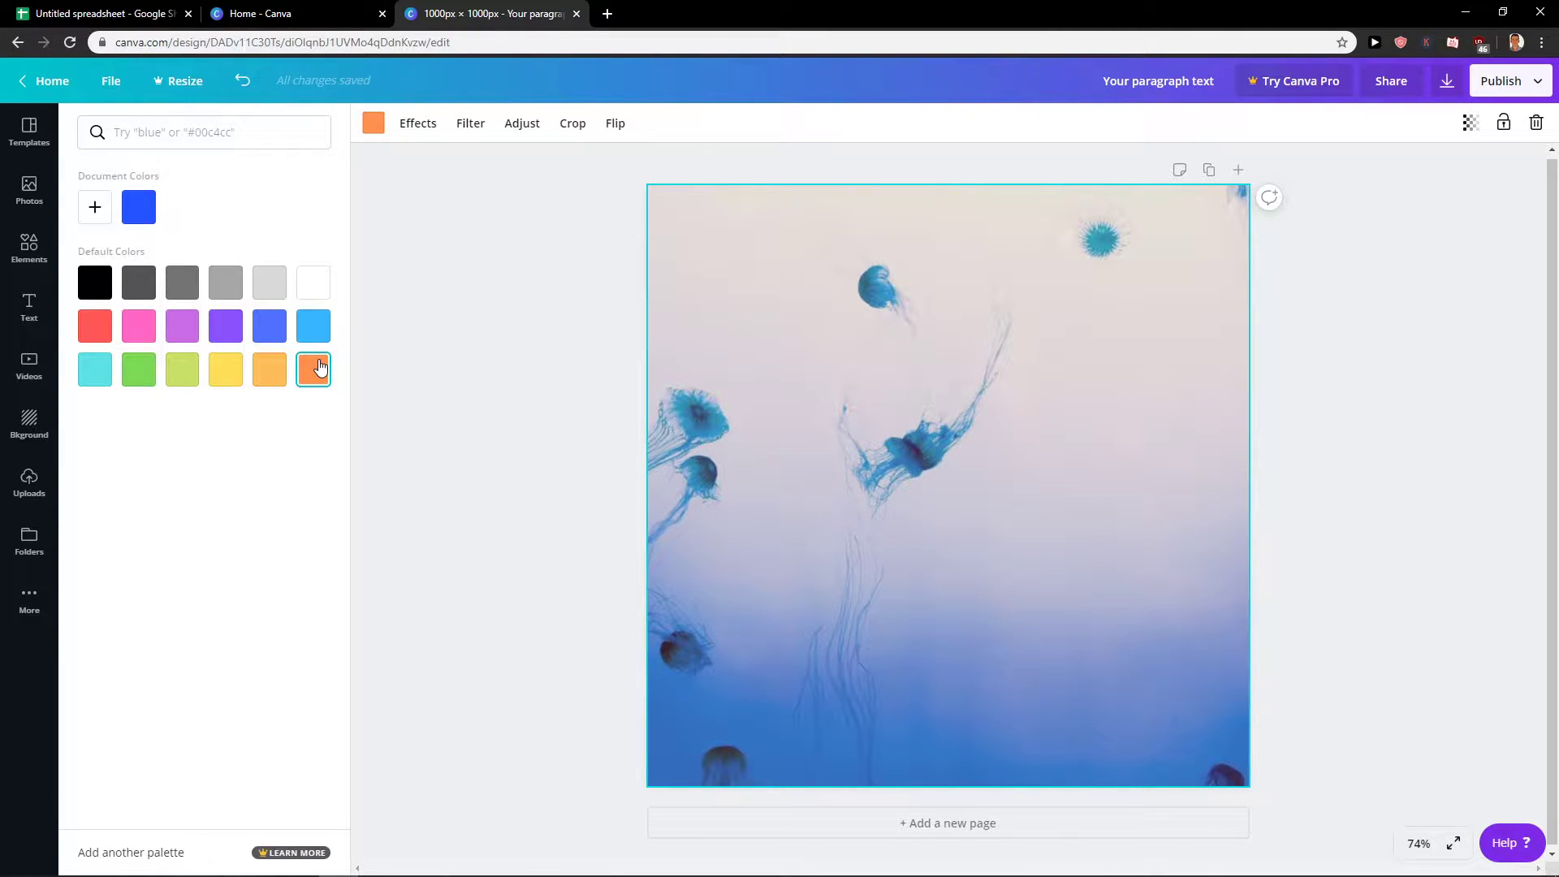
click(316, 11)
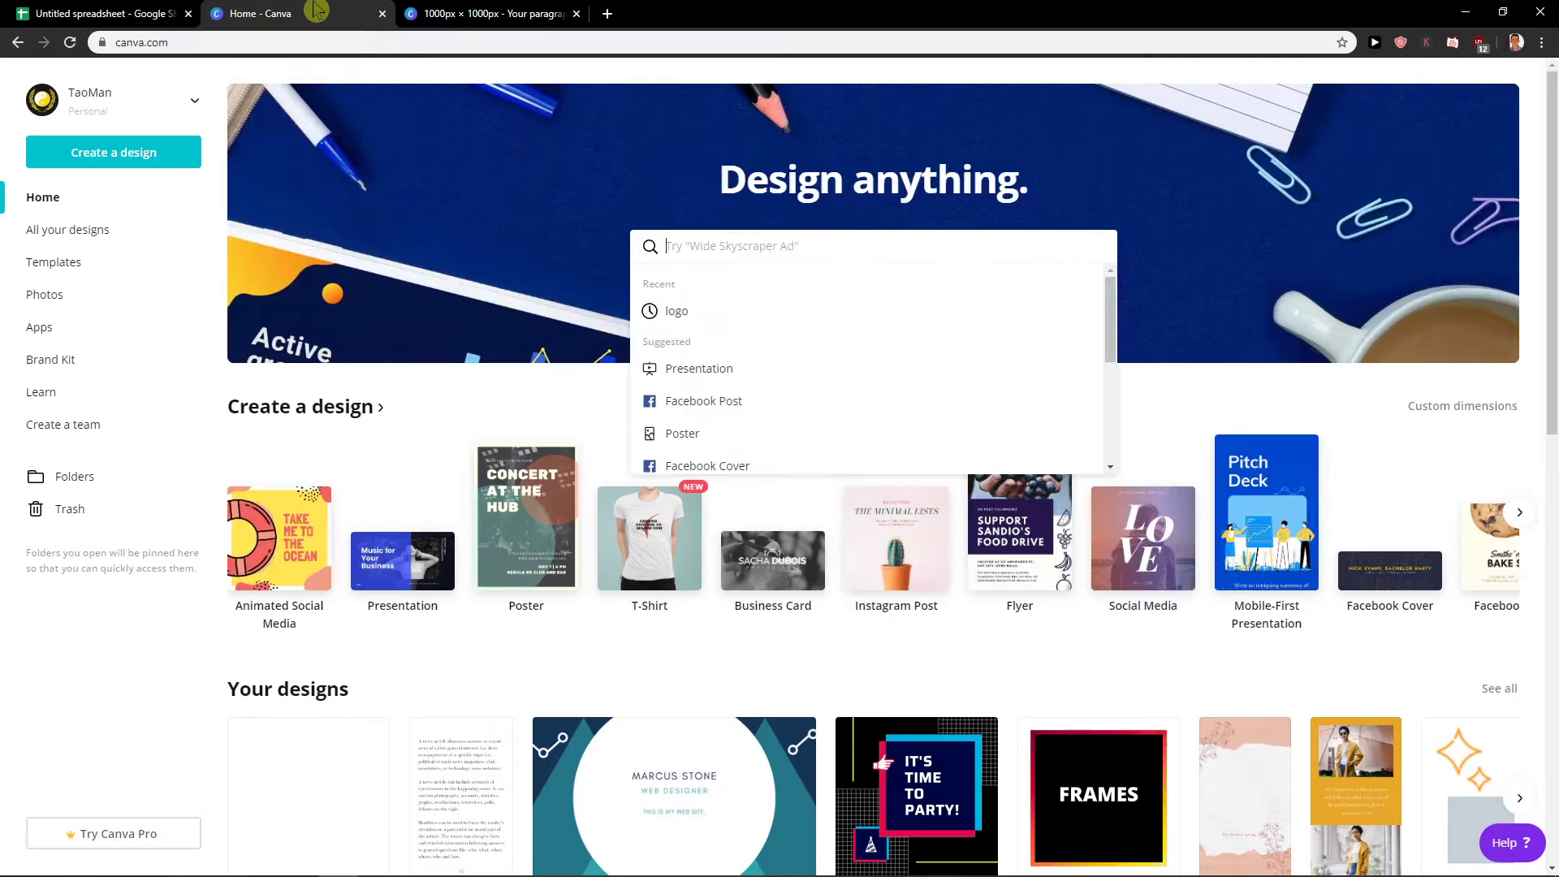
click(45, 367)
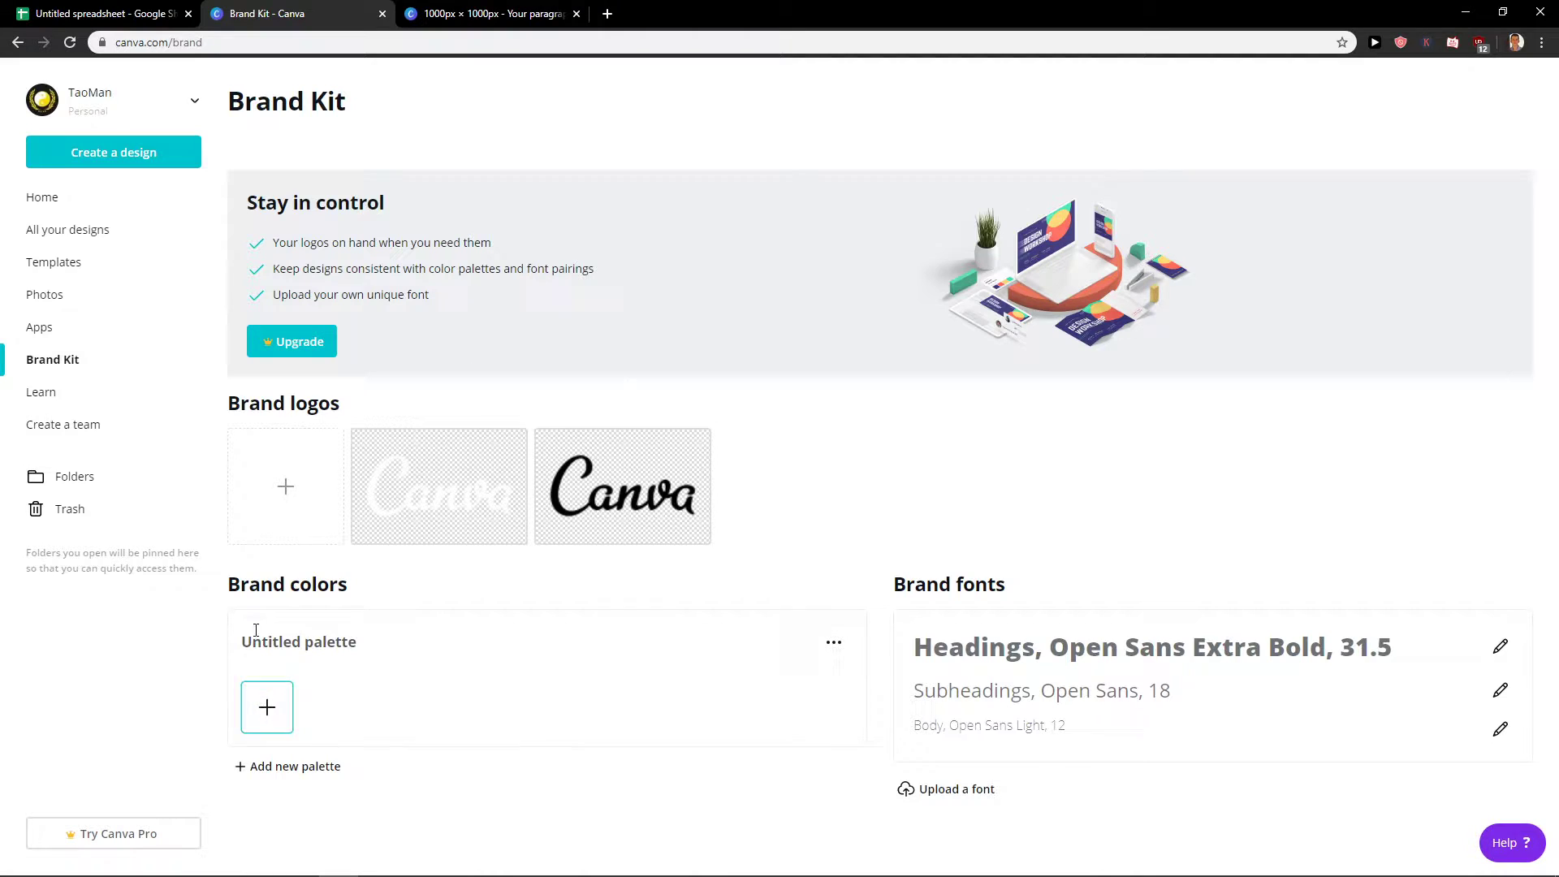
click(269, 707)
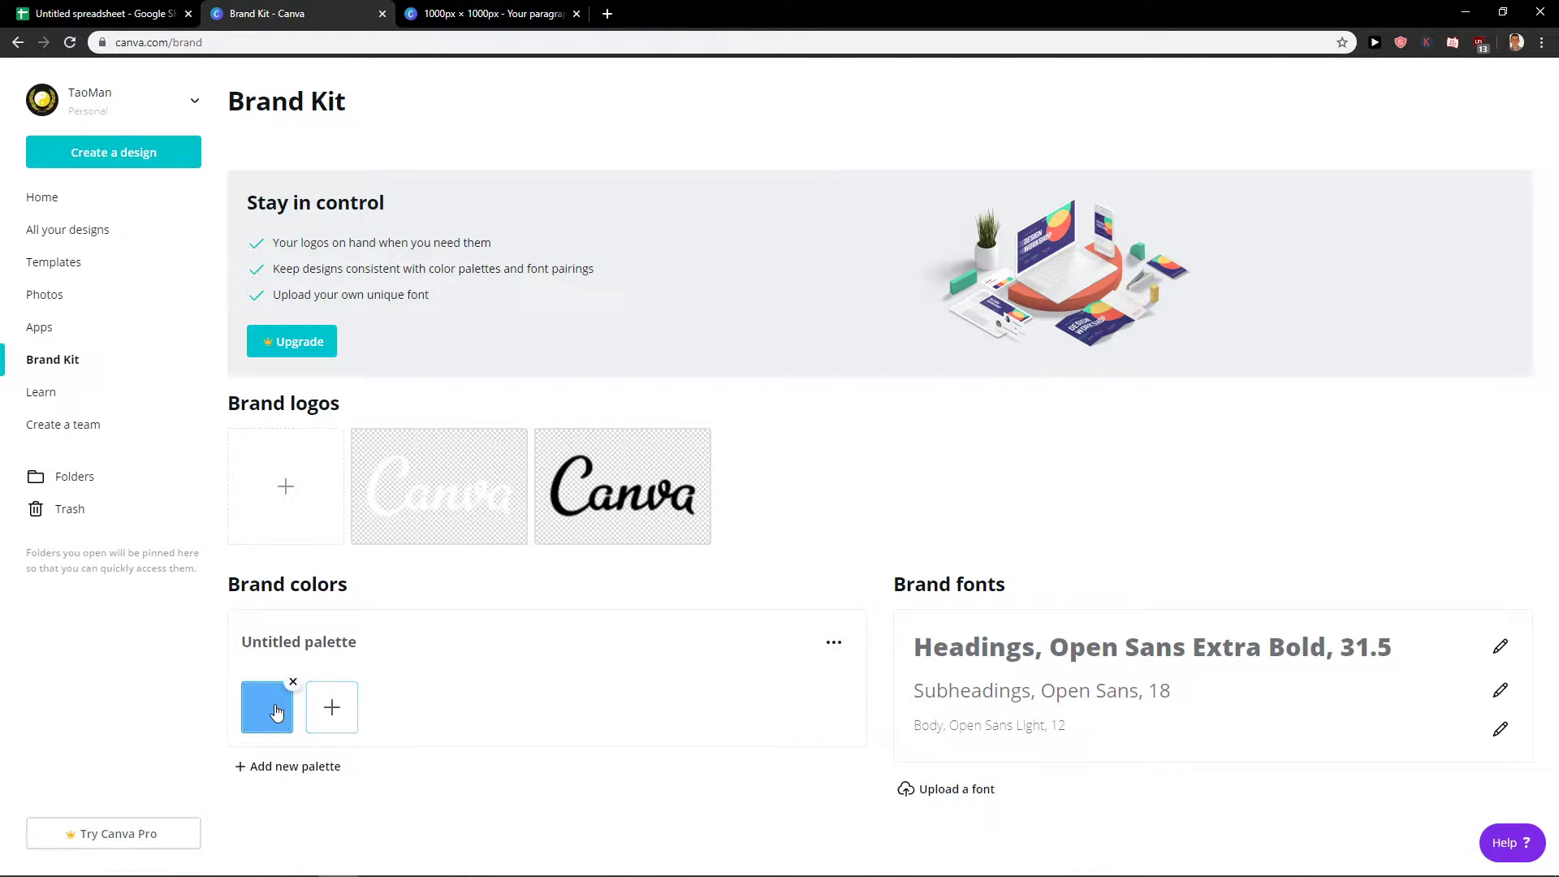
click(338, 708)
click(396, 707)
click(338, 709)
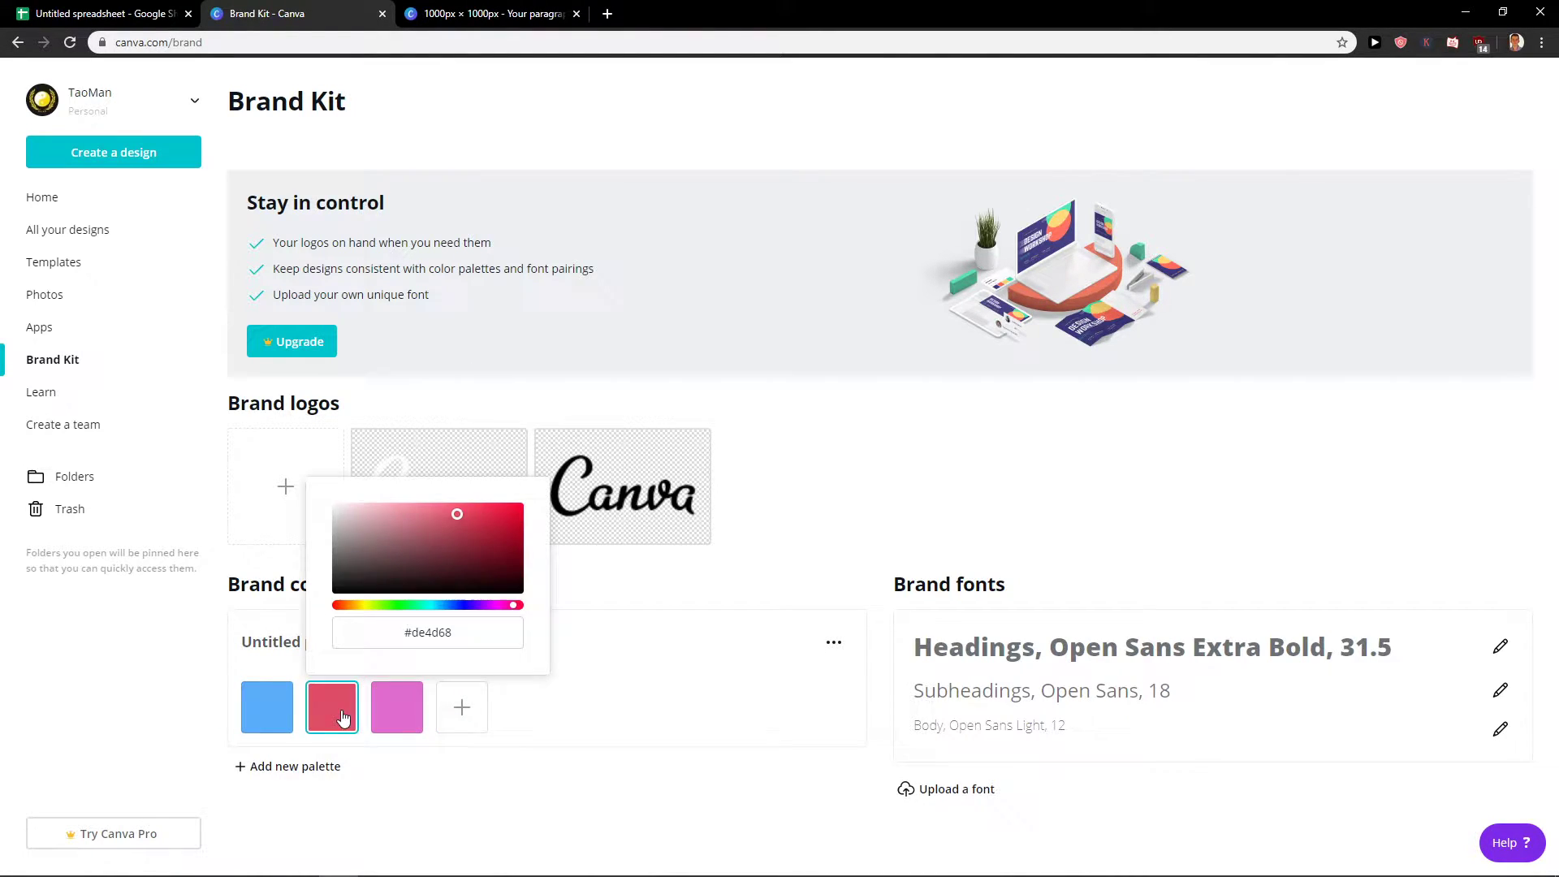
text(#632a36)
click(540, 696)
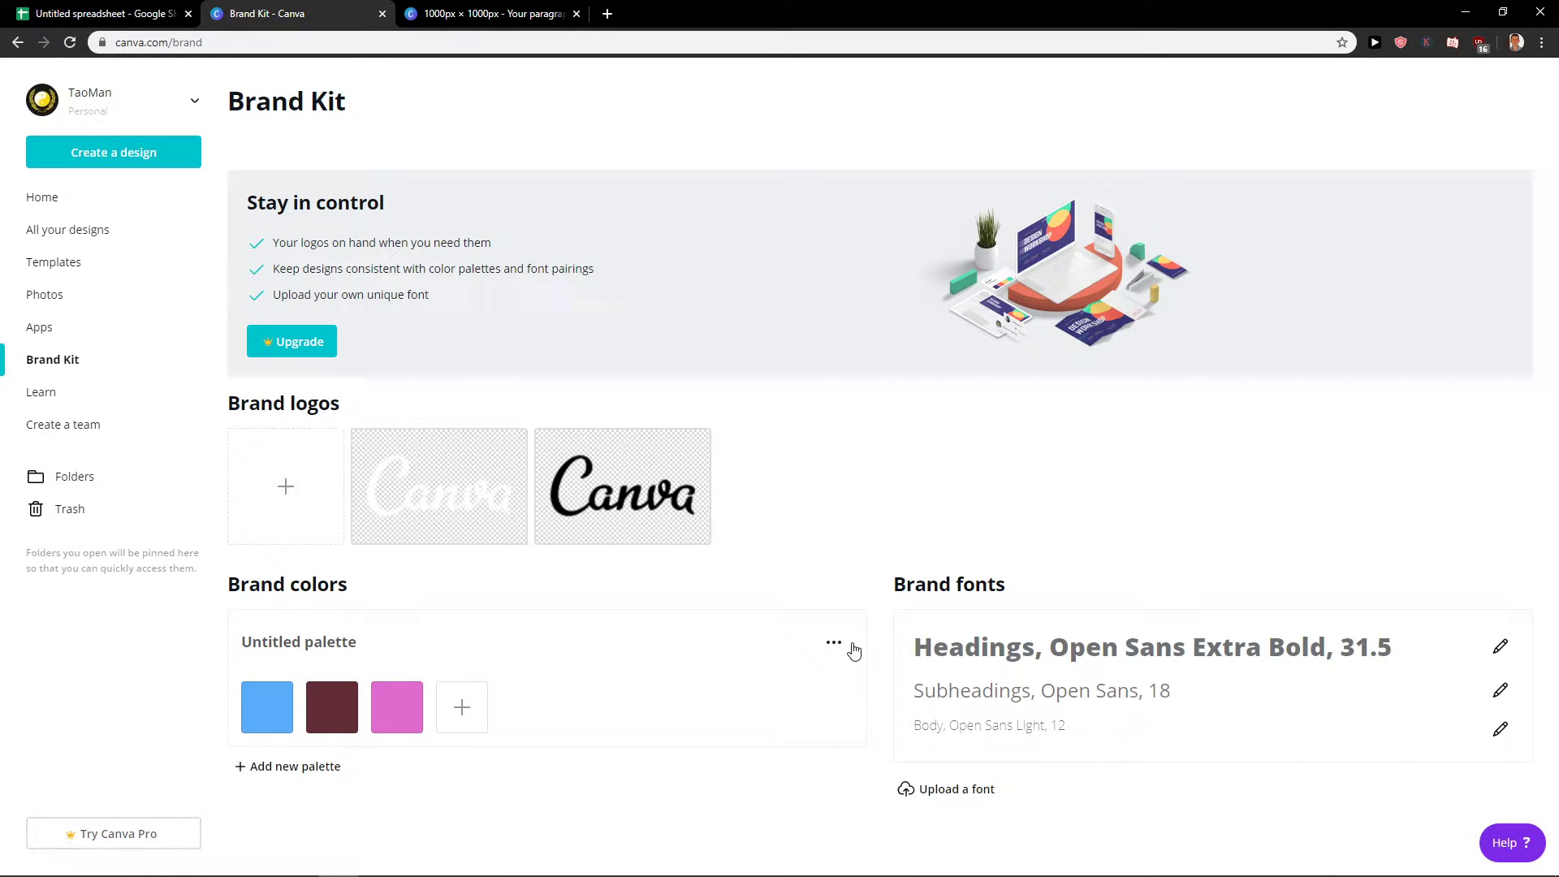
click(845, 650)
click(861, 697)
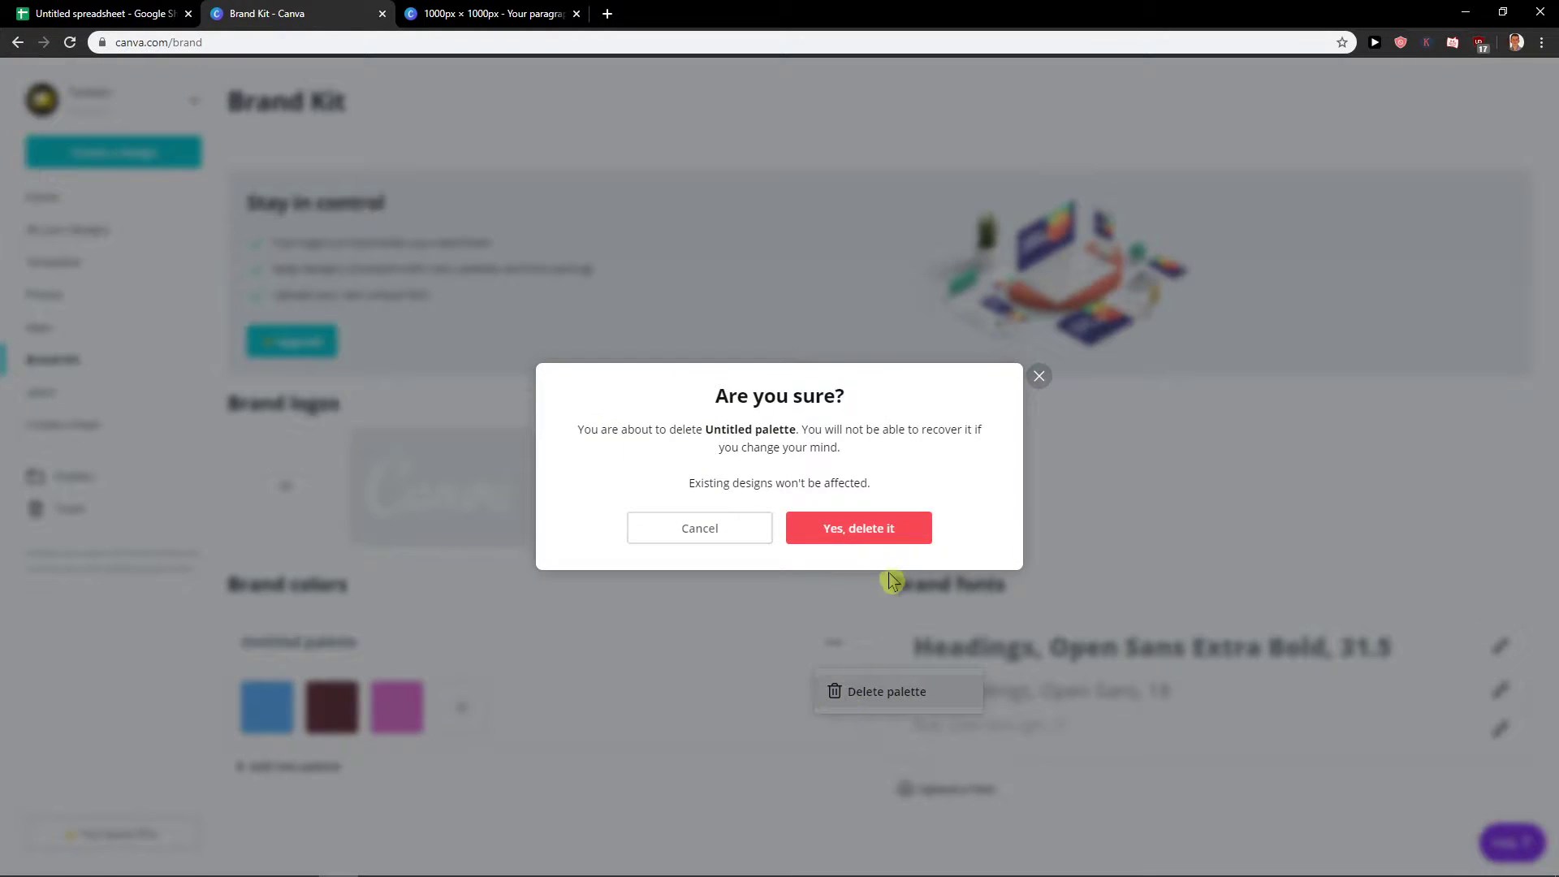
click(845, 533)
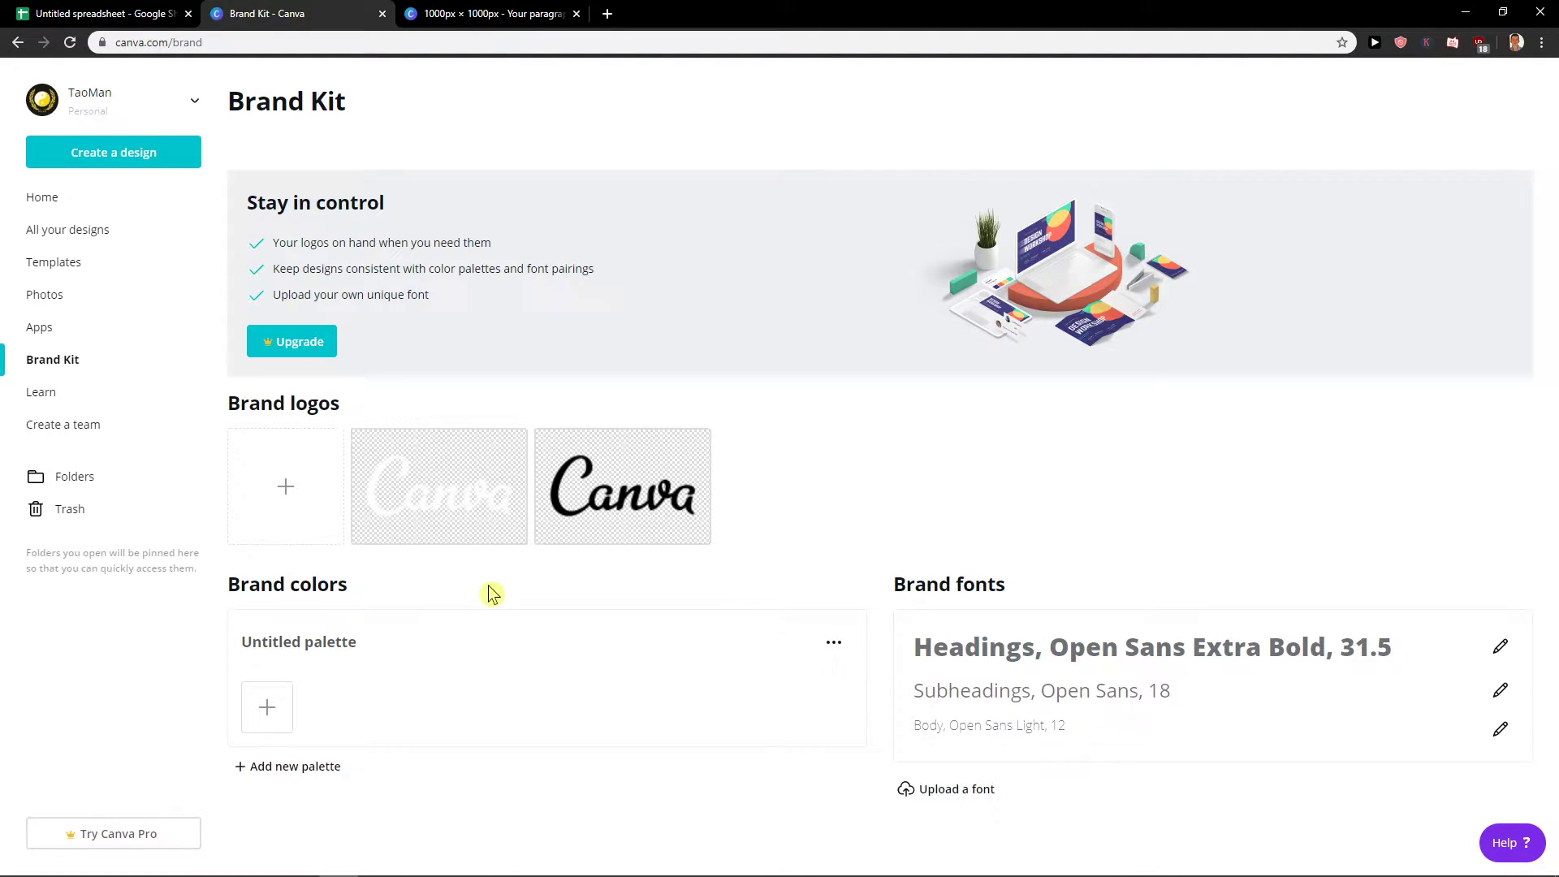
click(289, 726)
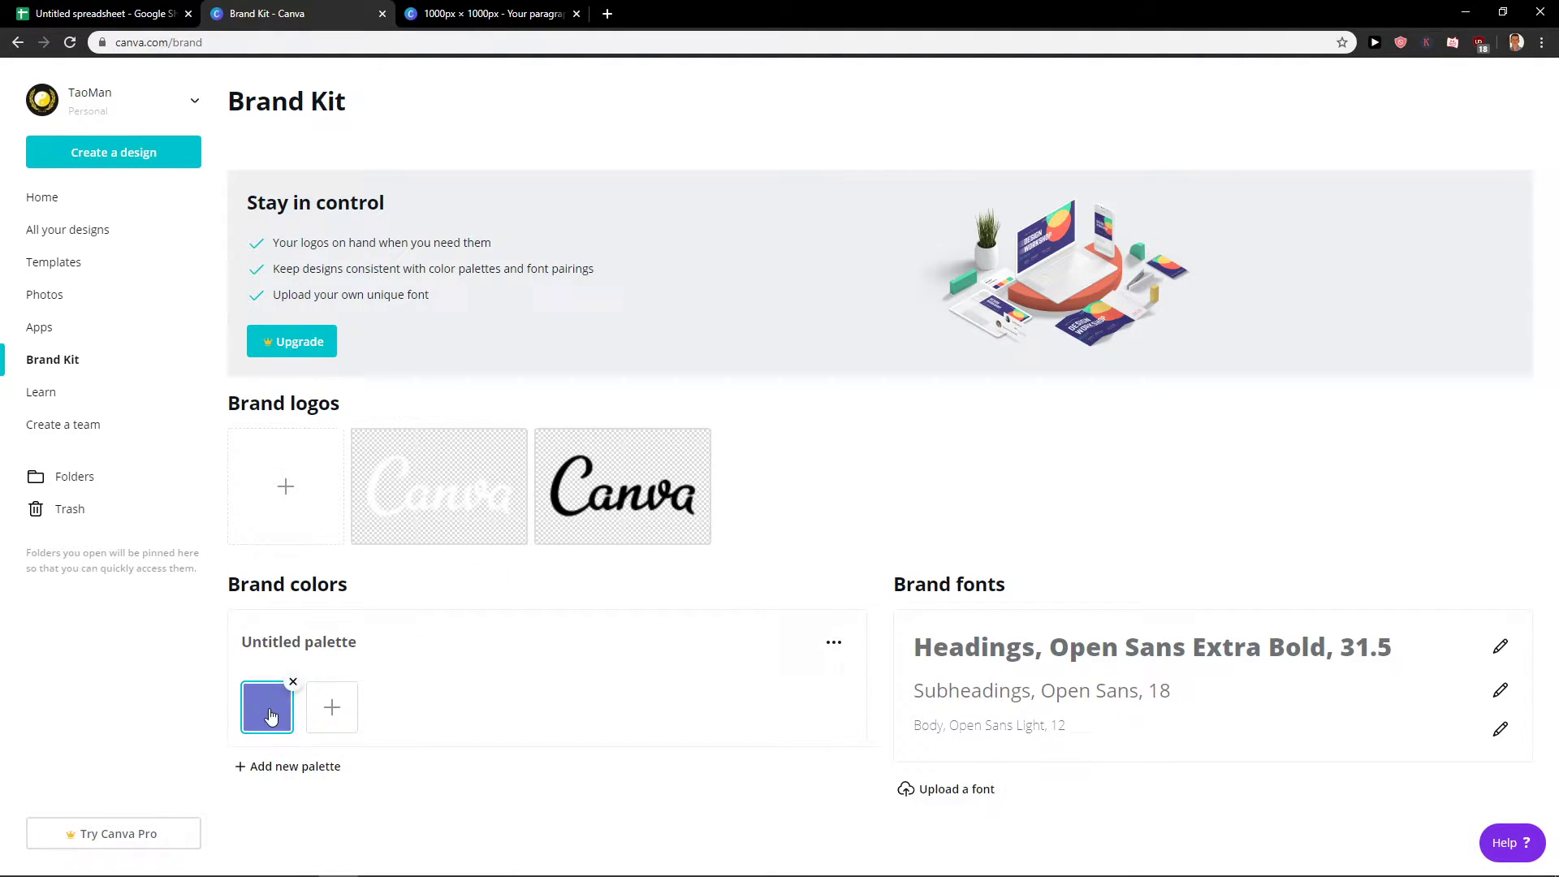
drag(352, 518, 620, 445)
click(775, 708)
click(834, 643)
click(847, 698)
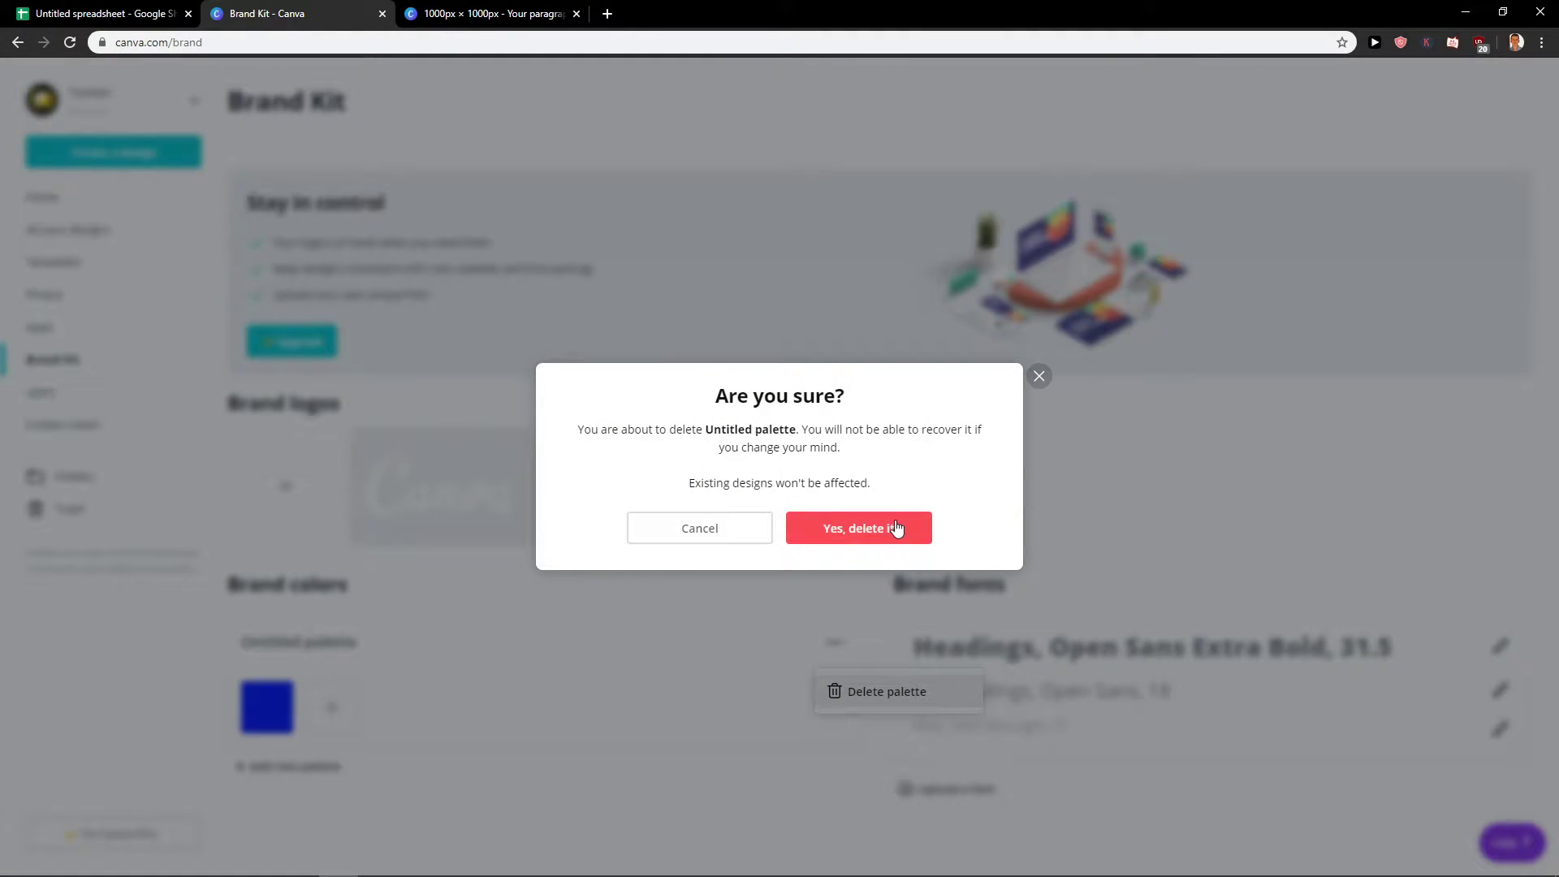
click(863, 530)
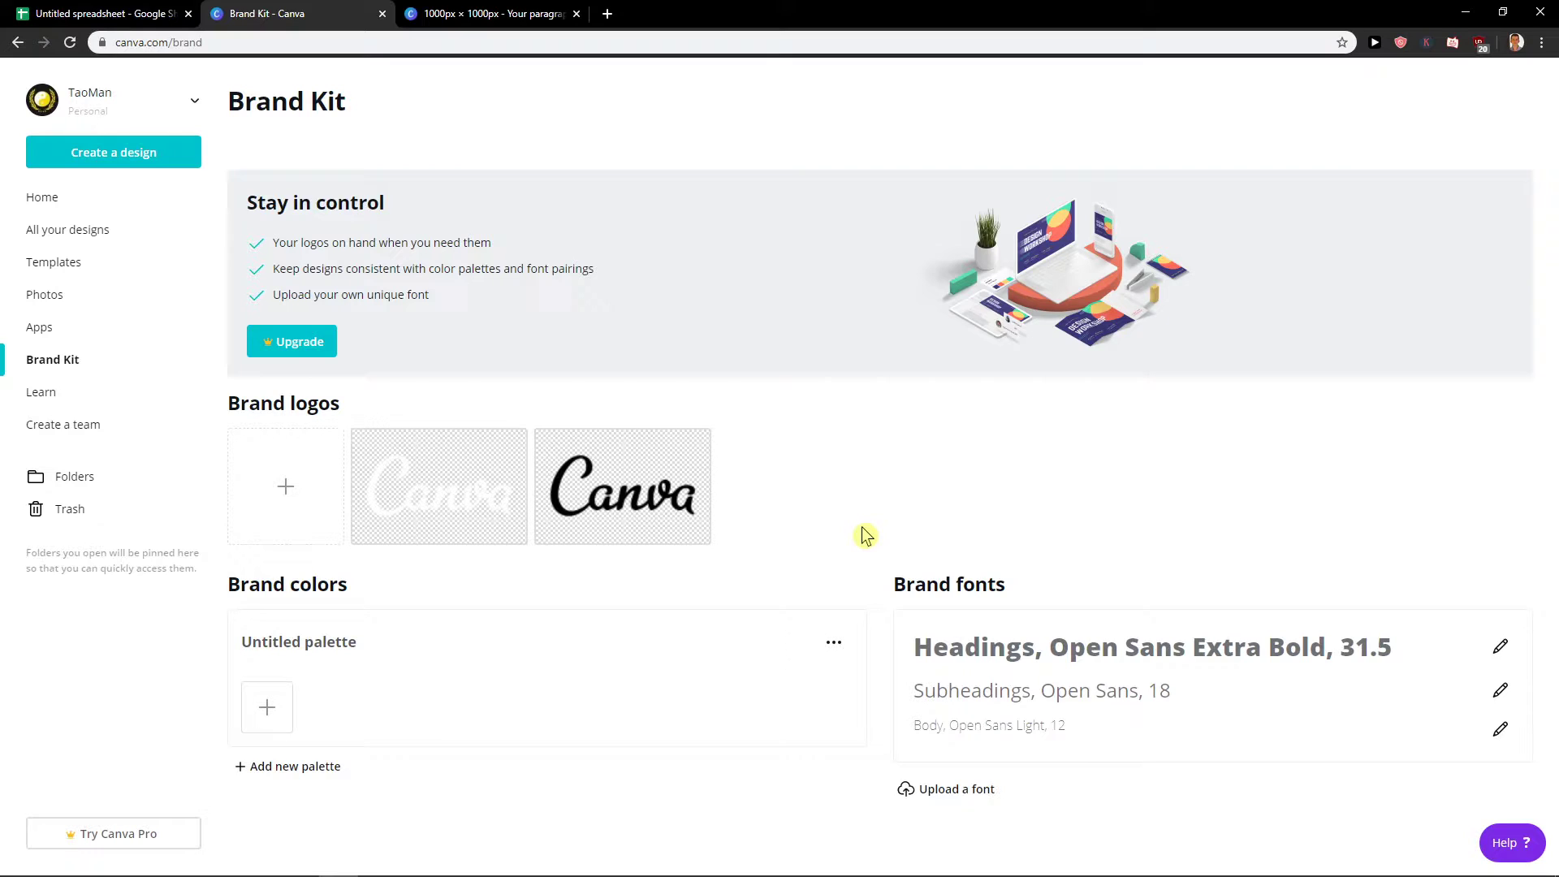
click(508, 13)
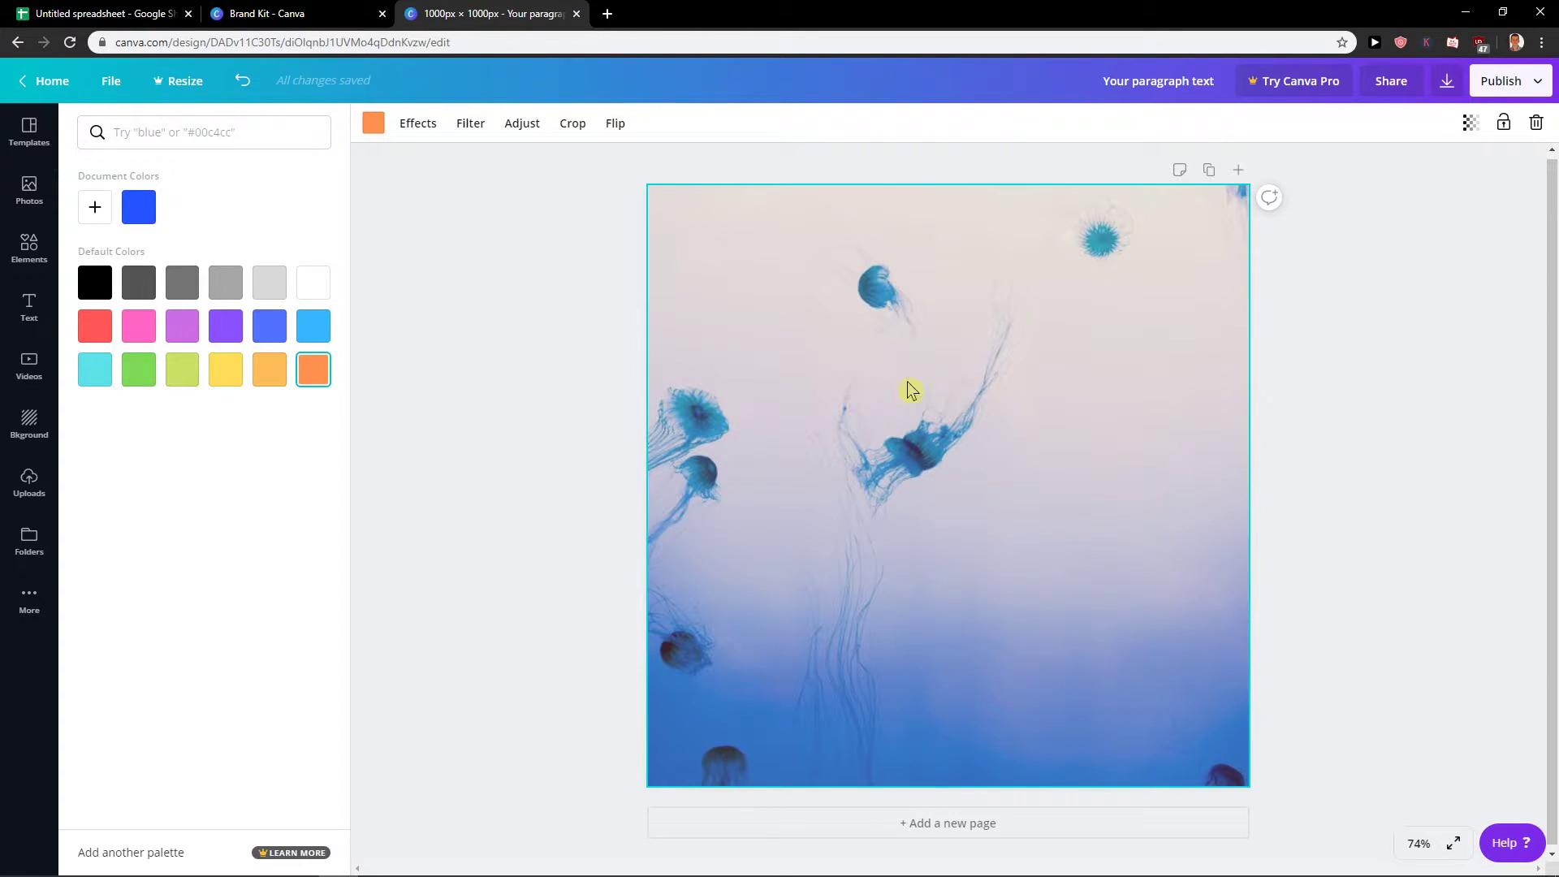
click(1228, 172)
scroll(1131, 292, down, 3)
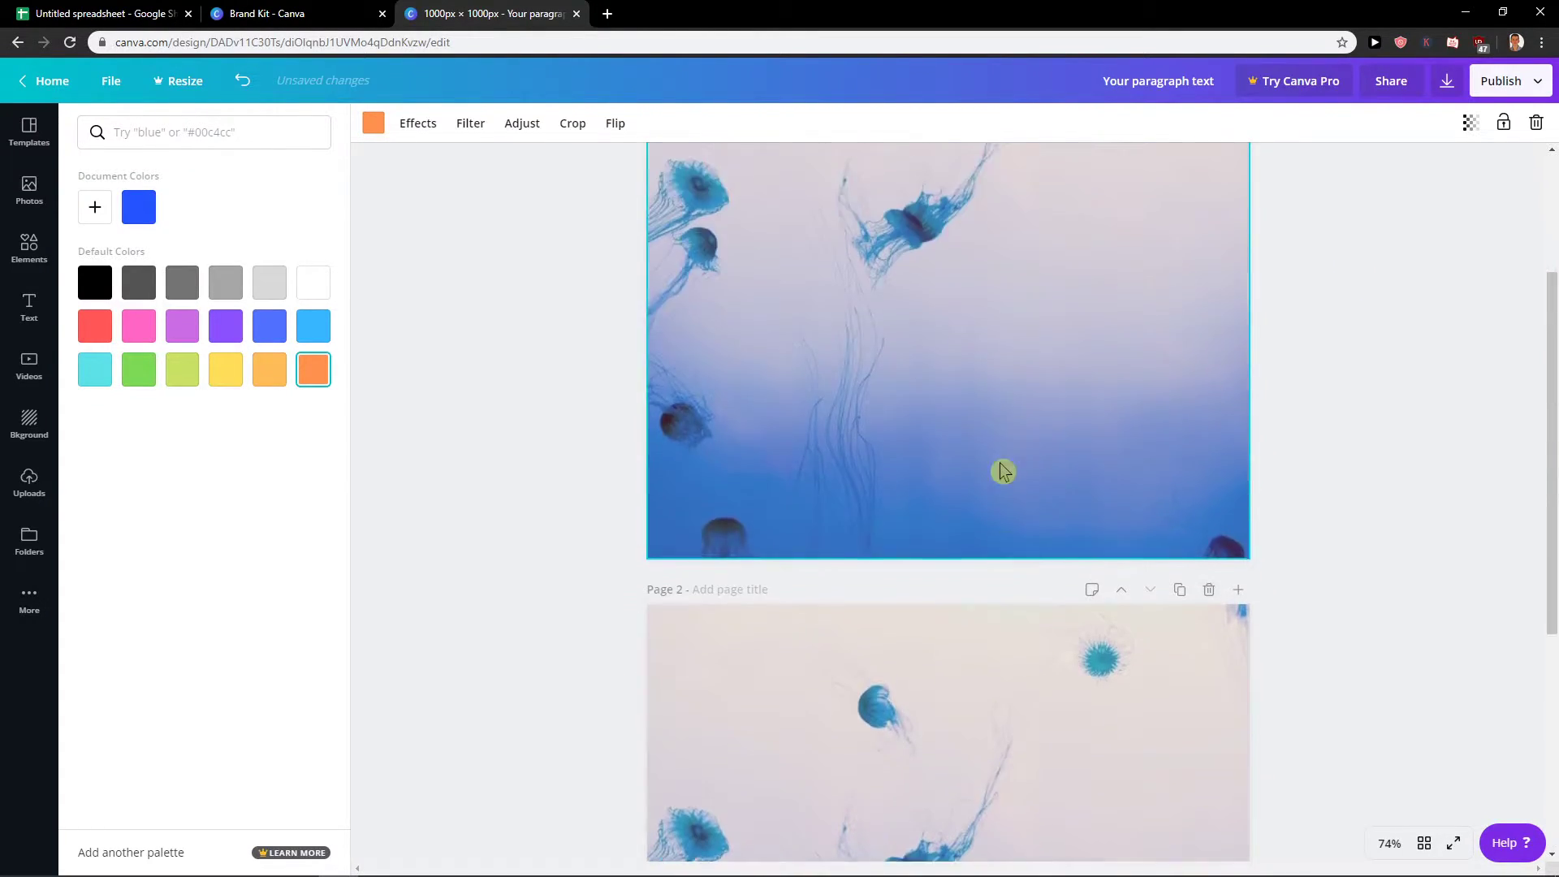
scroll(992, 415, down, 3)
click(898, 592)
scroll(898, 589, up, 6)
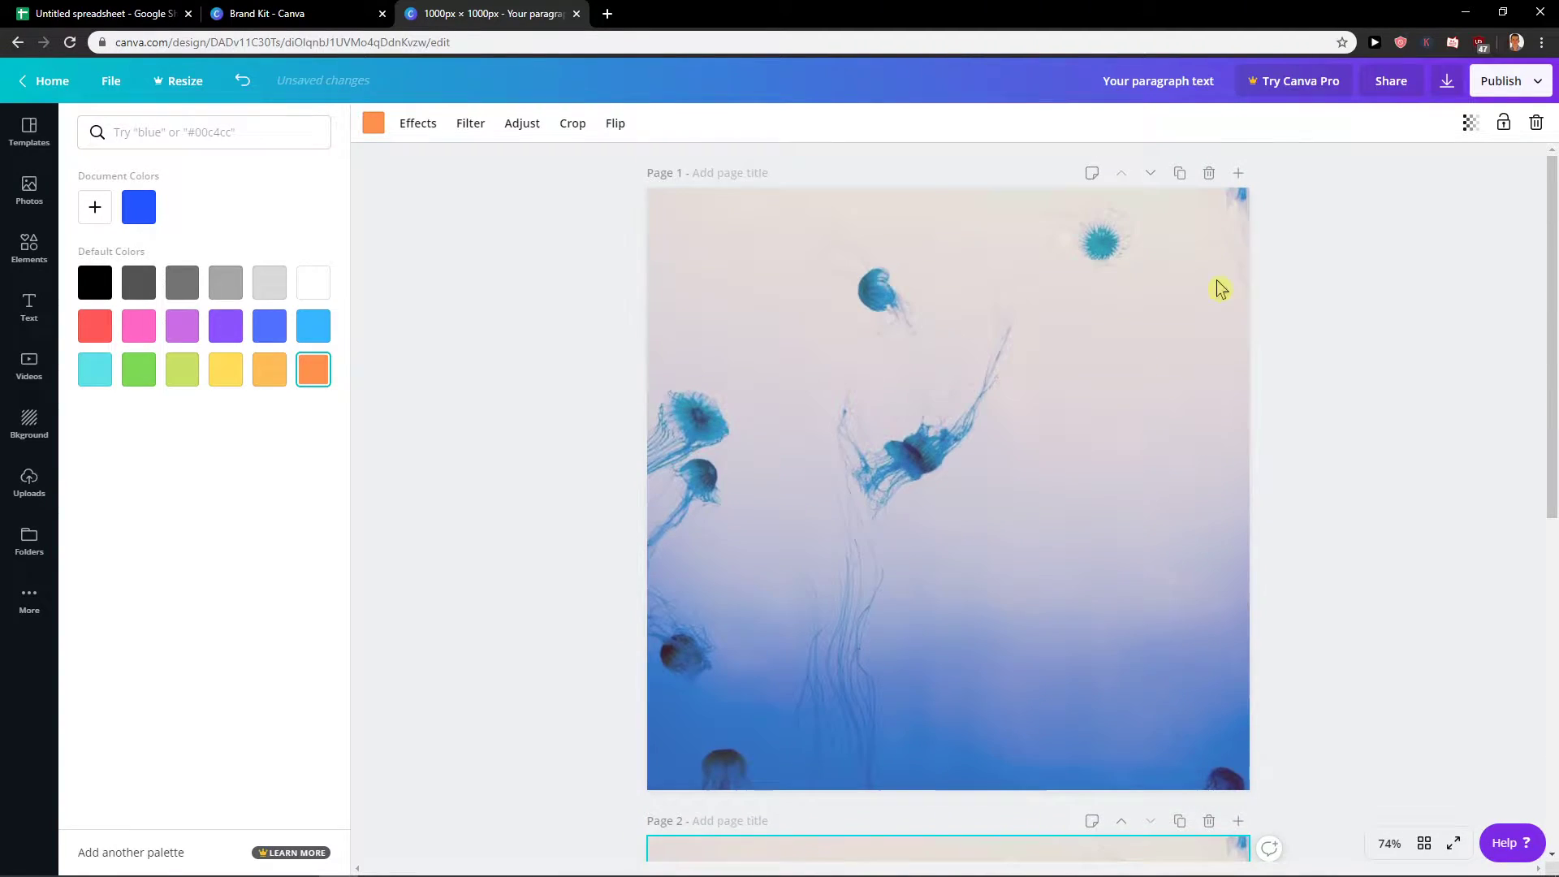
scroll(1202, 366, down, 5)
- Delete the second page and make a copy of the jellyfish design
click(1209, 334)
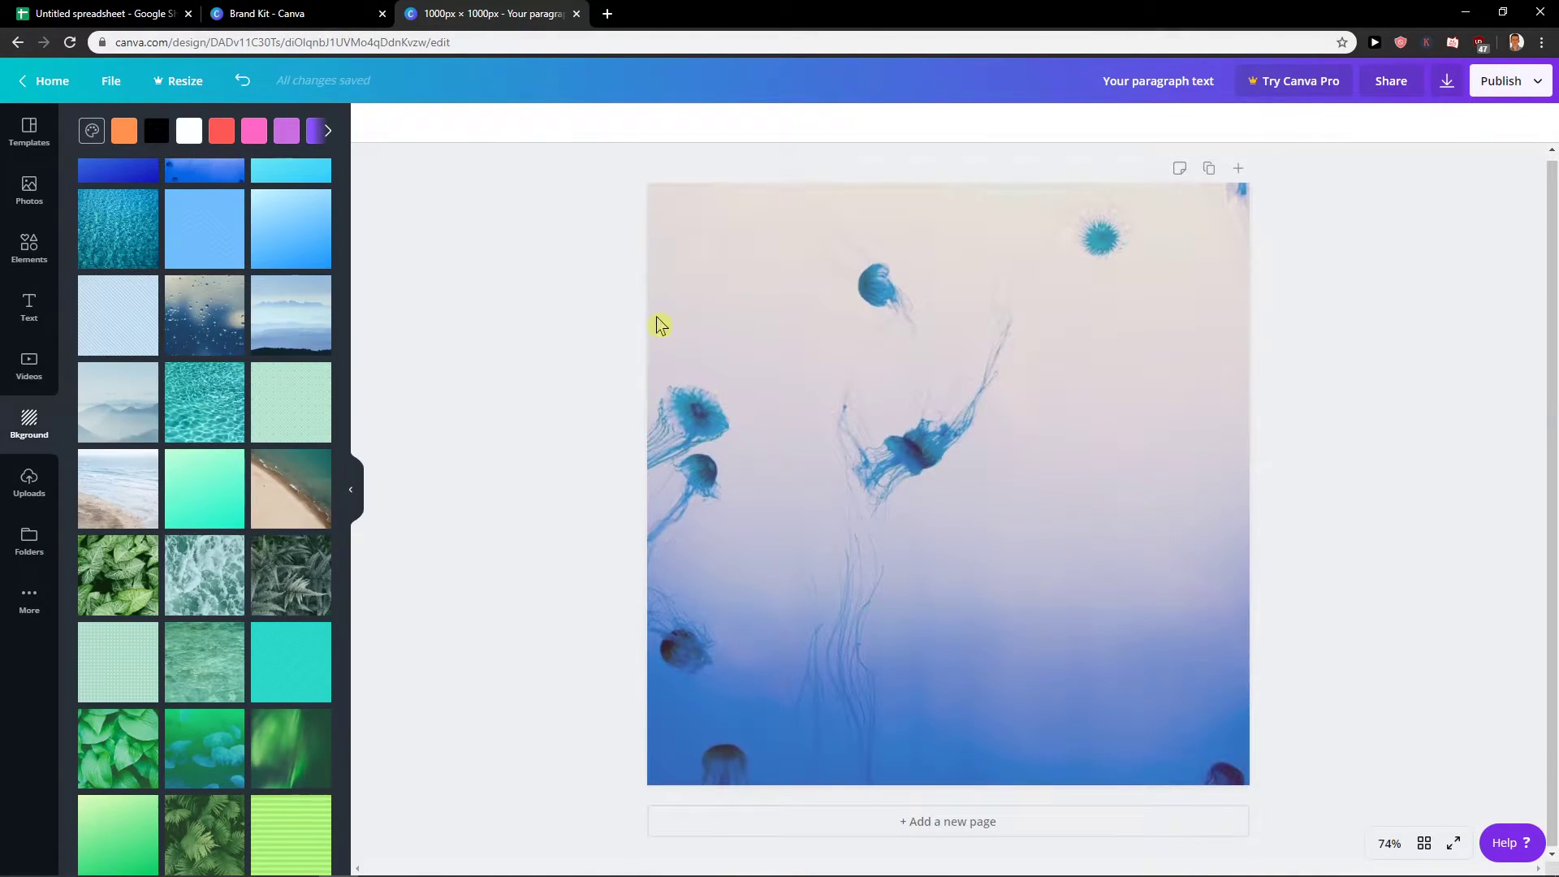
click(660, 325)
click(103, 78)
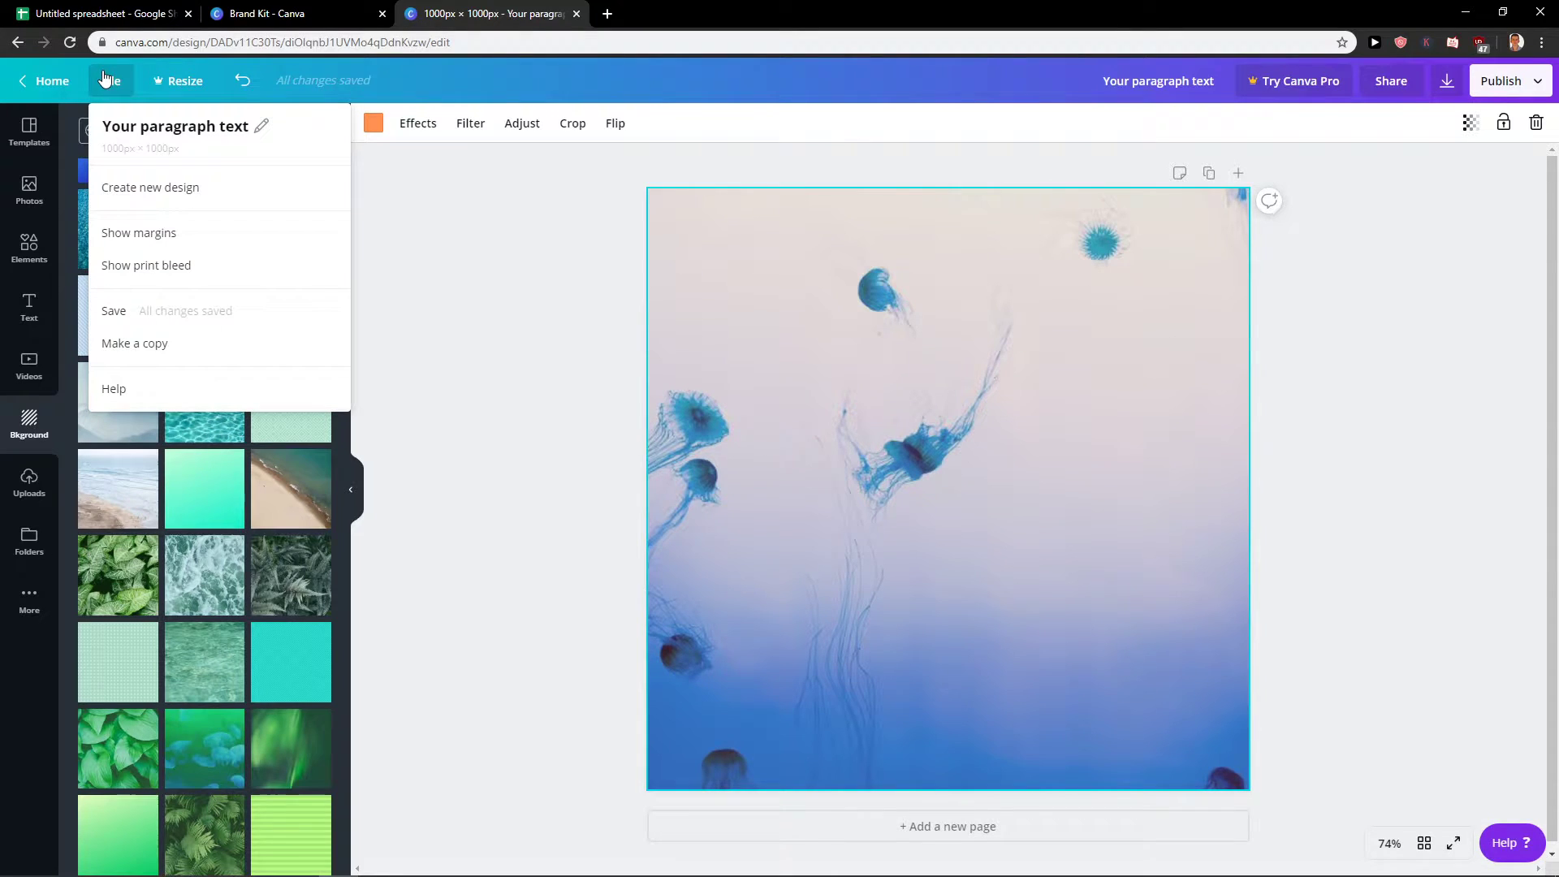
click(218, 350)
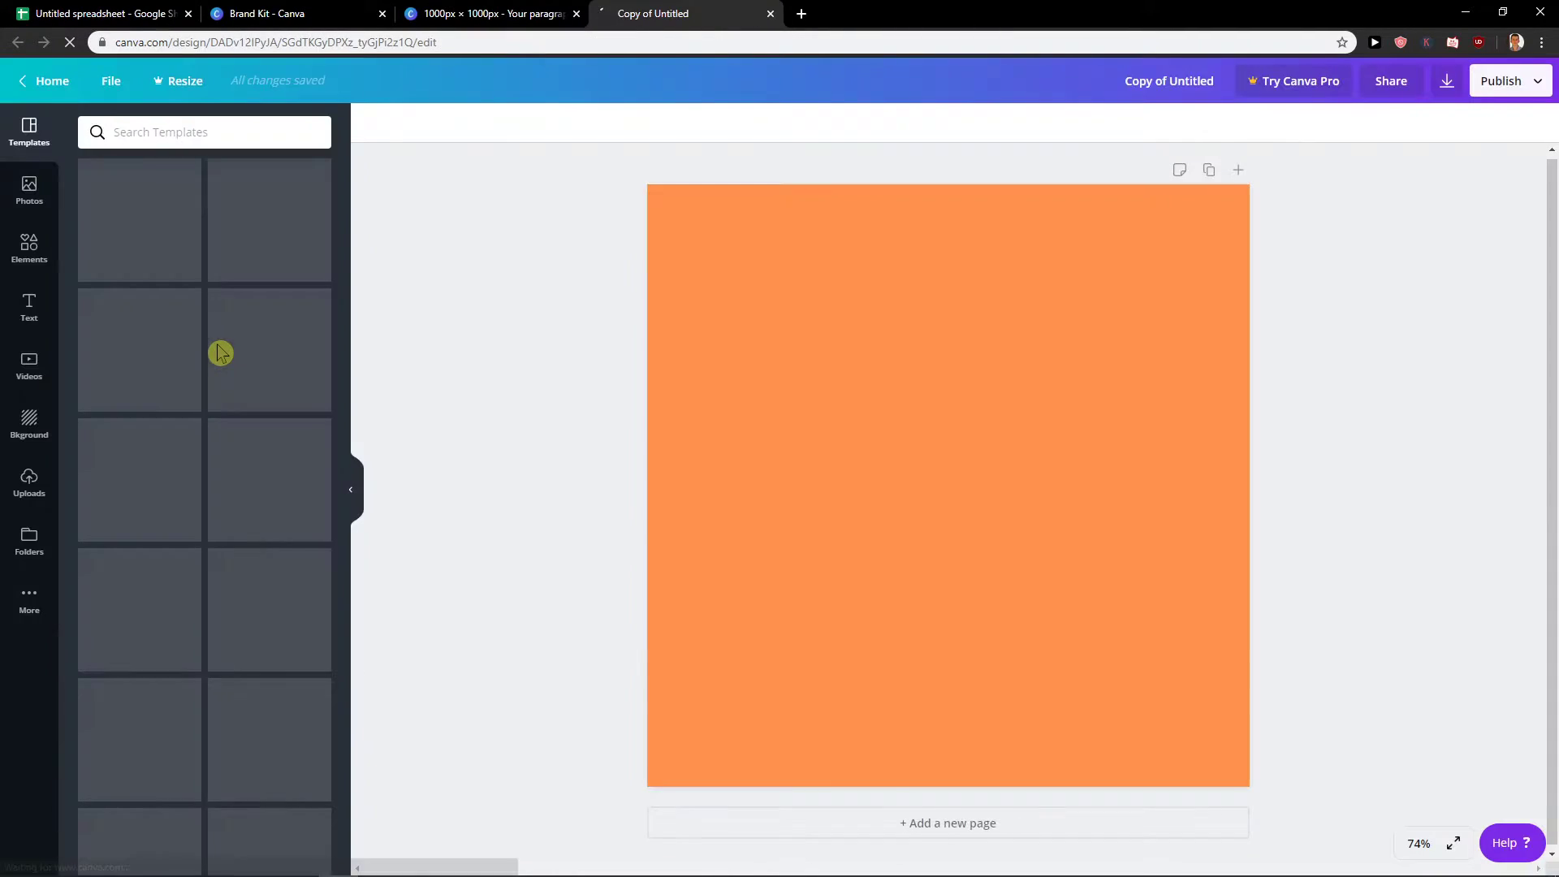
- Compare the original 1000px × 1000px design tab with the Copy of Untitled tab
click(561, 14)
key(ctrl+Tab)
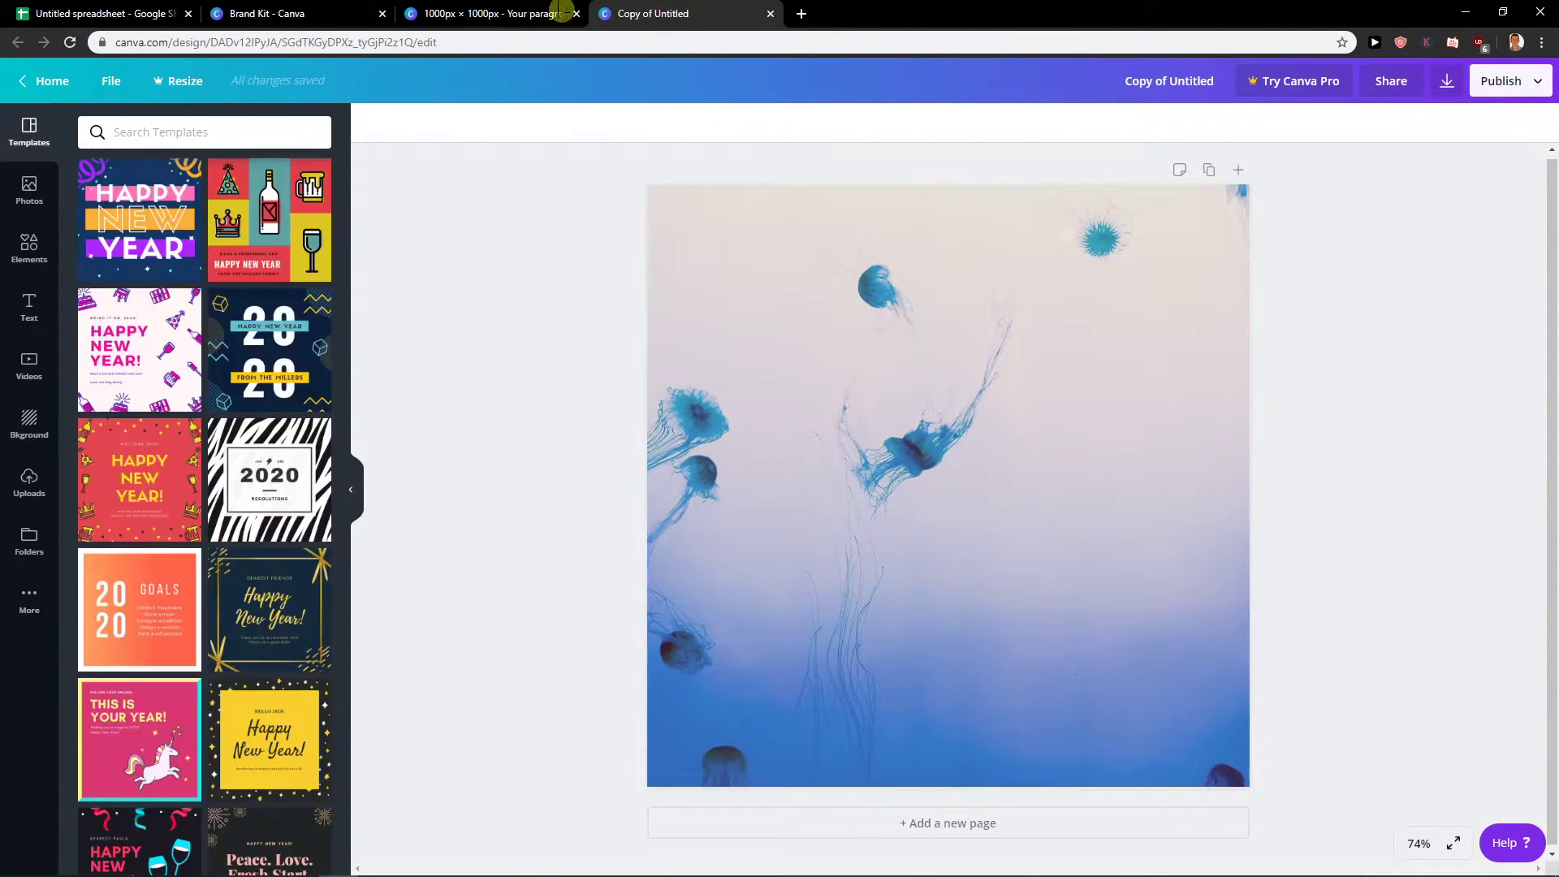
click(560, 13)
key(ctrl+Tab)
key(ctrl+shift+Tab)
click(687, 10)
- Show the More apps list, including Pexels, Pixabay, Instagram, YouTube, GIPHY and Dropbox
click(30, 599)
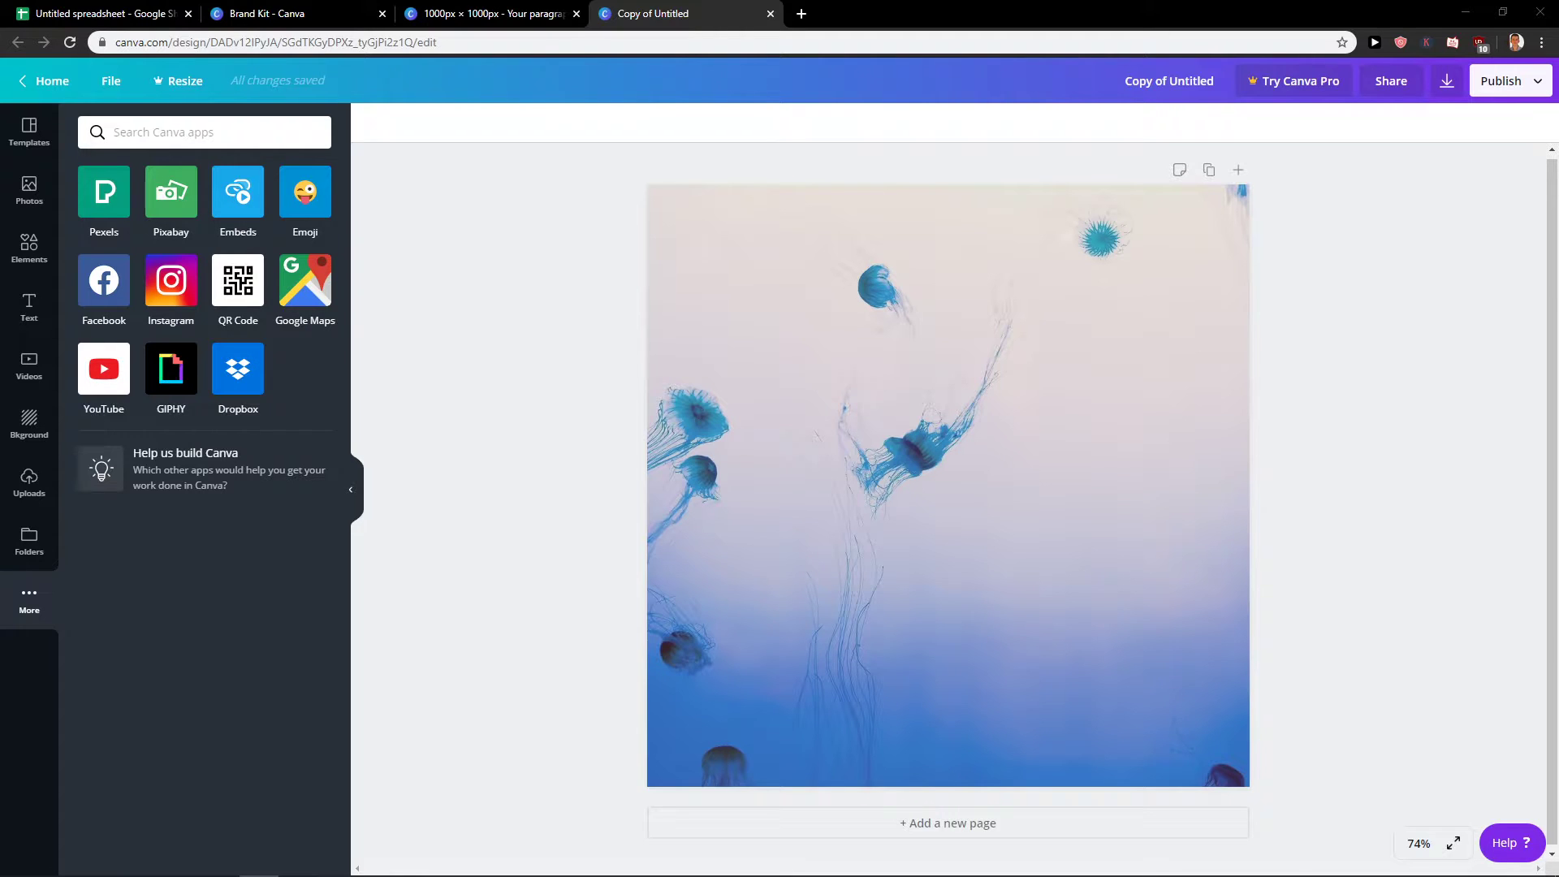
- Go from the Brand Kit page through Home and Learn to Canva's Colors tools page
click(328, 10)
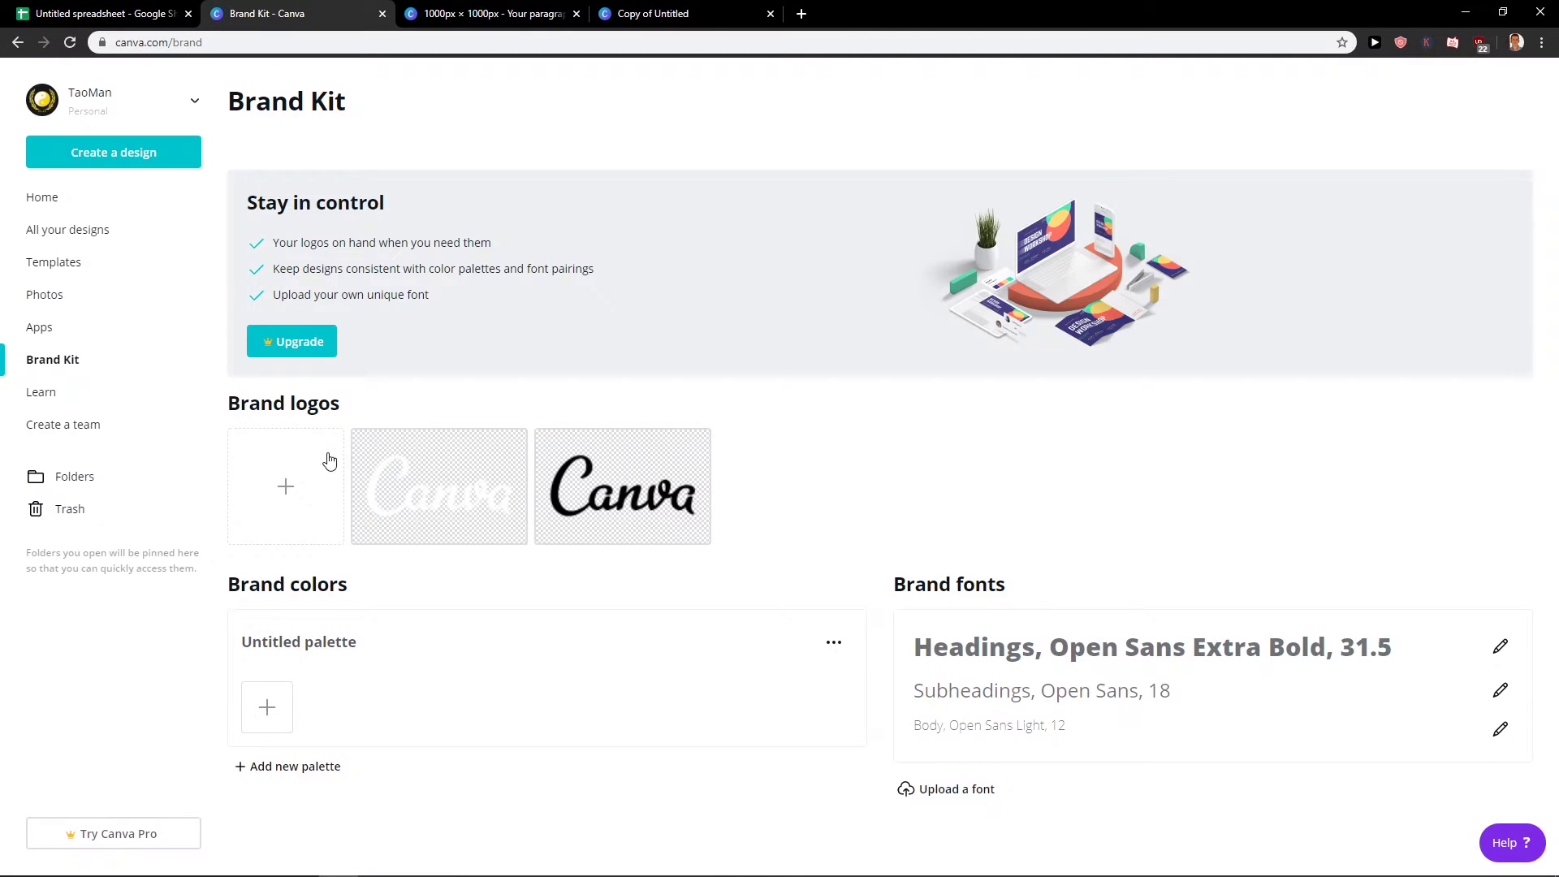
click(78, 207)
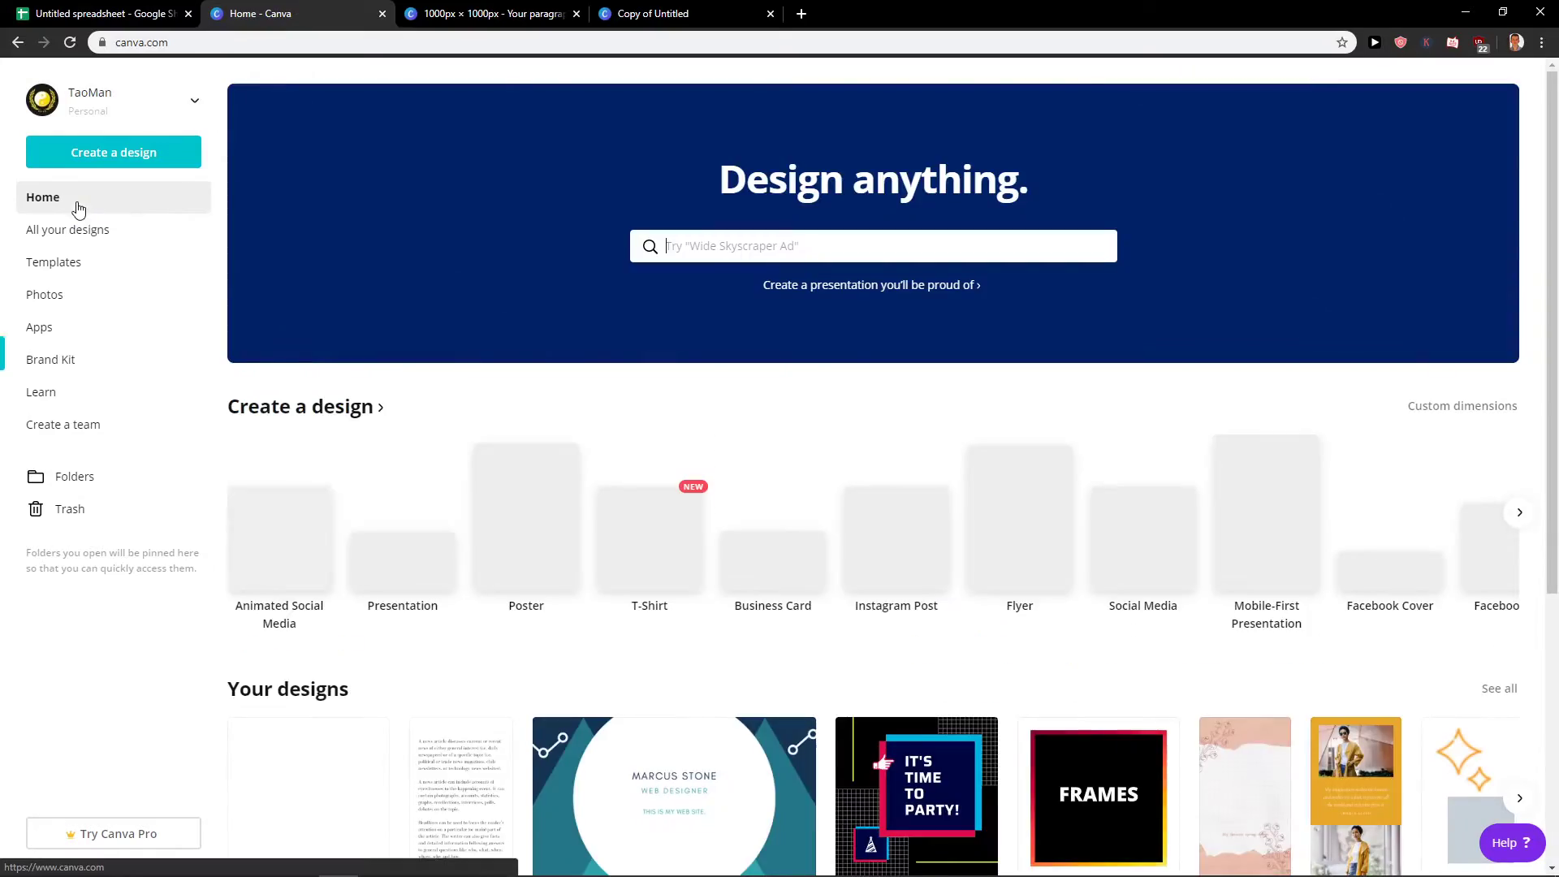
scroll(517, 605, down, 15)
scroll(518, 605, down, 20)
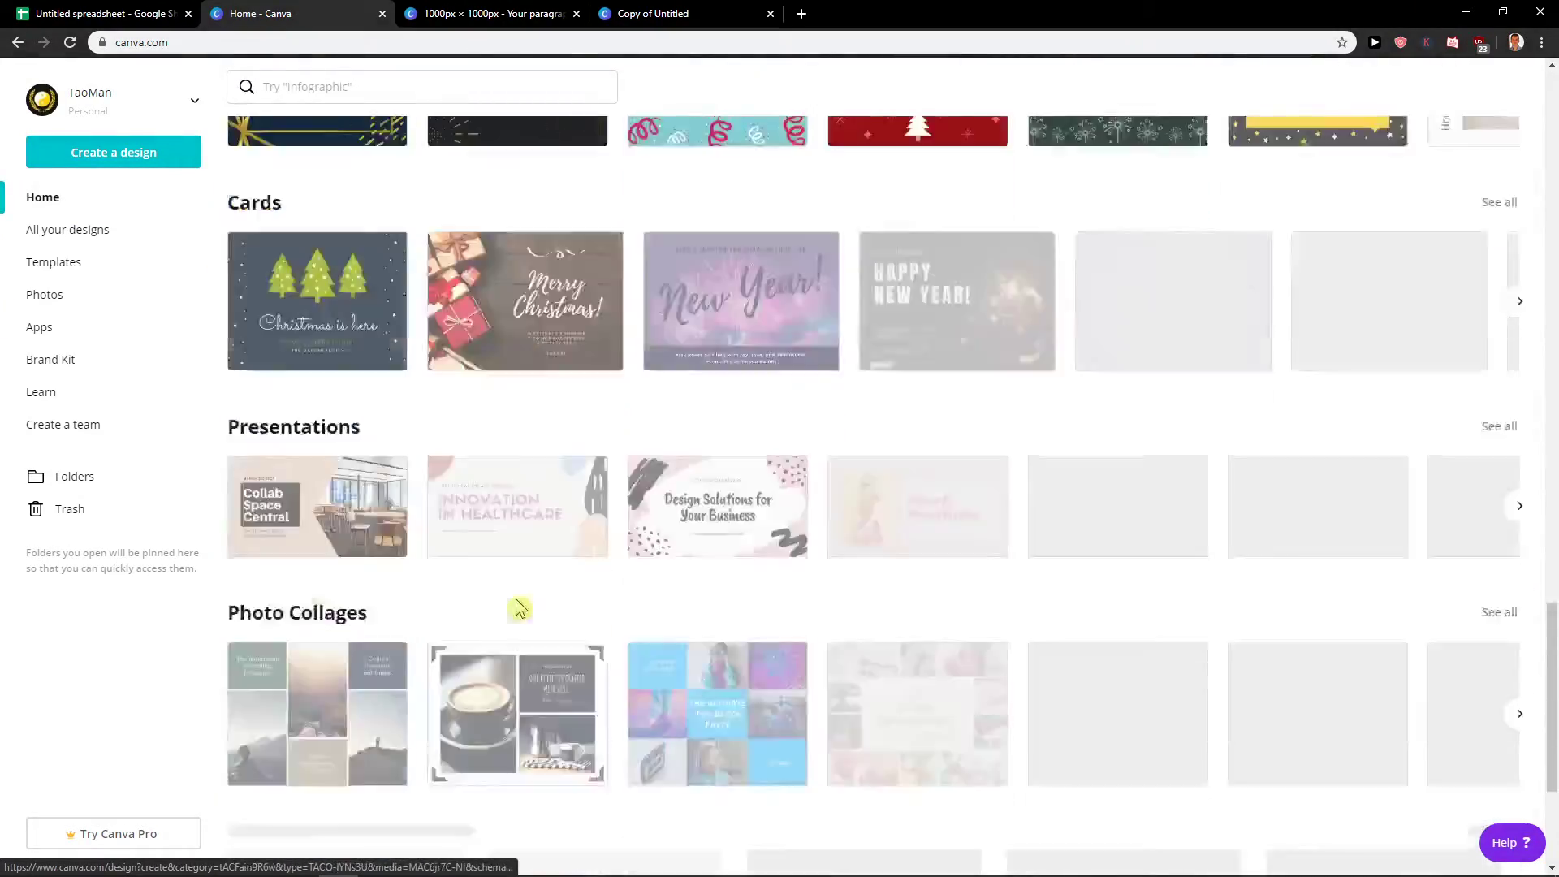
scroll(501, 614, down, 1)
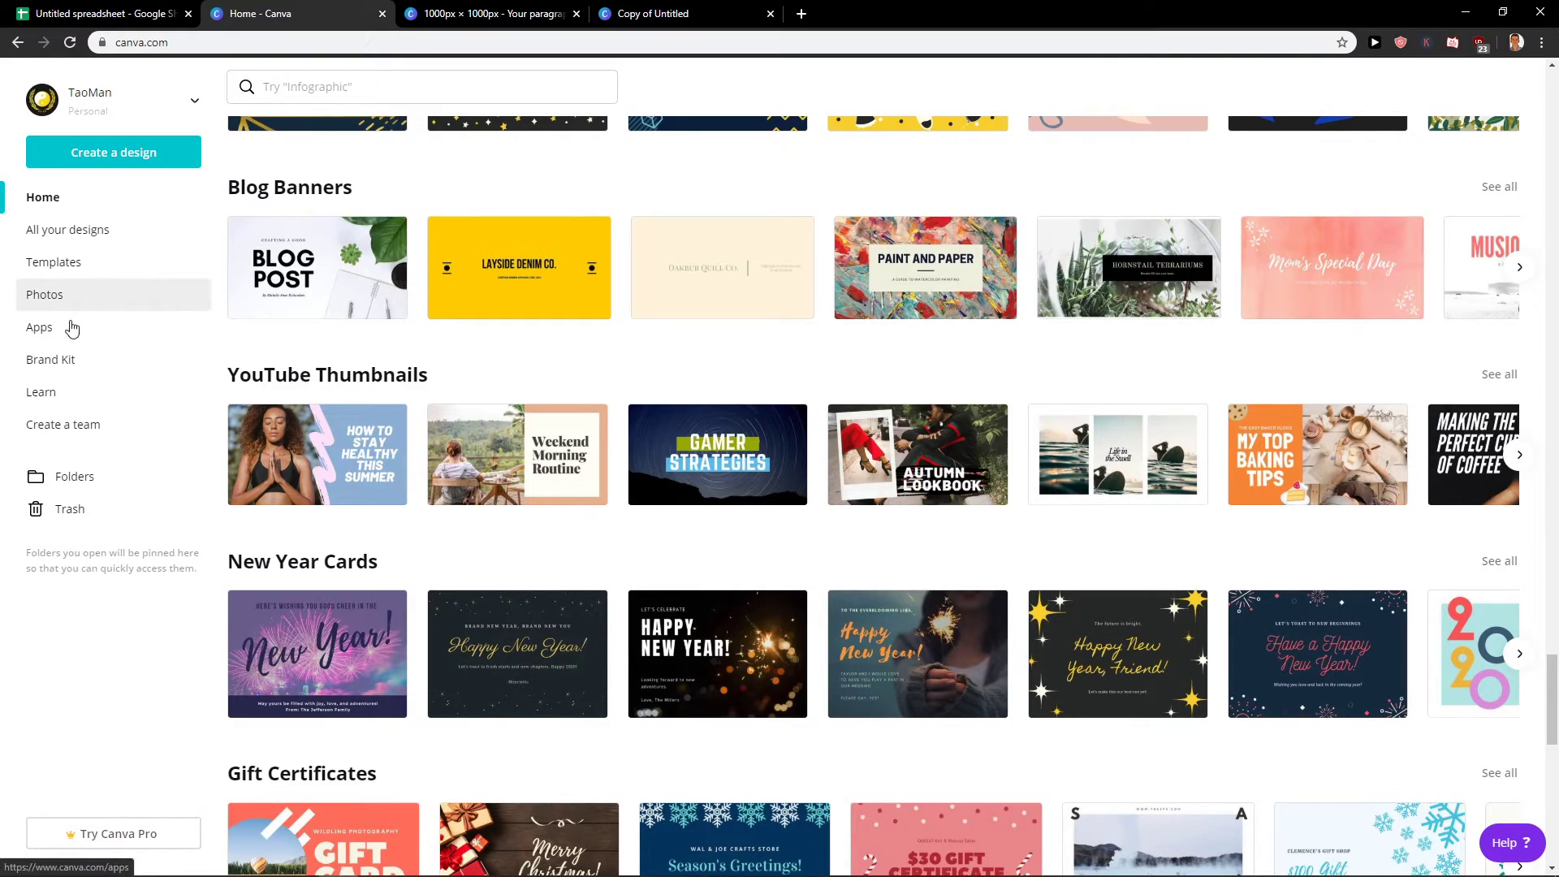
click(69, 396)
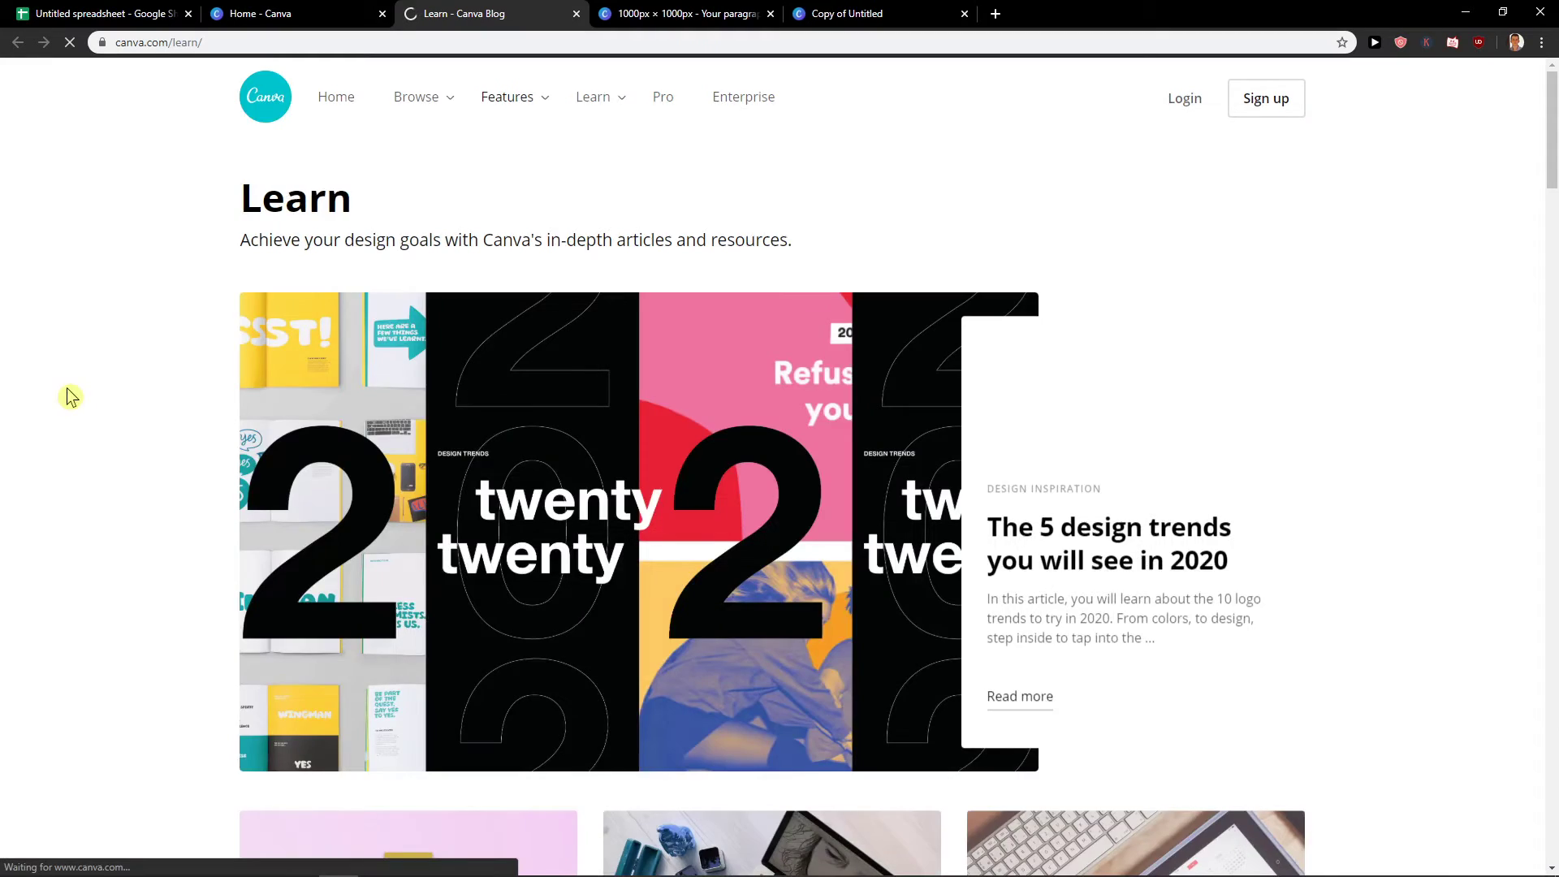
scroll(123, 478, down, 15)
scroll(124, 690, down, 10)
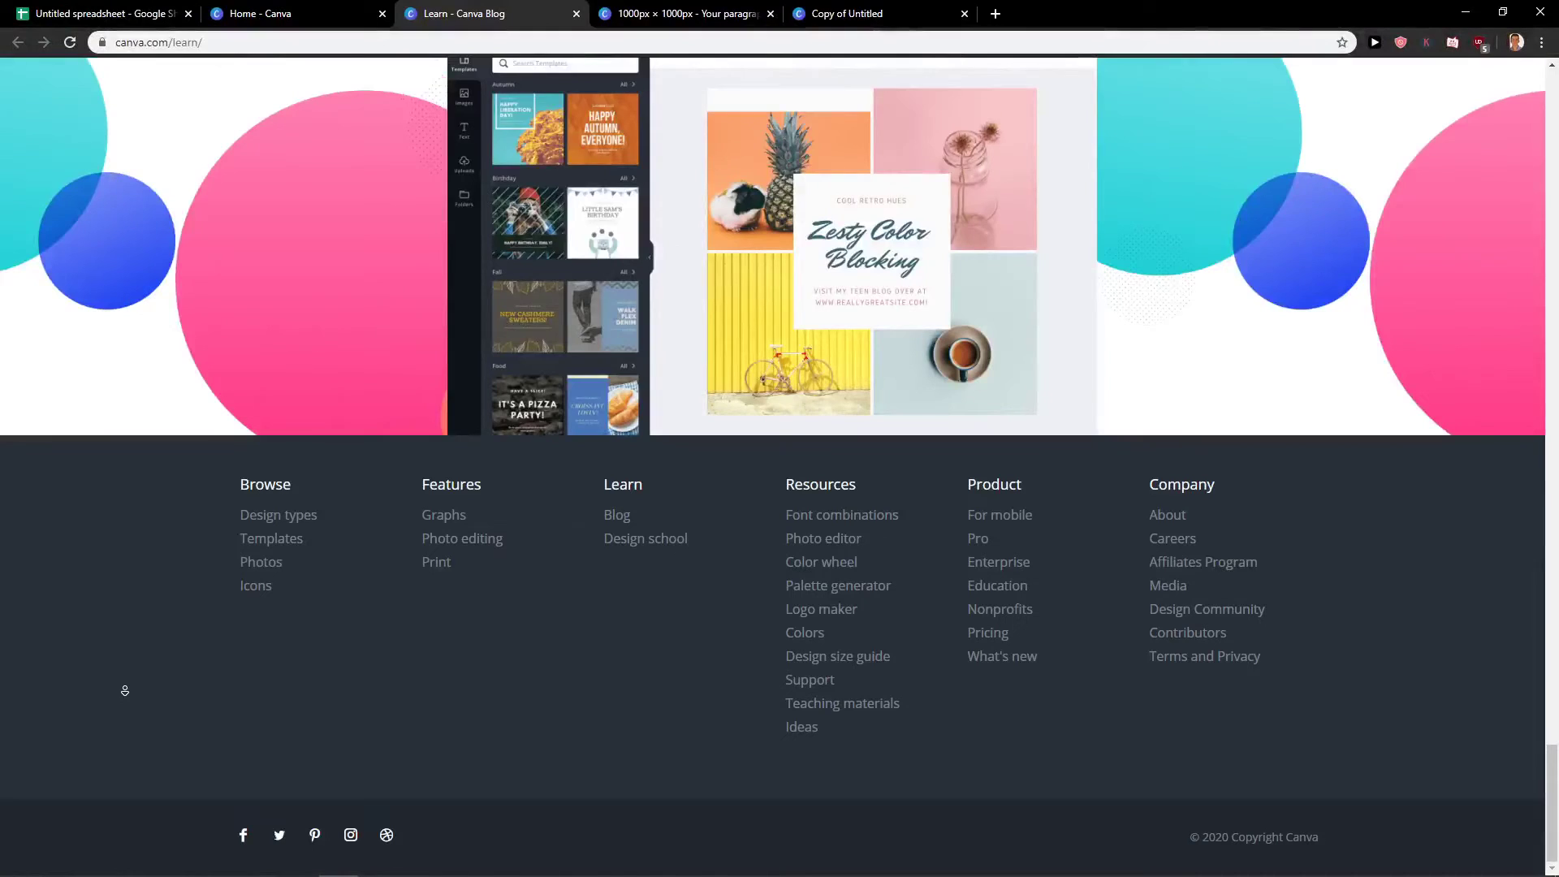
click(822, 642)
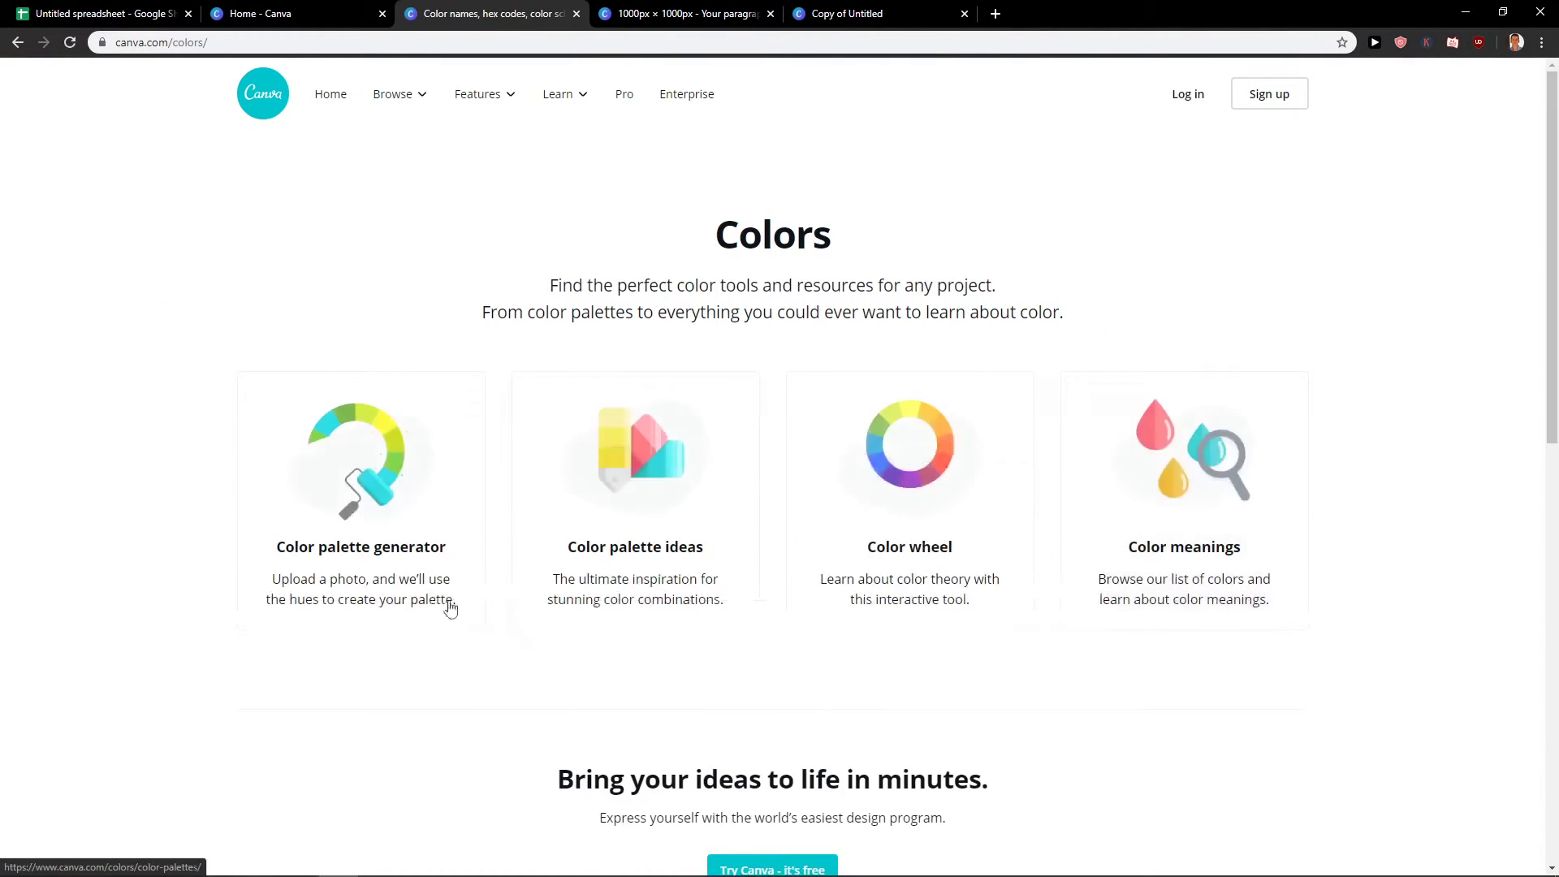
- Open the Color palette generator, Color palette ideas and Color wheel in new tabs
scroll(216, 609, down, 1)
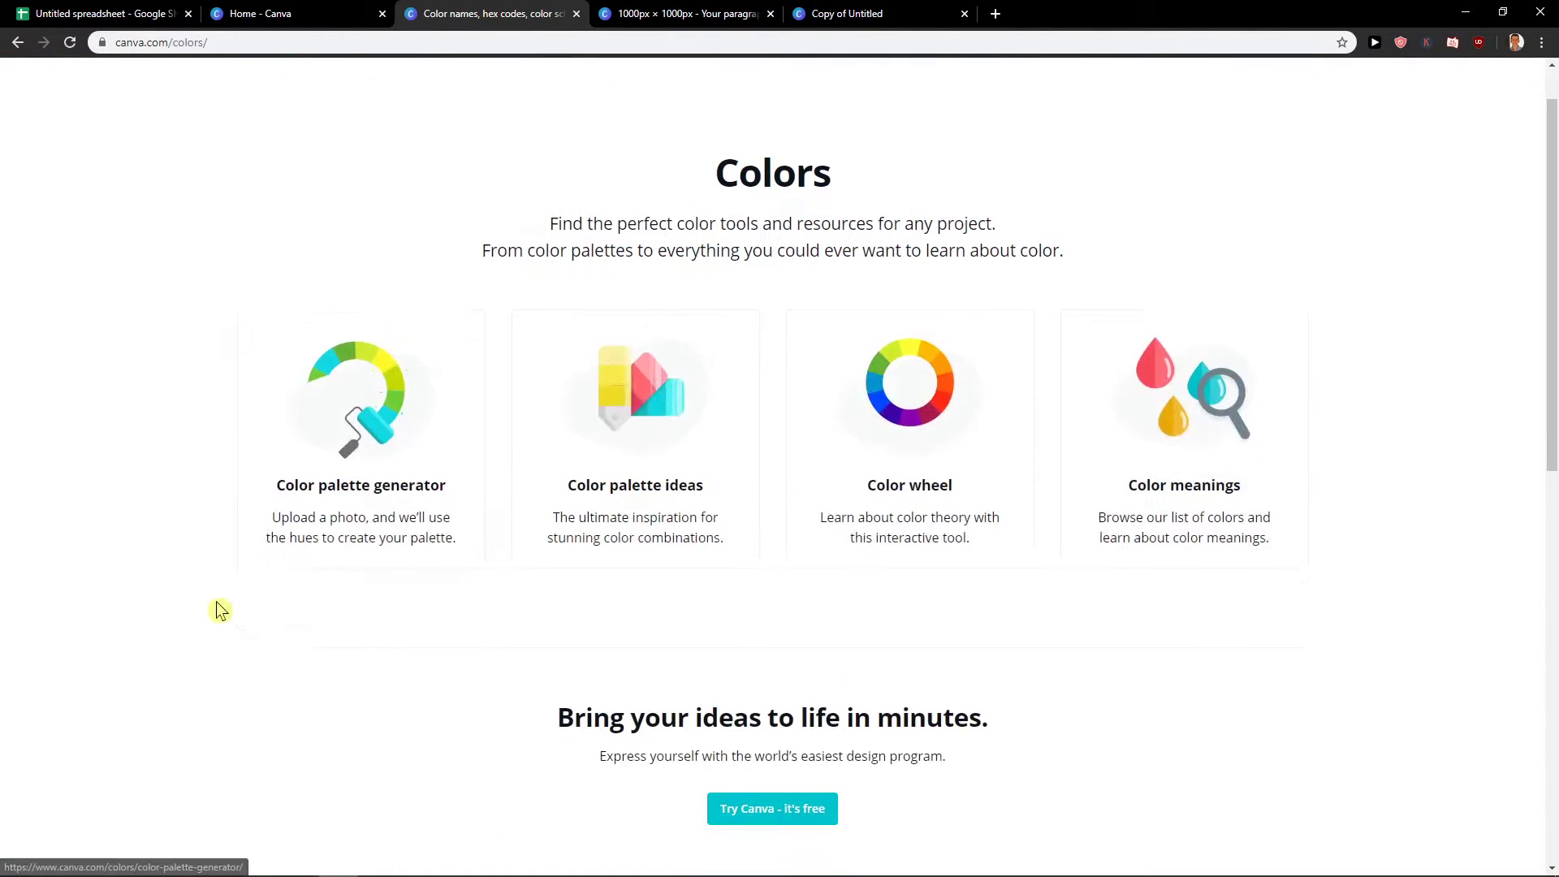
ctrl+click(374, 487)
ctrl+click(676, 536)
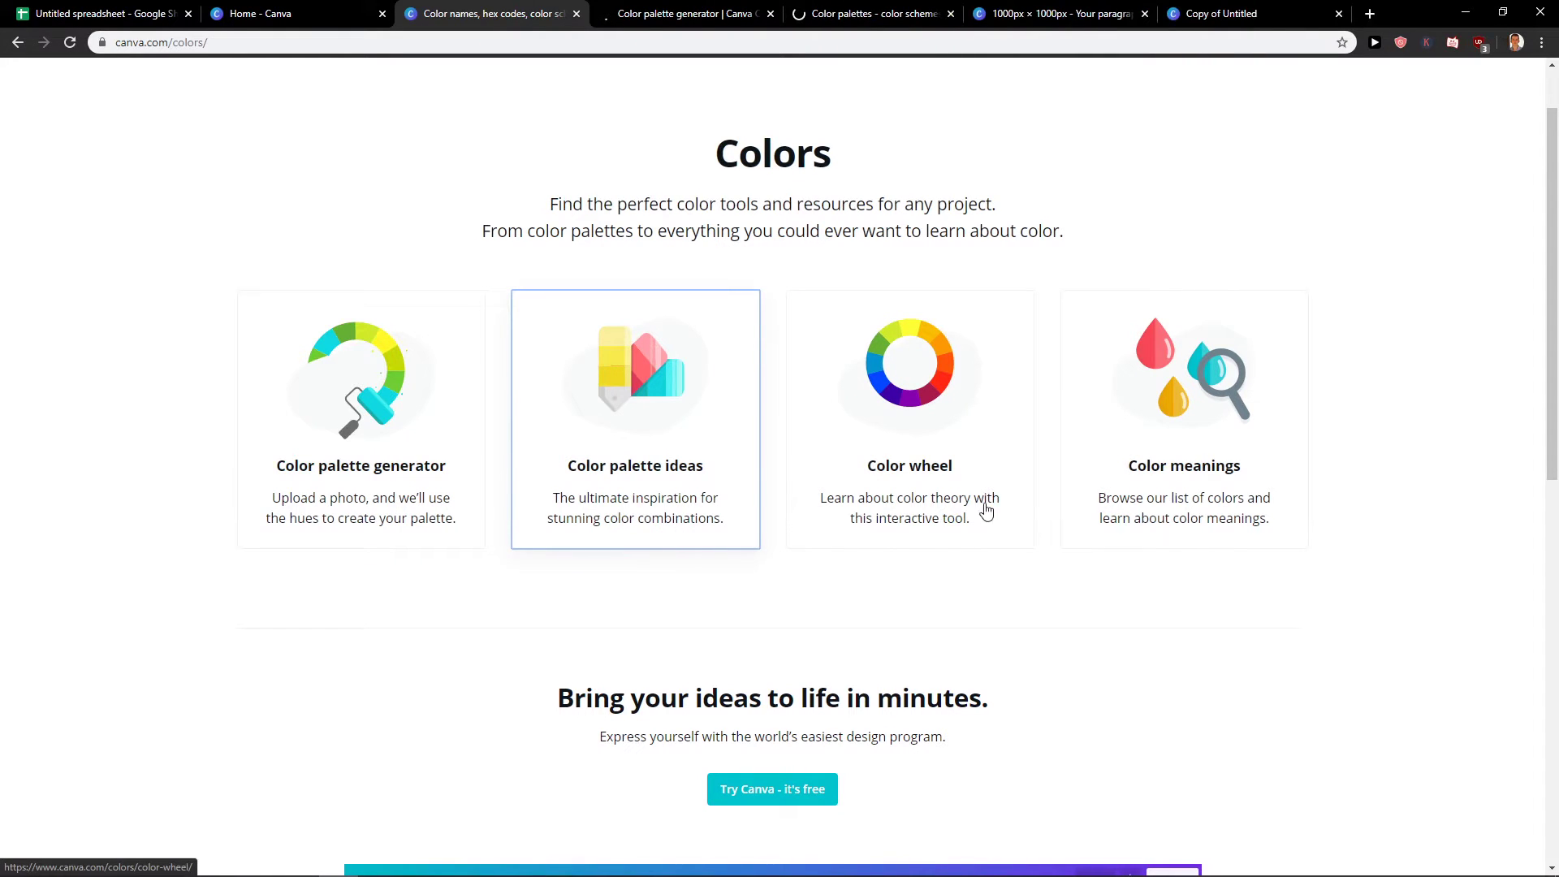
ctrl+click(971, 454)
- Upload the HOW TO ADD TABLE image and review its five colours, Dark Turquoise to Dark Orchid
click(601, 11)
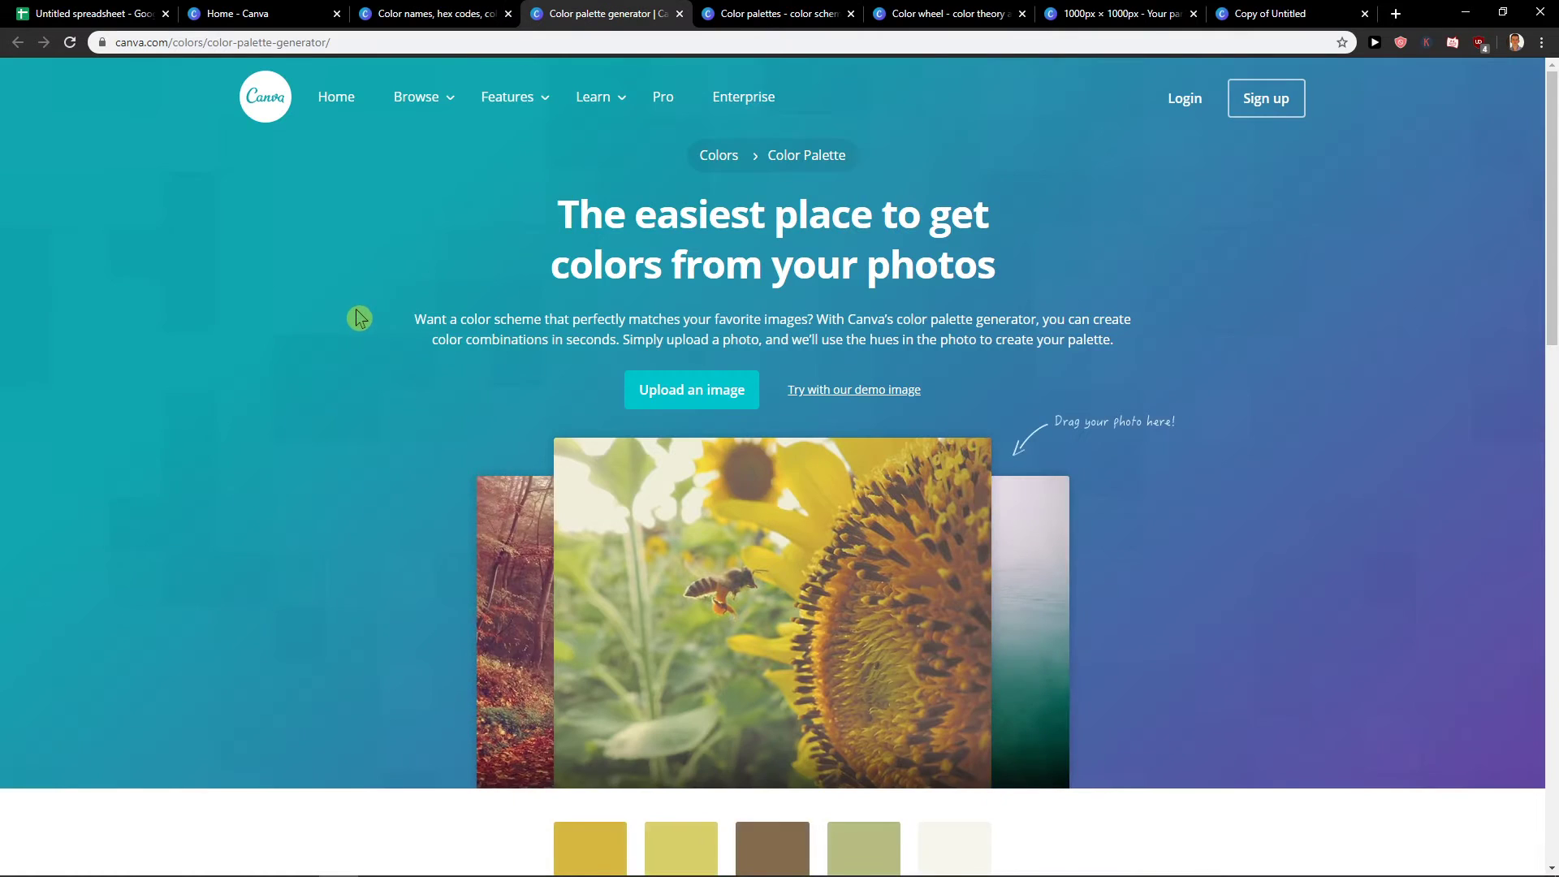
scroll(358, 320, down, 3)
scroll(358, 320, up, 3)
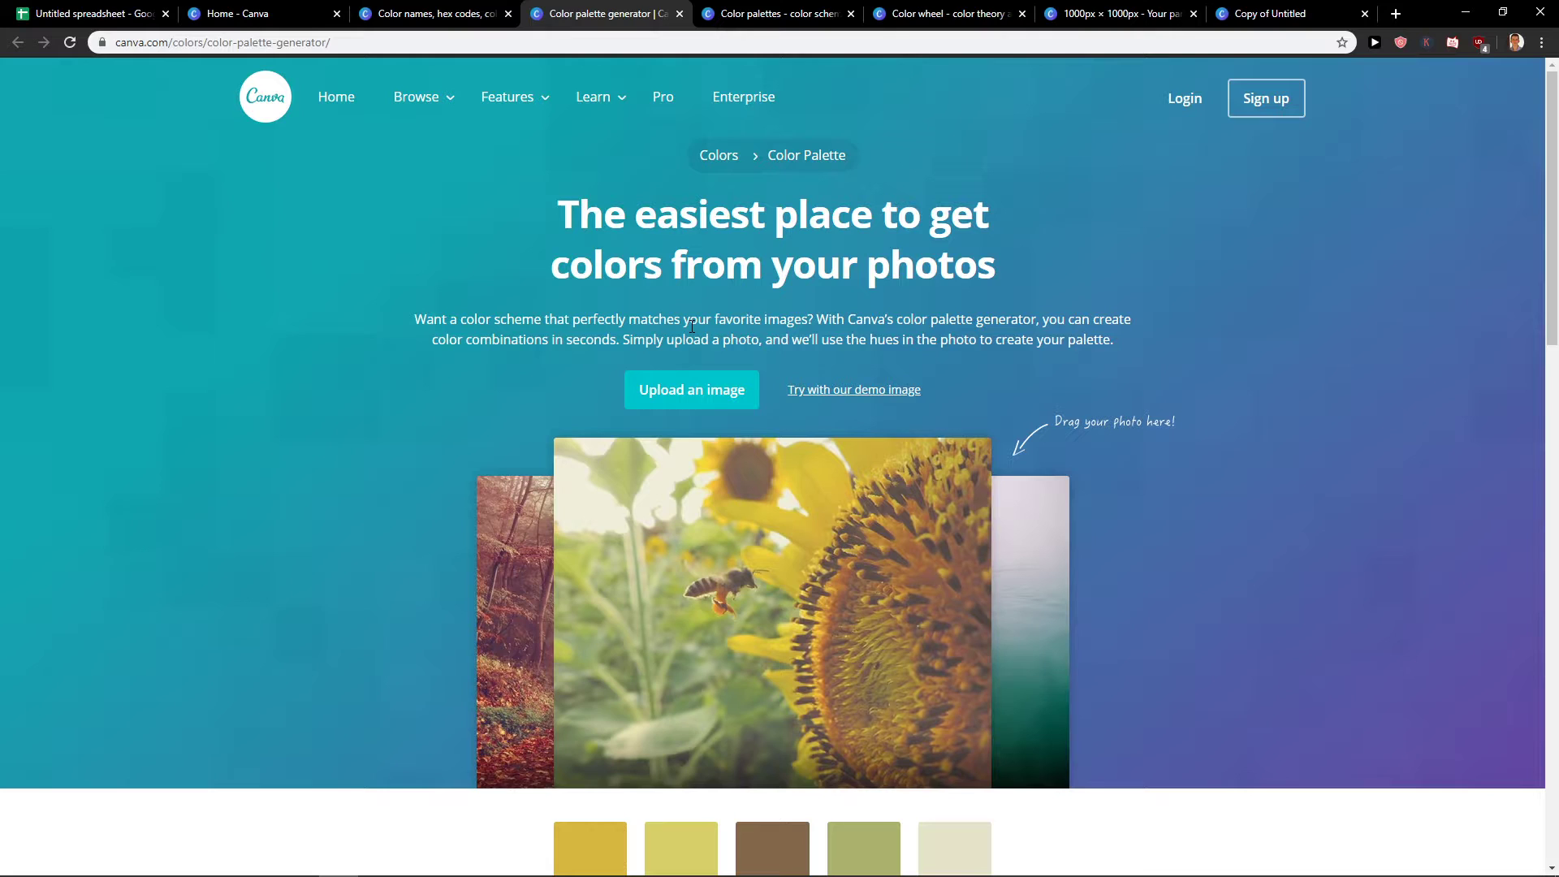
scroll(662, 342, down, 5)
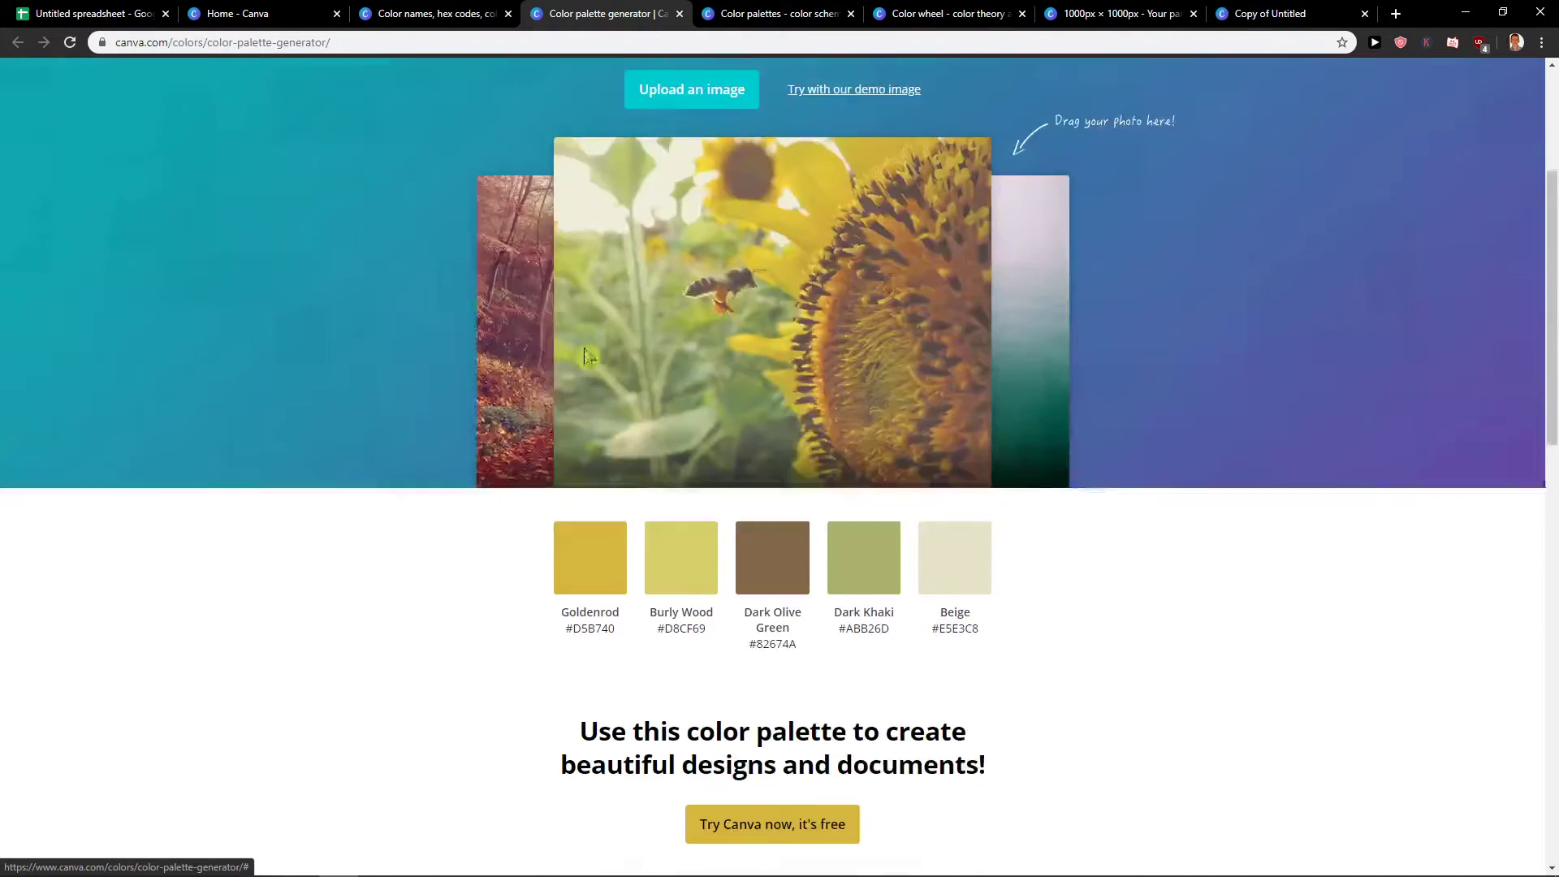
scroll(365, 470, down, 2)
scroll(615, 542, down, 1)
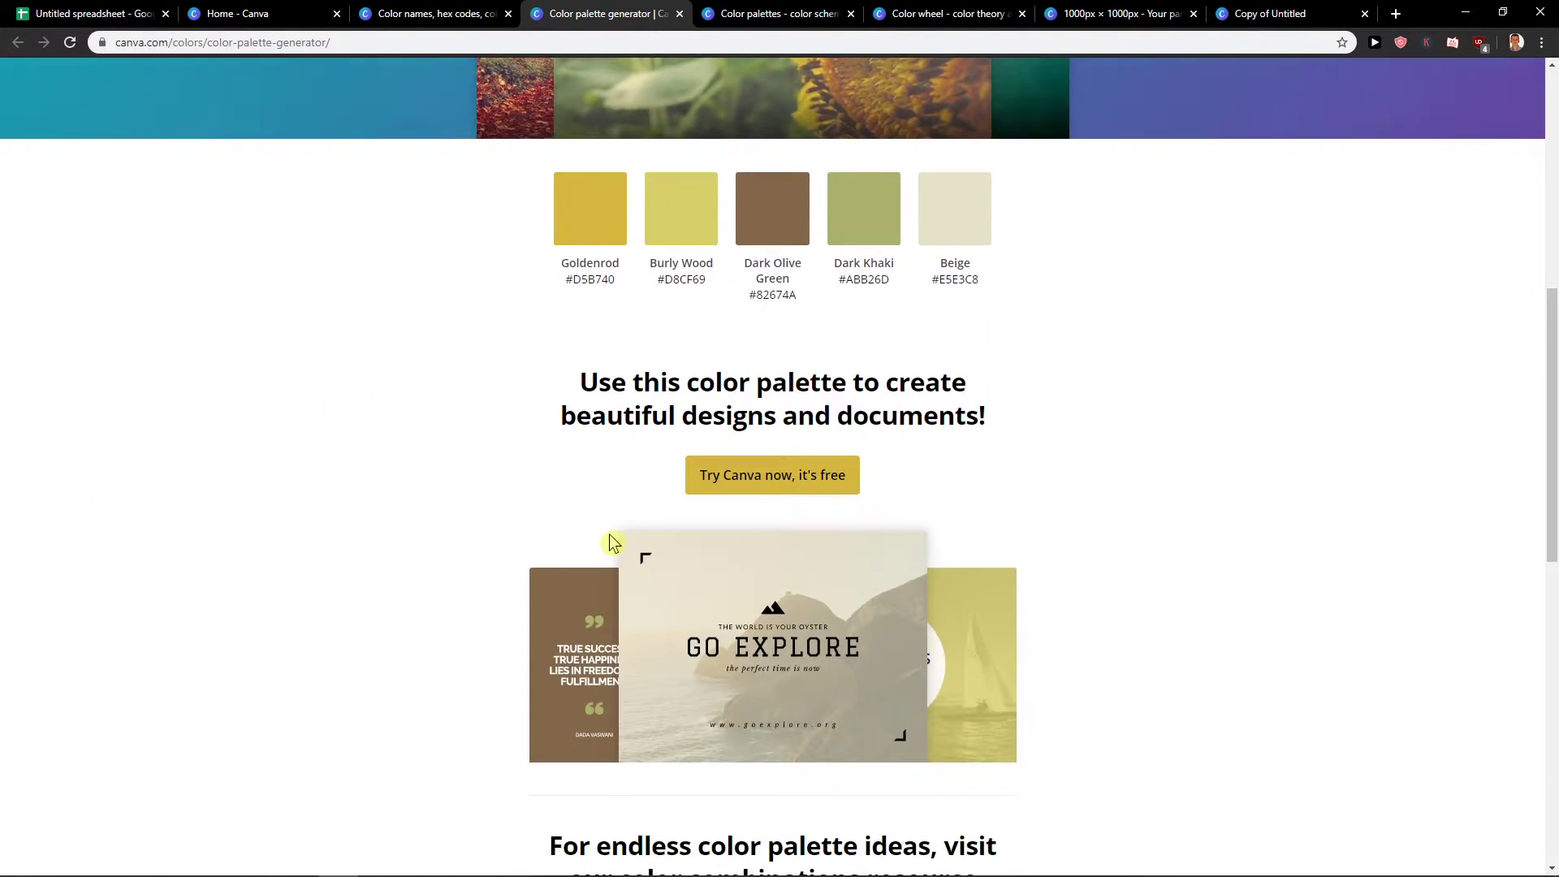
scroll(655, 382, up, 7)
click(700, 319)
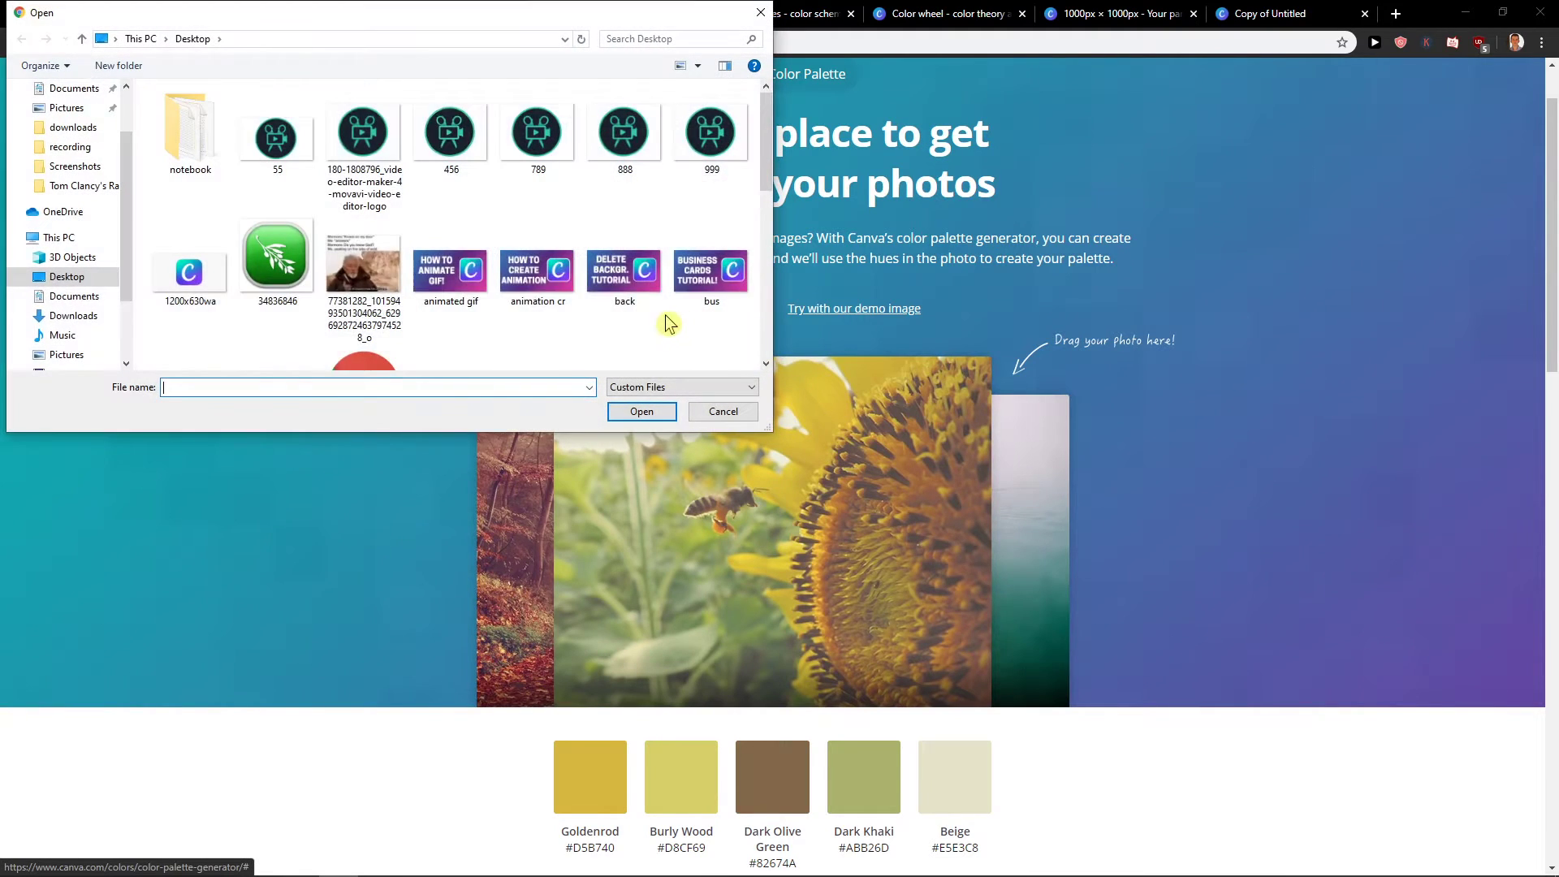
scroll(662, 321, down, 4)
scroll(662, 323, down, 2)
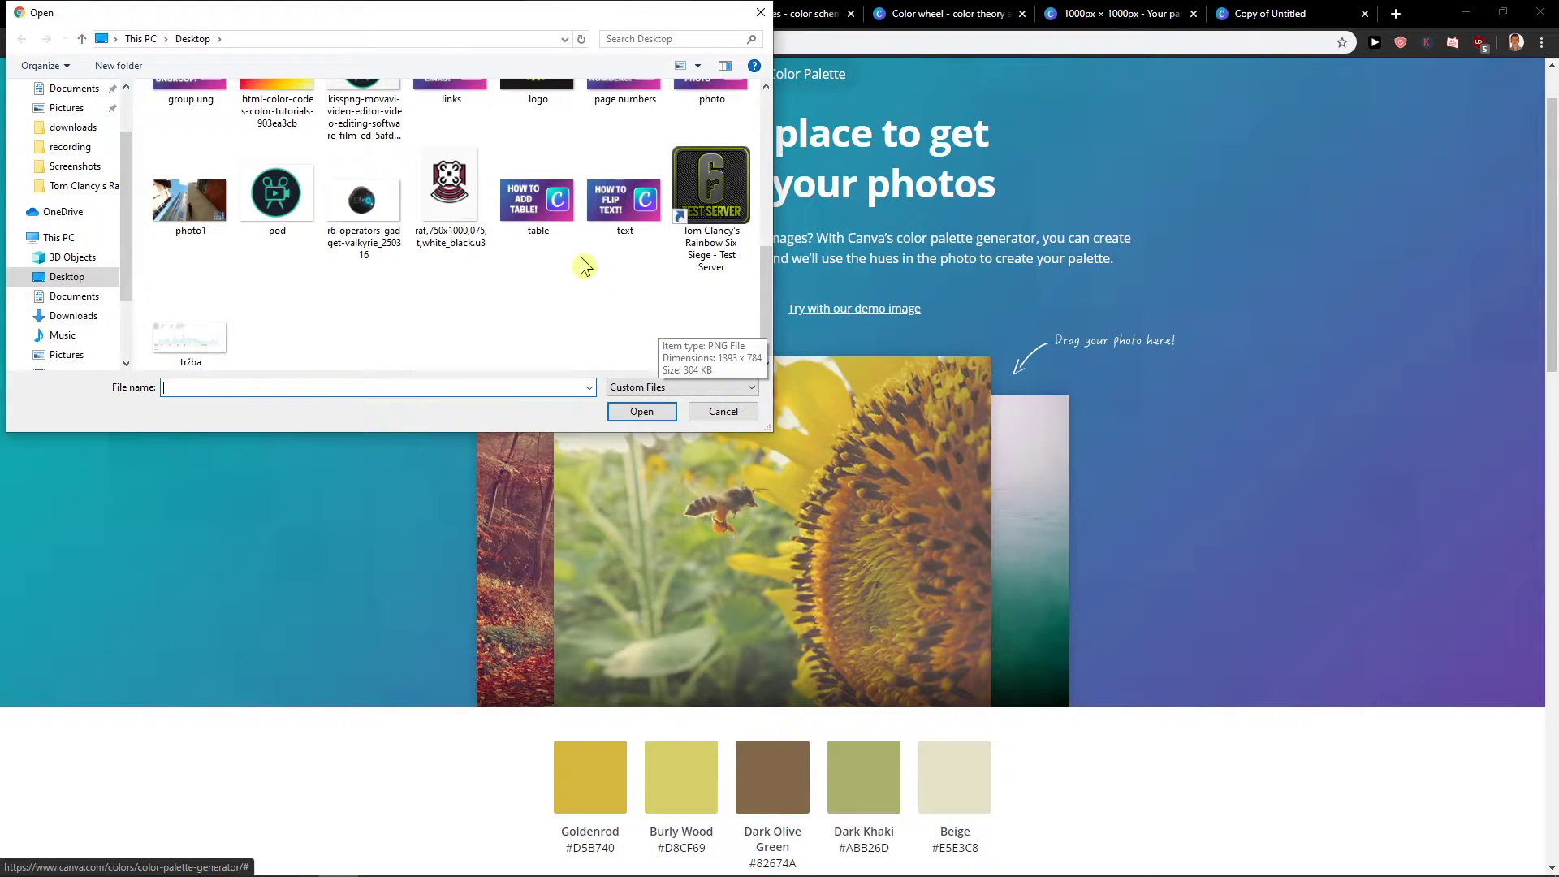
double_click(539, 199)
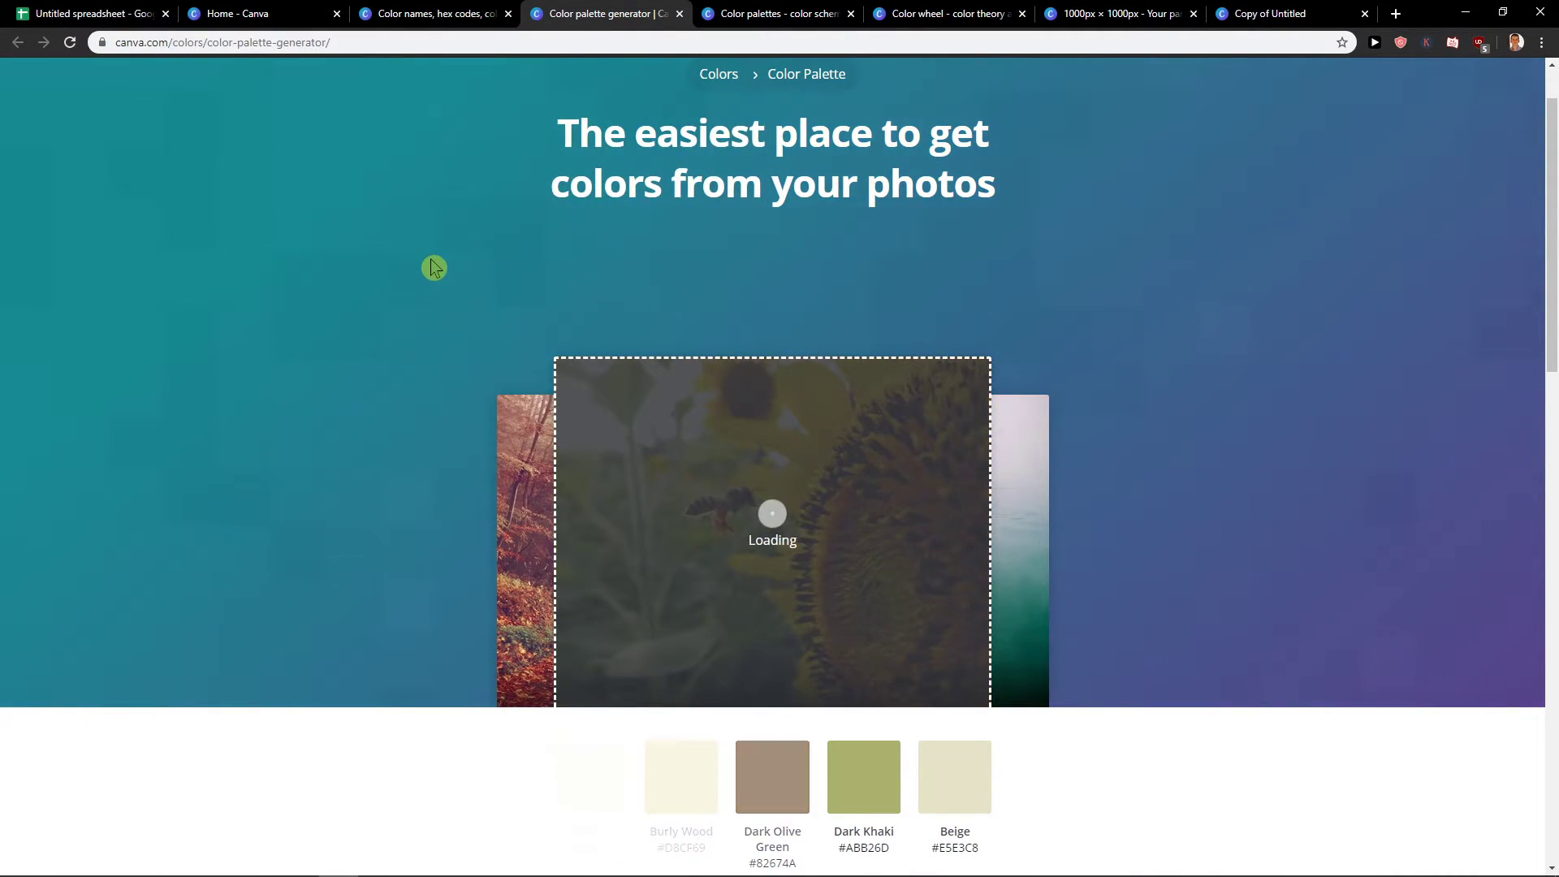
scroll(433, 268, down, 1)
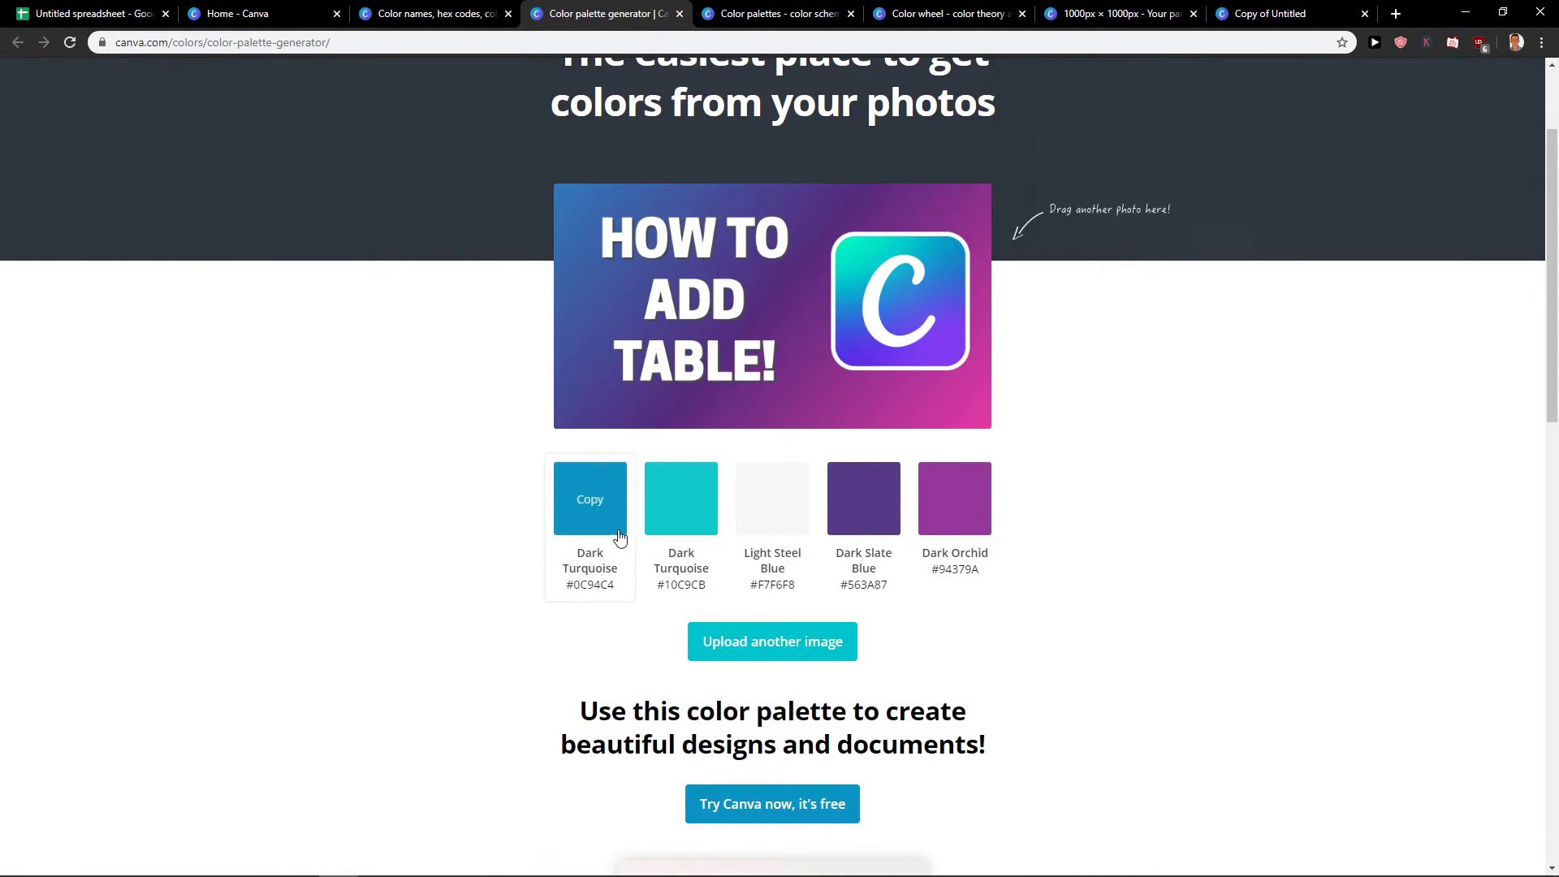
scroll(619, 573, up, 2)
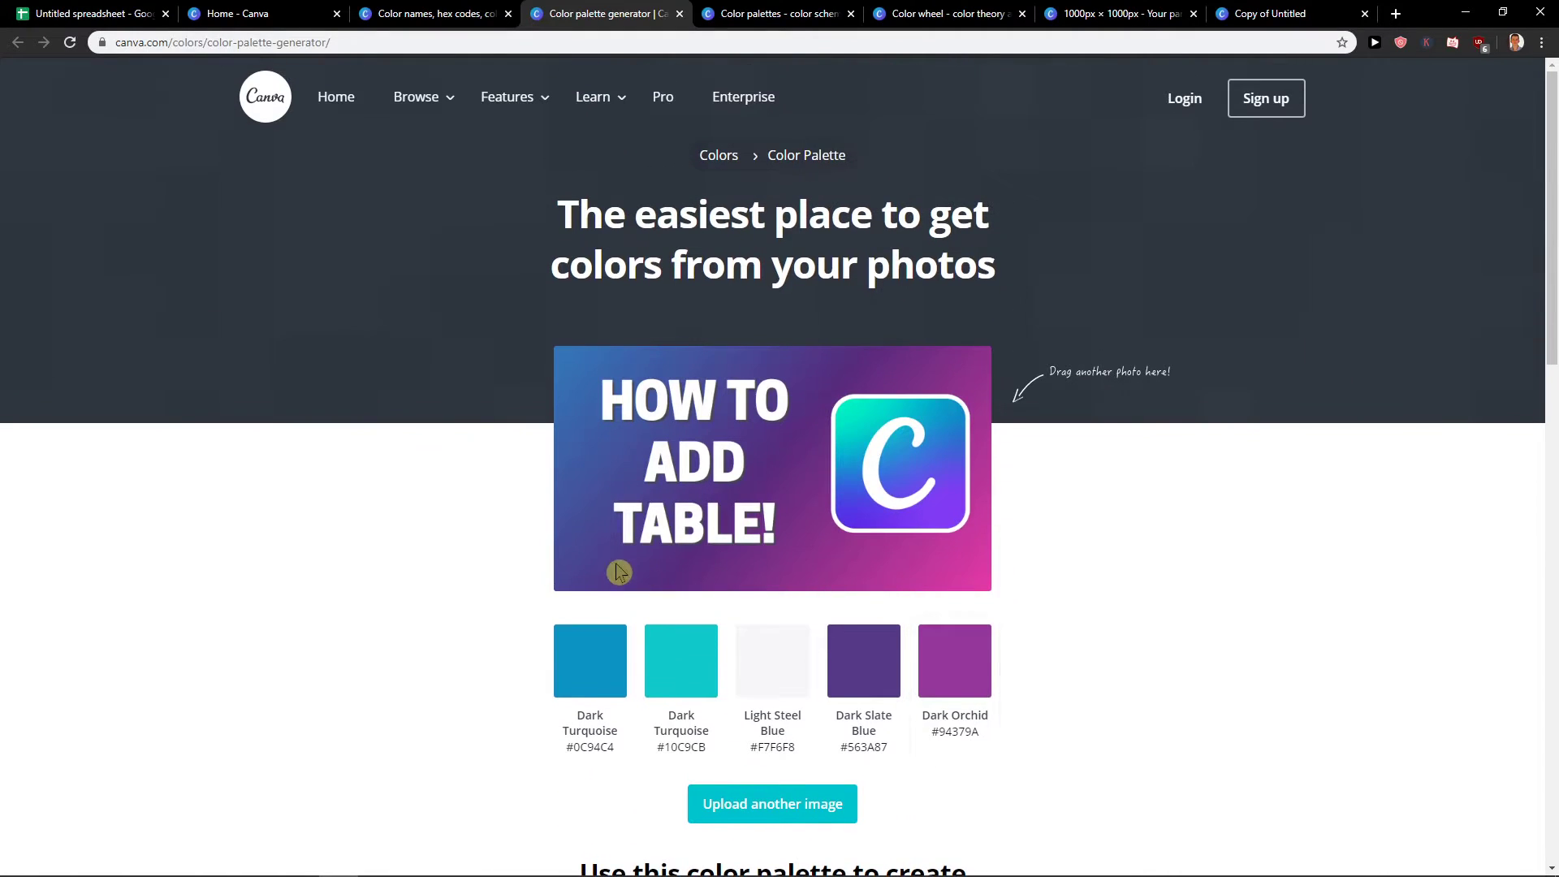
- Browse the ready-made Color palettes page and open the Wild Orchid combination
click(770, 14)
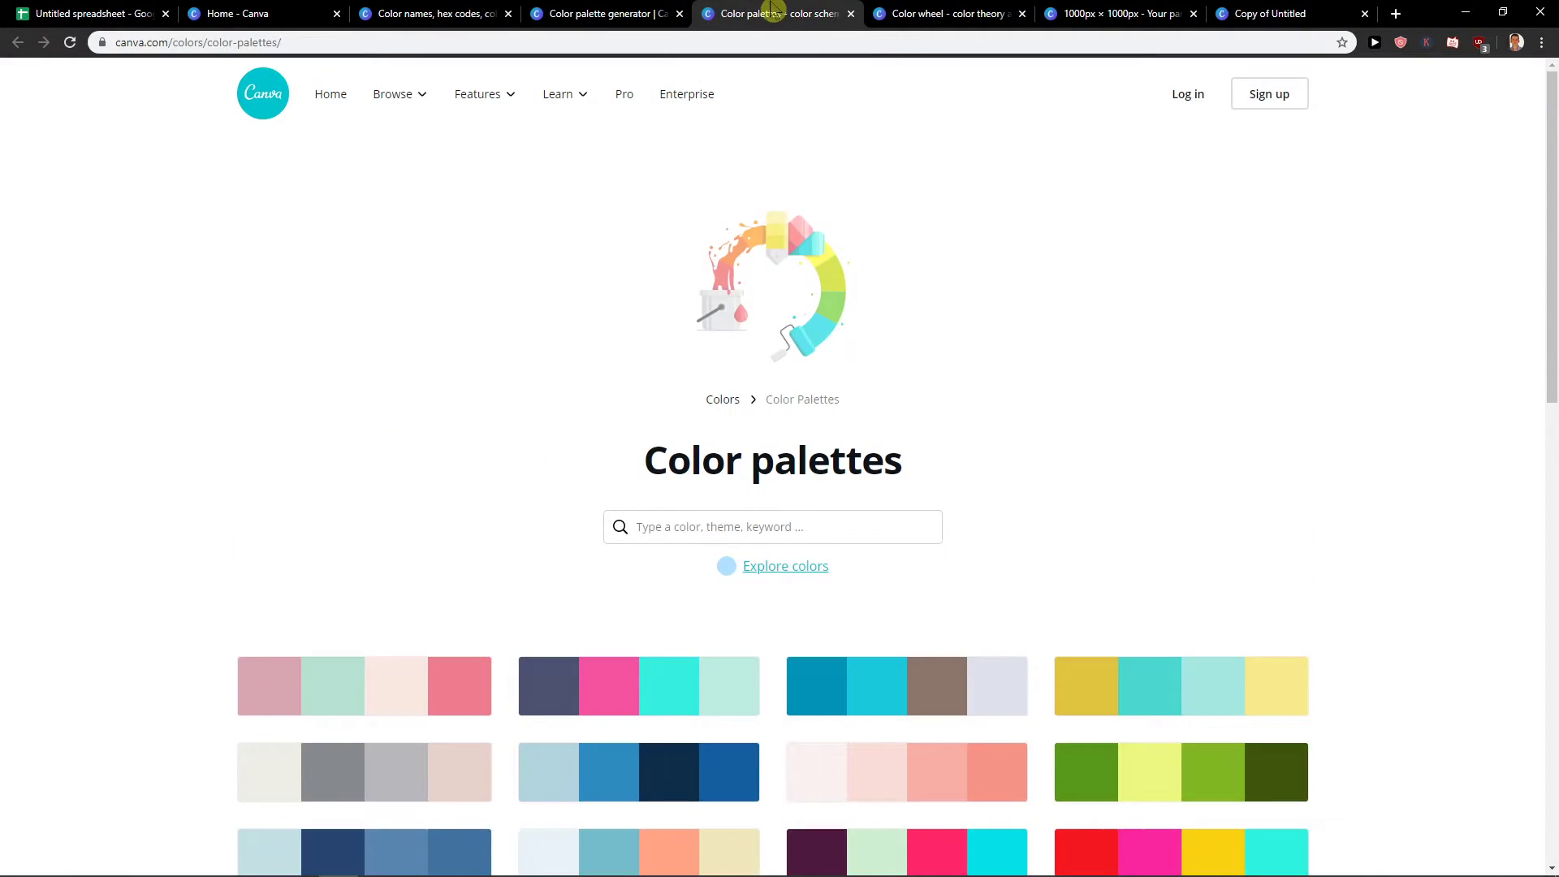
click(616, 14)
click(837, 14)
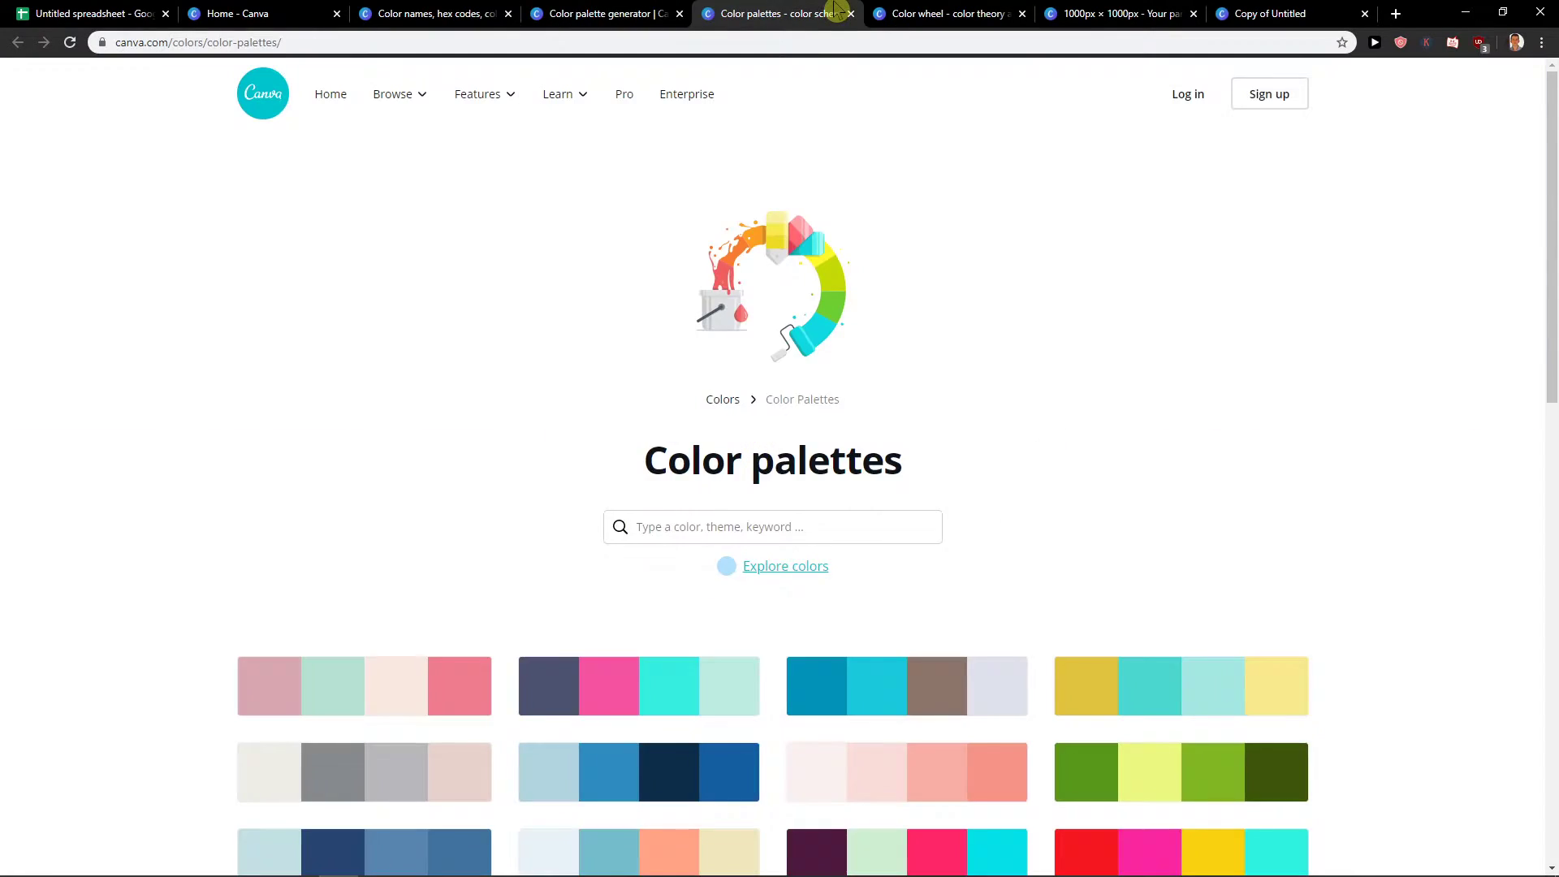
scroll(651, 491, down, 3)
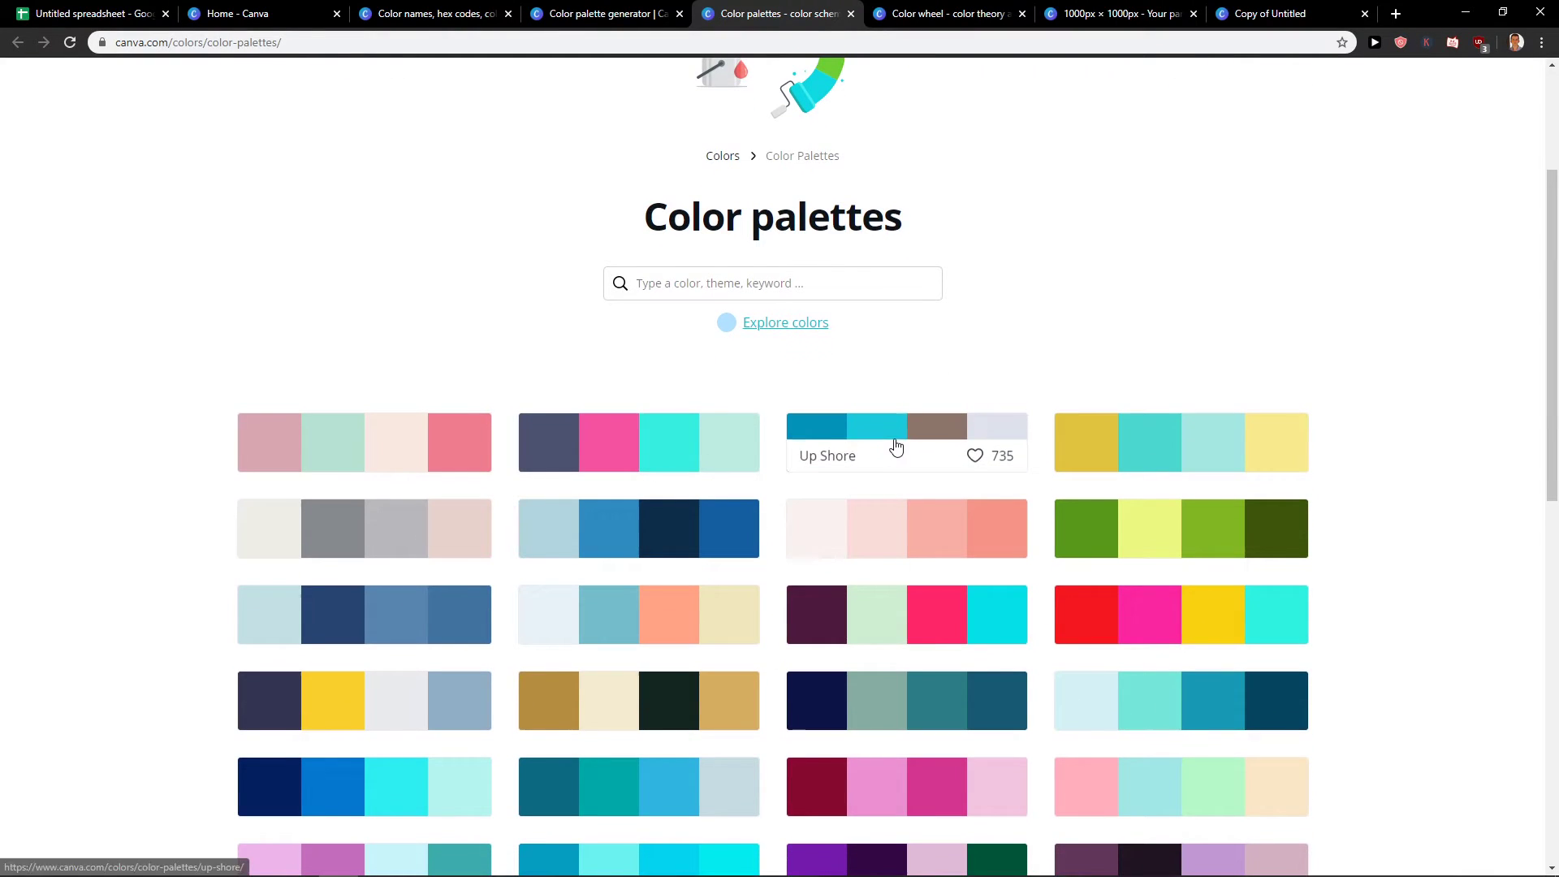
scroll(855, 473, down, 2)
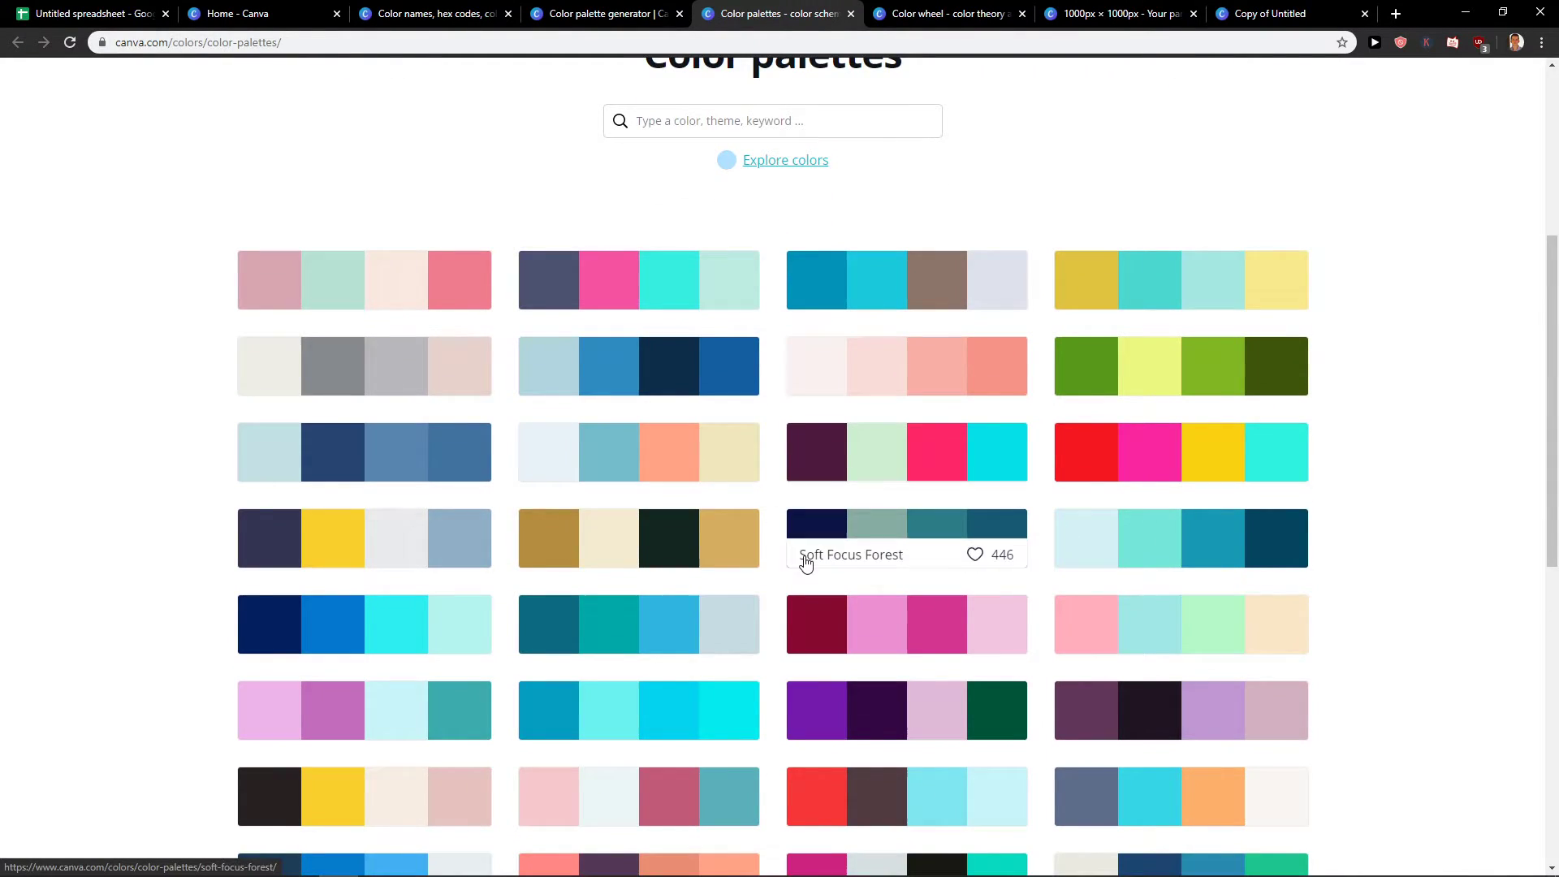
scroll(829, 520, down, 3)
click(802, 465)
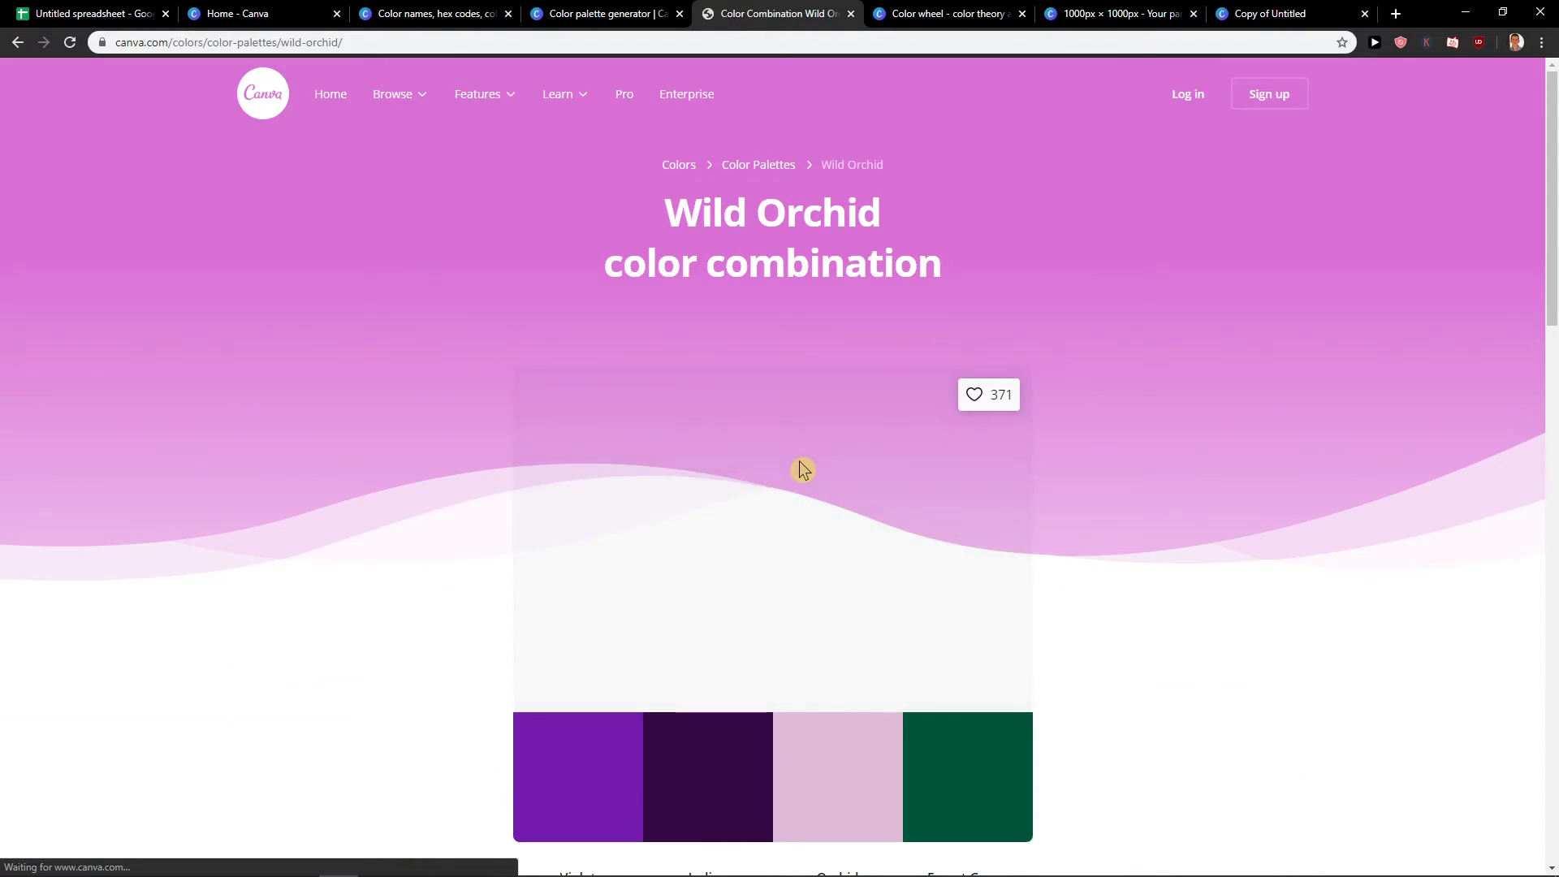
- View the Pasture of Dreams palette swatches, then move to the Color wheel page
scroll(731, 528, down, 7)
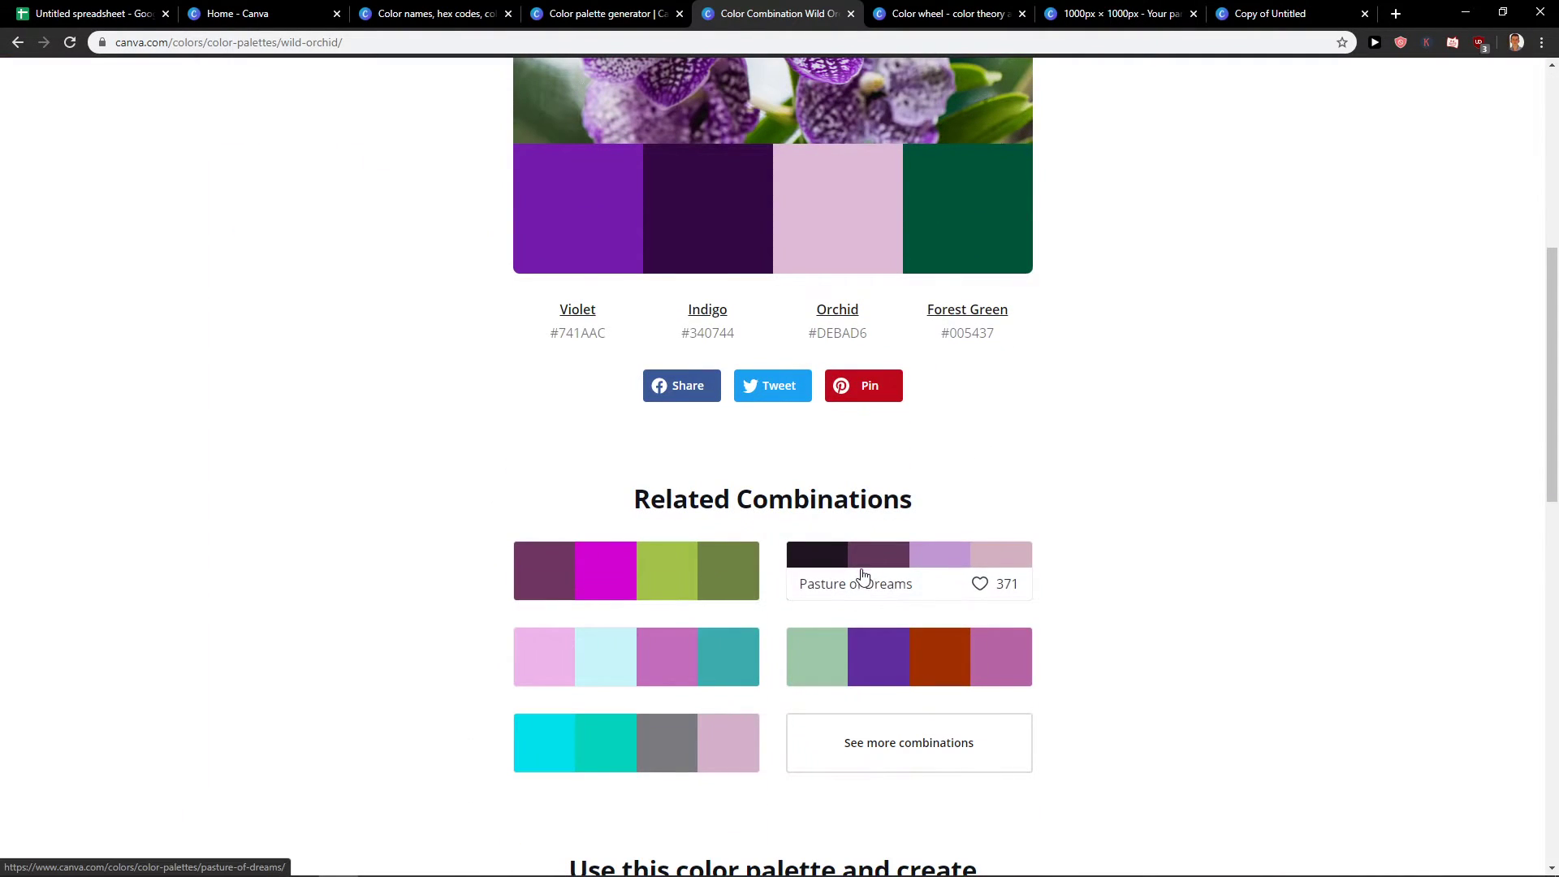
click(868, 560)
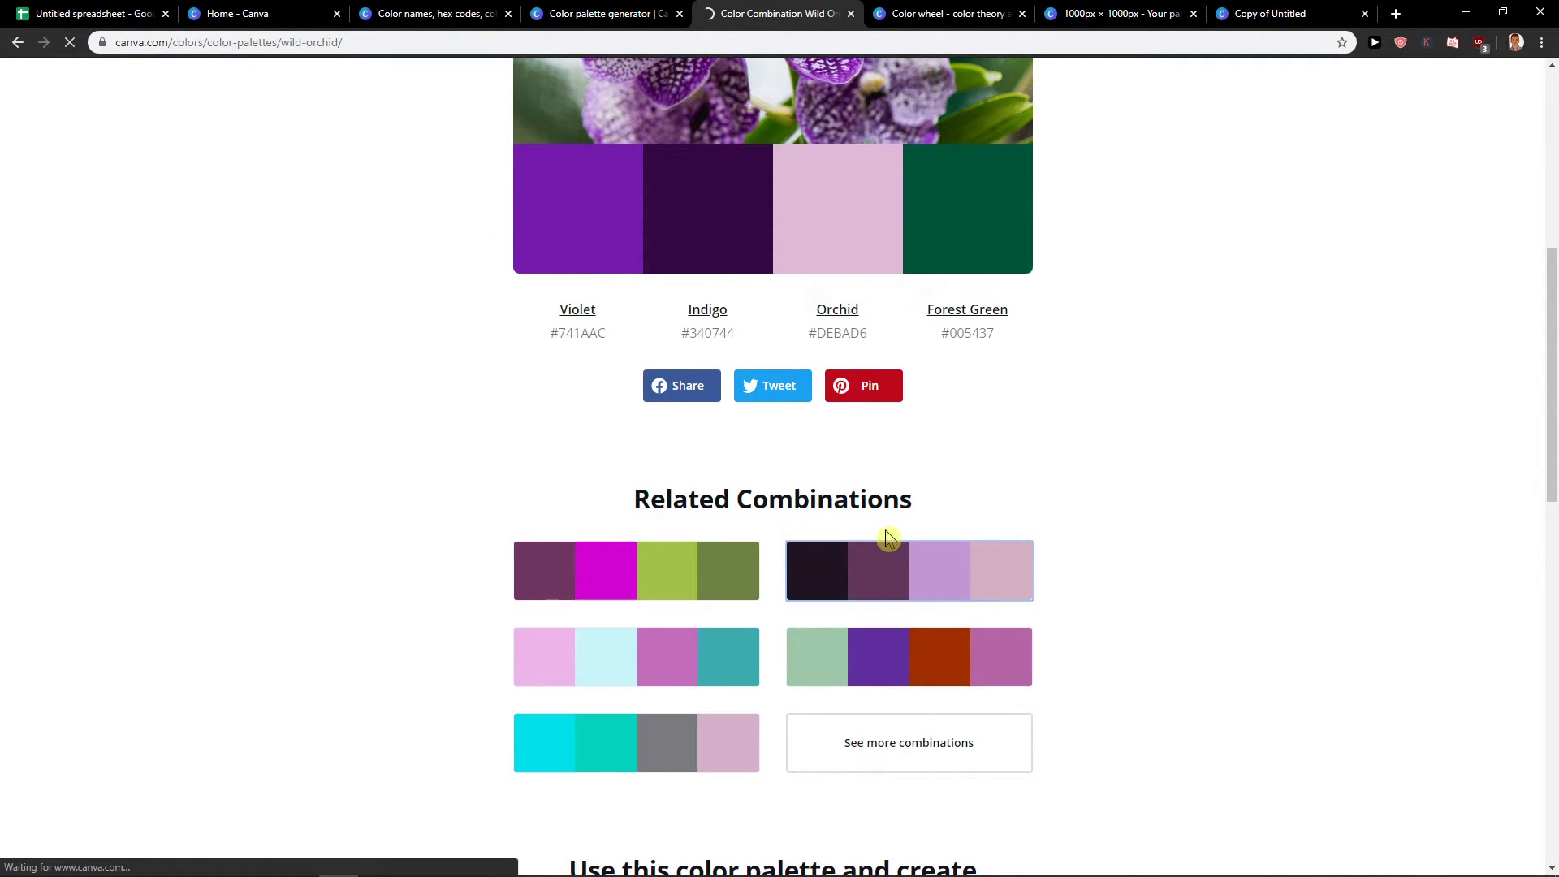
scroll(946, 512, down, 4)
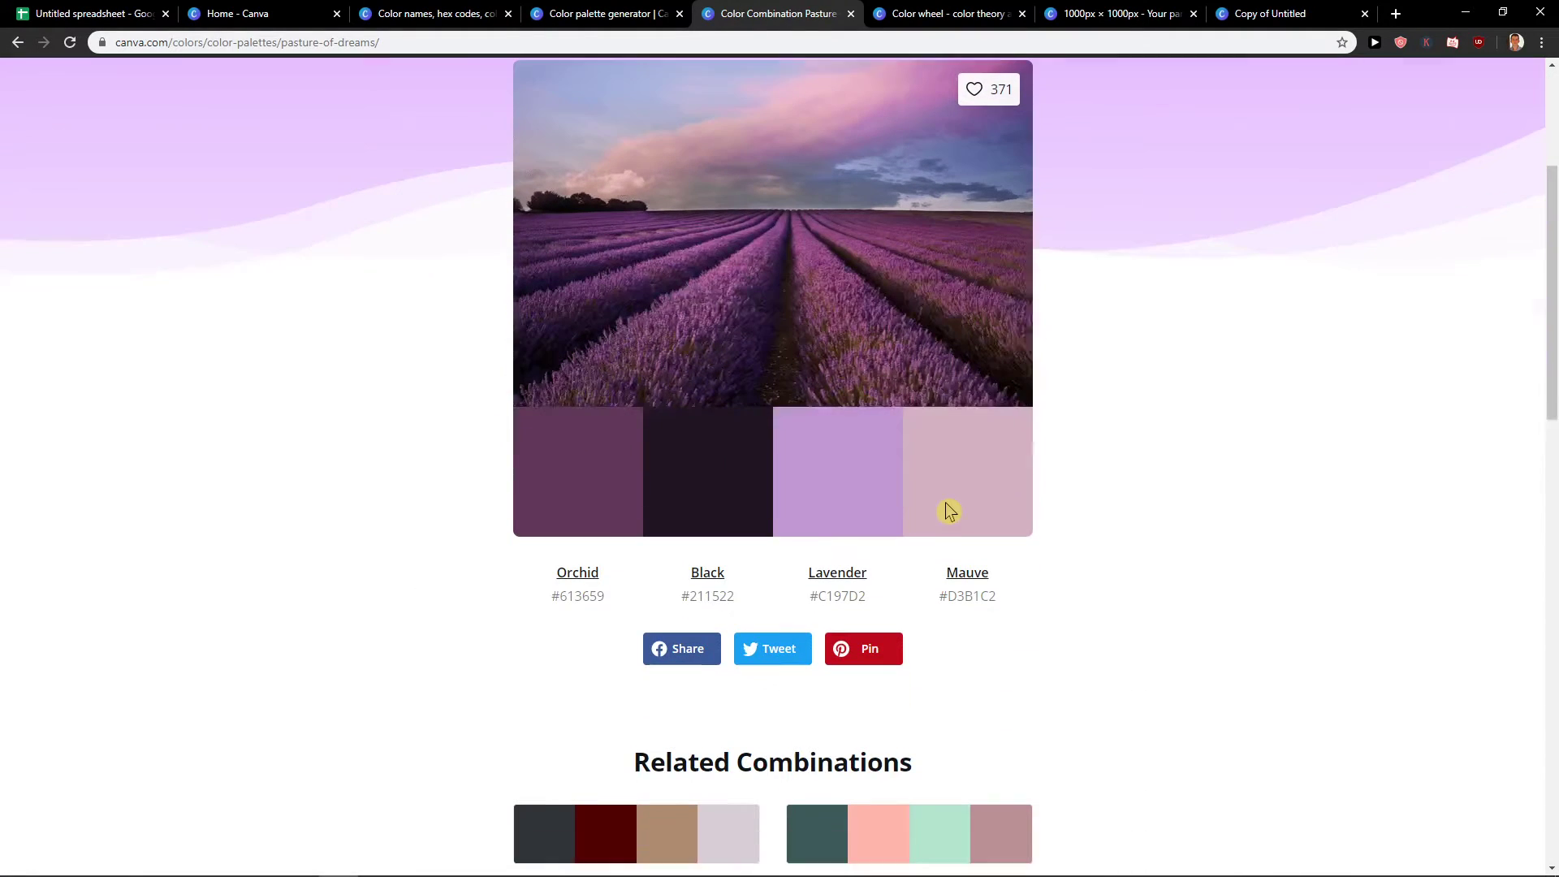
click(1007, 11)
- Move the color wheel base colour from cyan to blue-violet, then yellow-green, then back to blue-violet
scroll(1003, 366, down, 1)
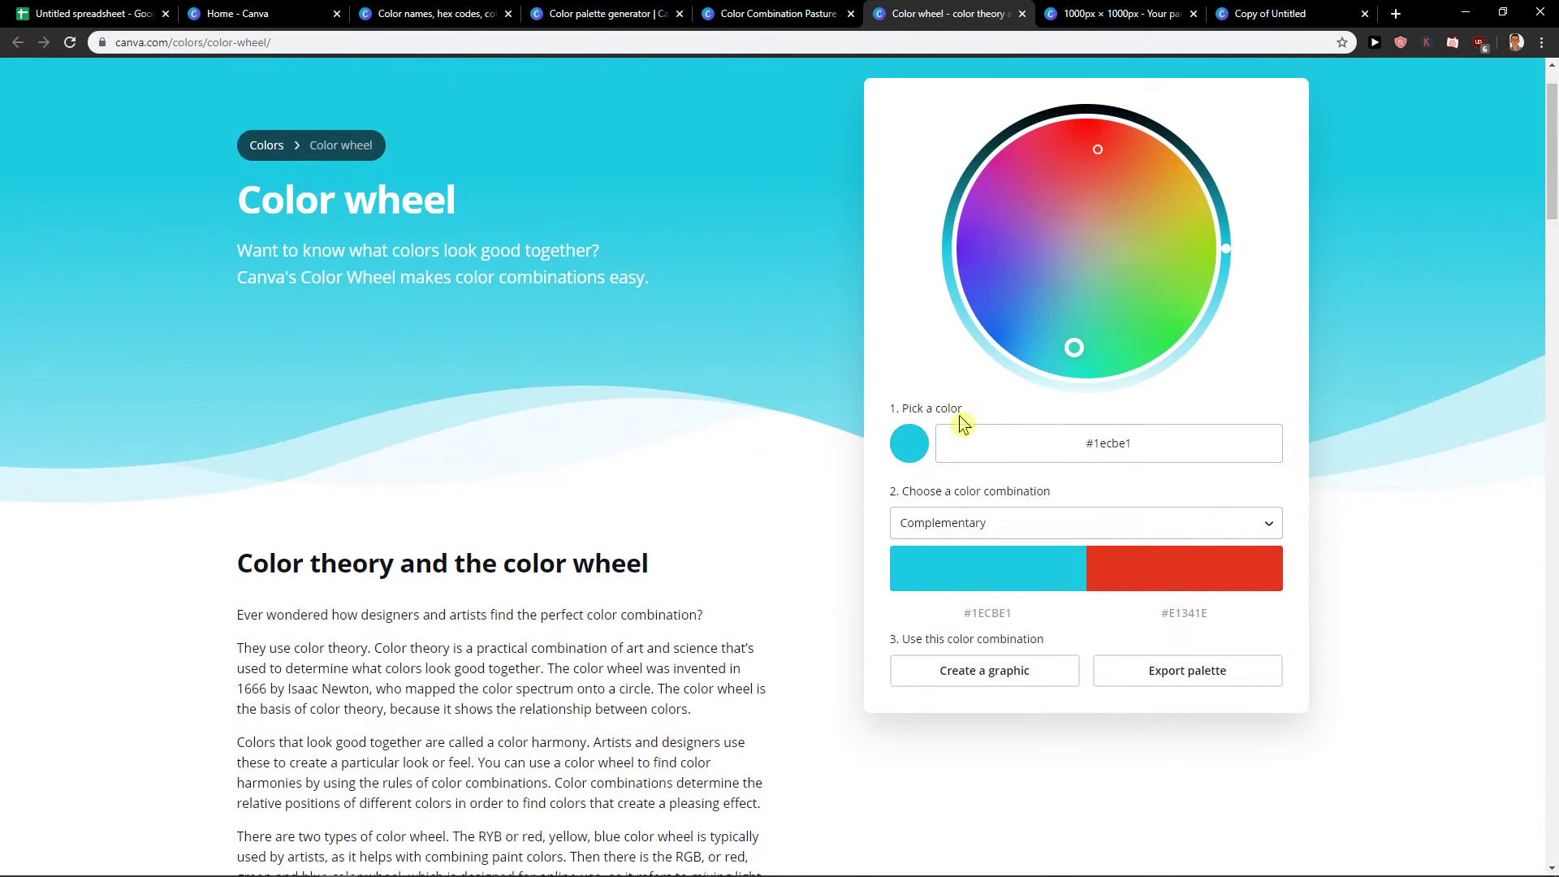
scroll(1048, 383, up, 1)
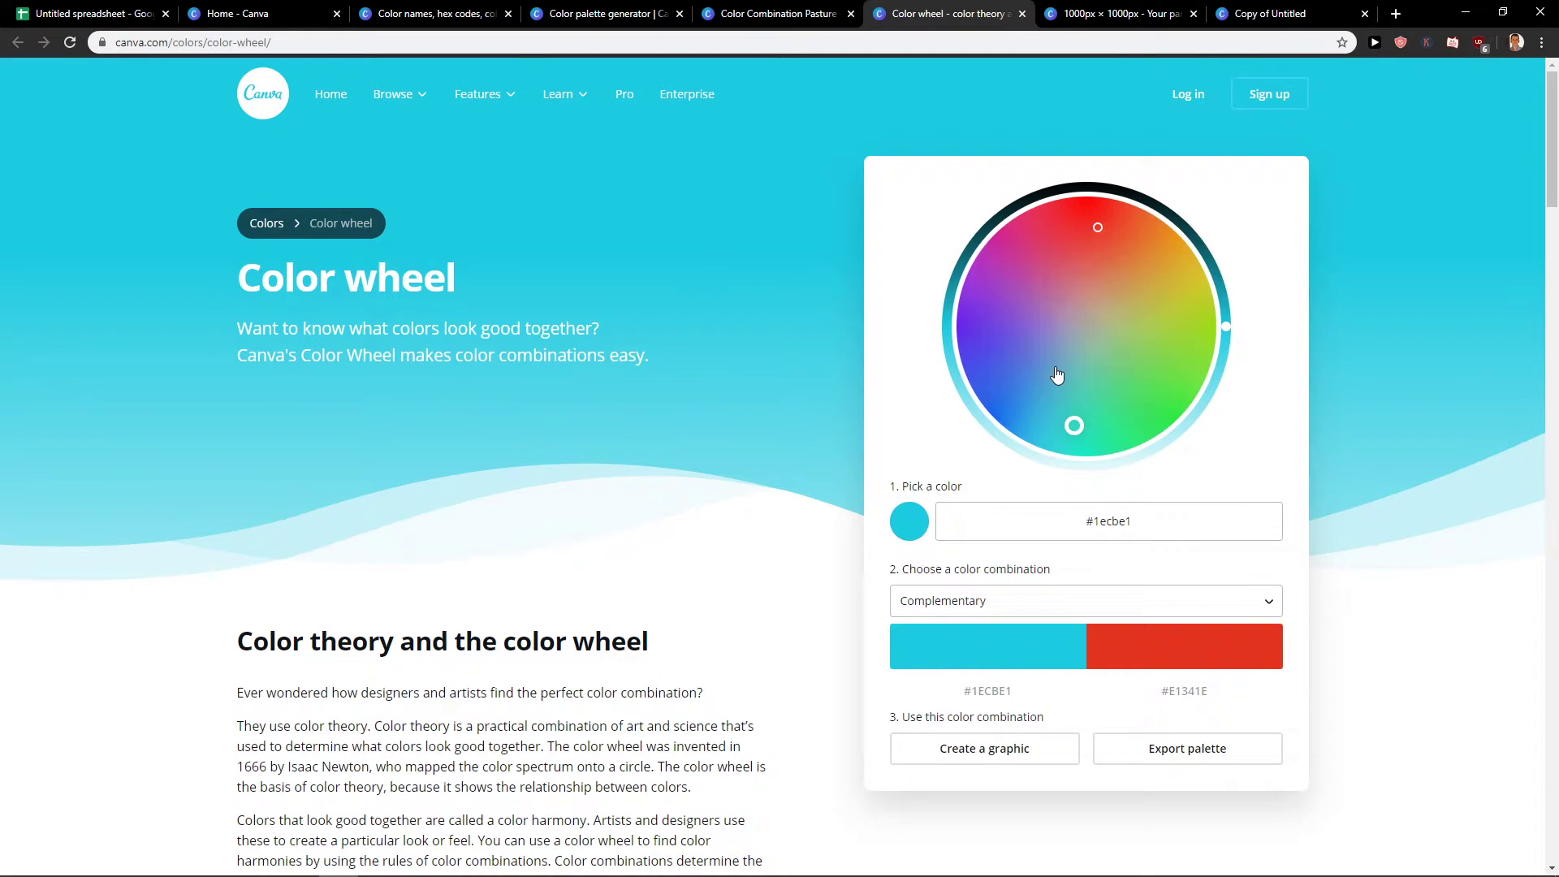
drag(1107, 396, 990, 368)
mouse_move(1183, 280)
mouse_down()
mouse_move(1125, 233)
mouse_move(948, 243)
mouse_move(1184, 306)
mouse_move(1187, 284)
mouse_up()
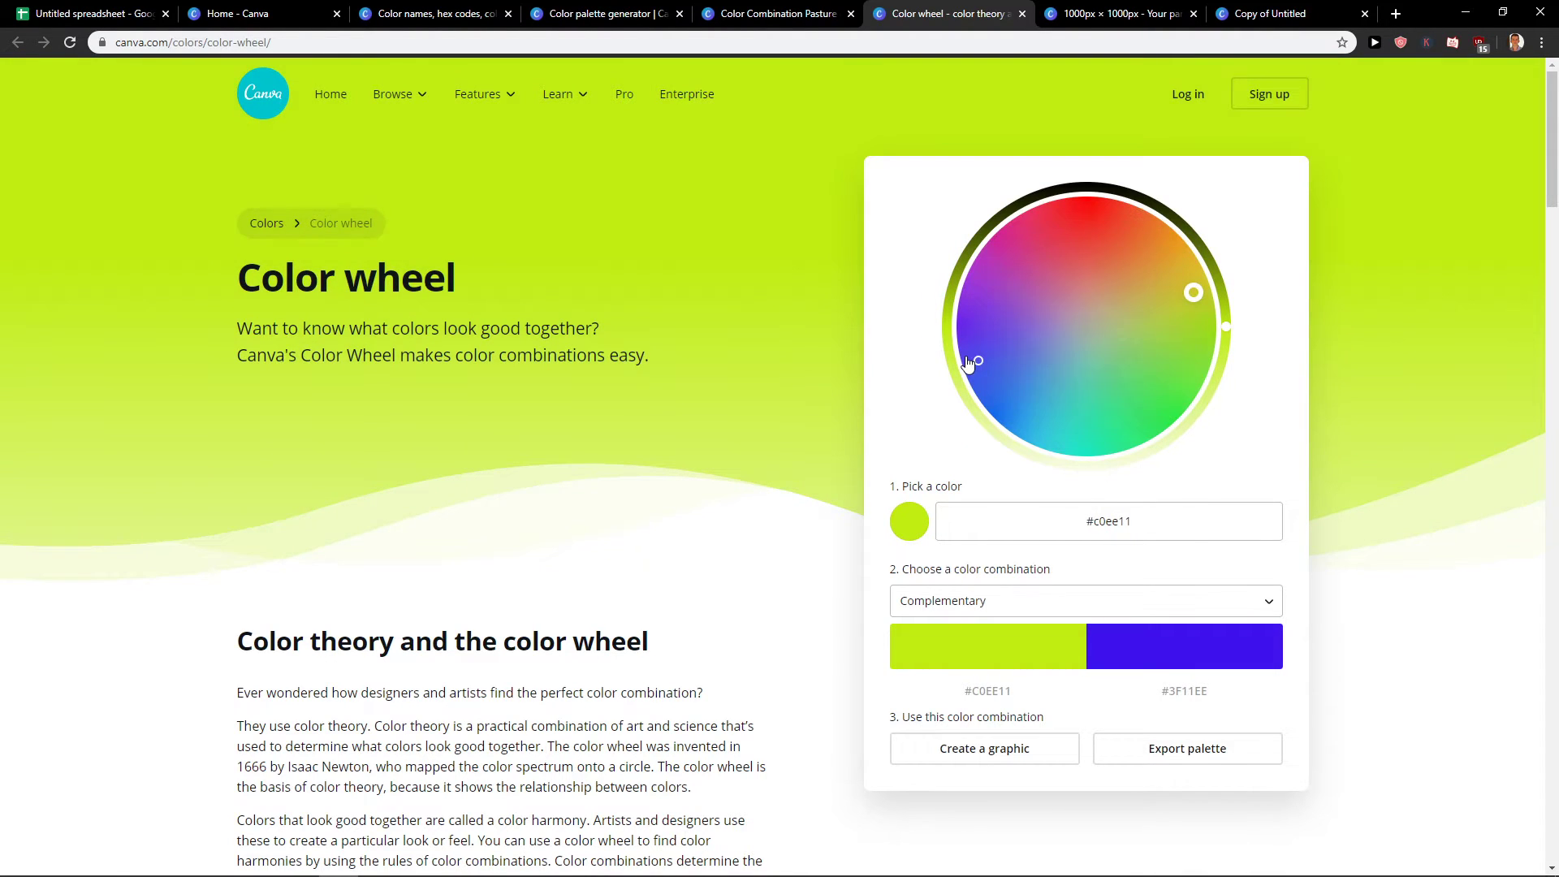
drag(981, 361, 996, 359)
- Keep Complementary as the combination type and browse its example palettes
click(977, 602)
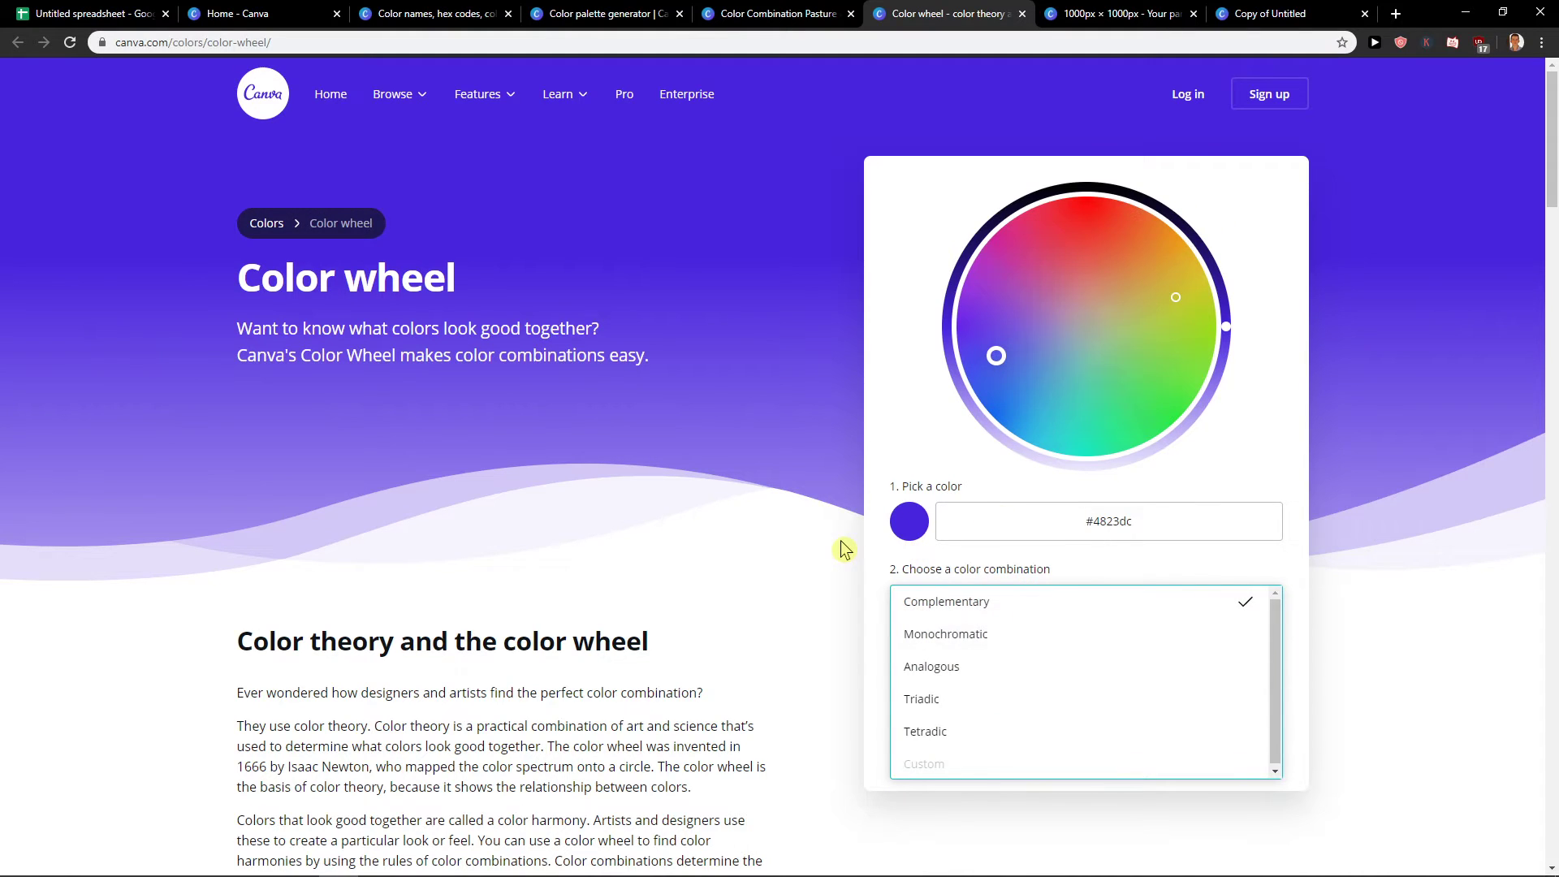
click(882, 551)
scroll(863, 580, down, 5)
scroll(845, 586, up, 3)
scroll(819, 592, down, 10)
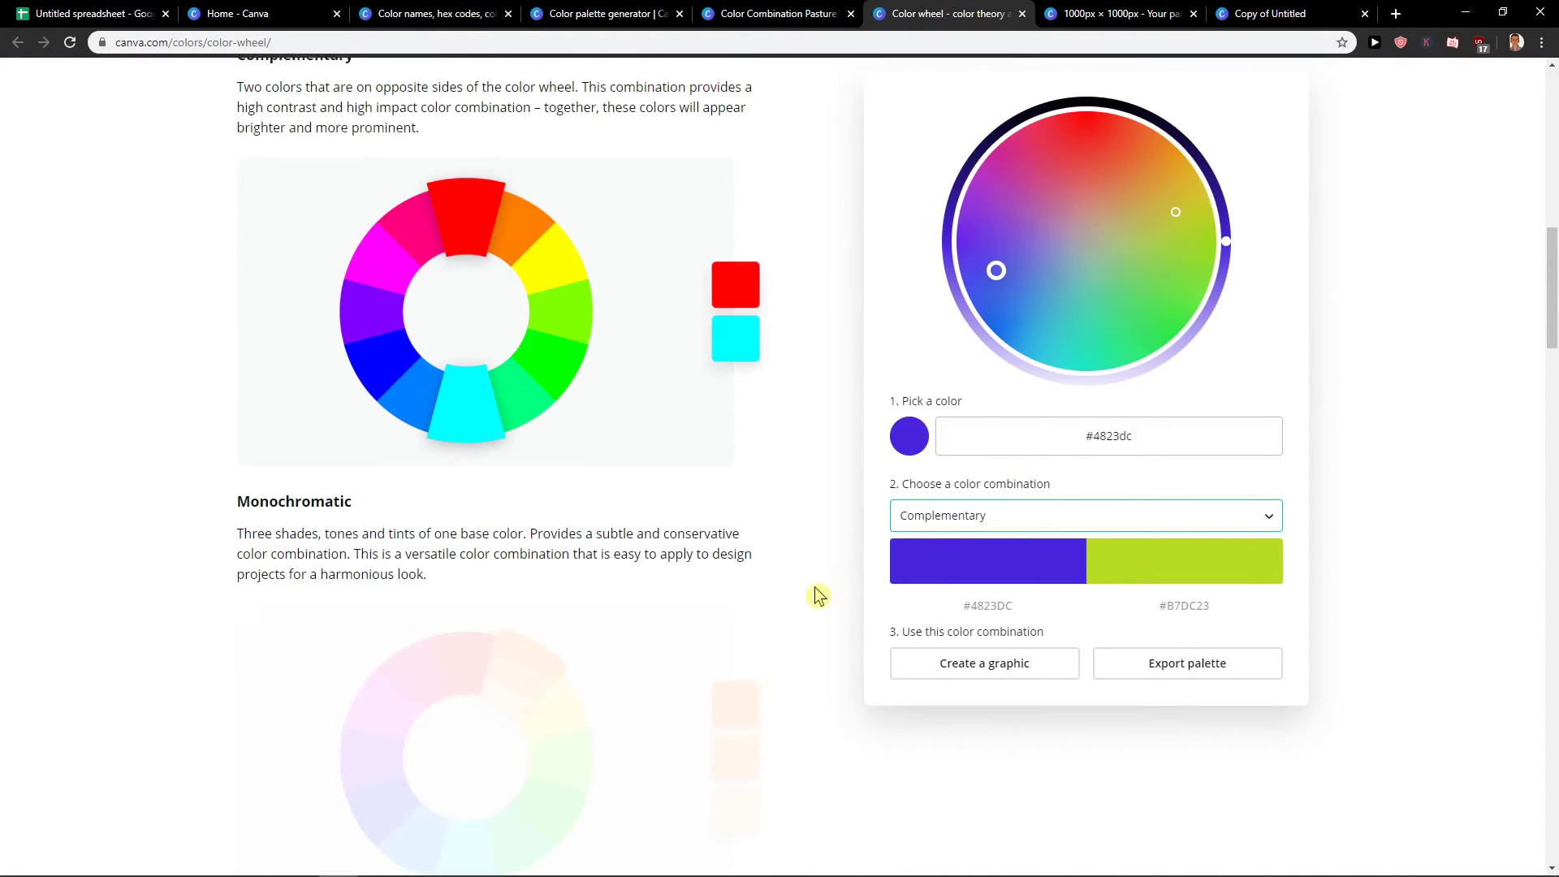
scroll(373, 446, down, 6)
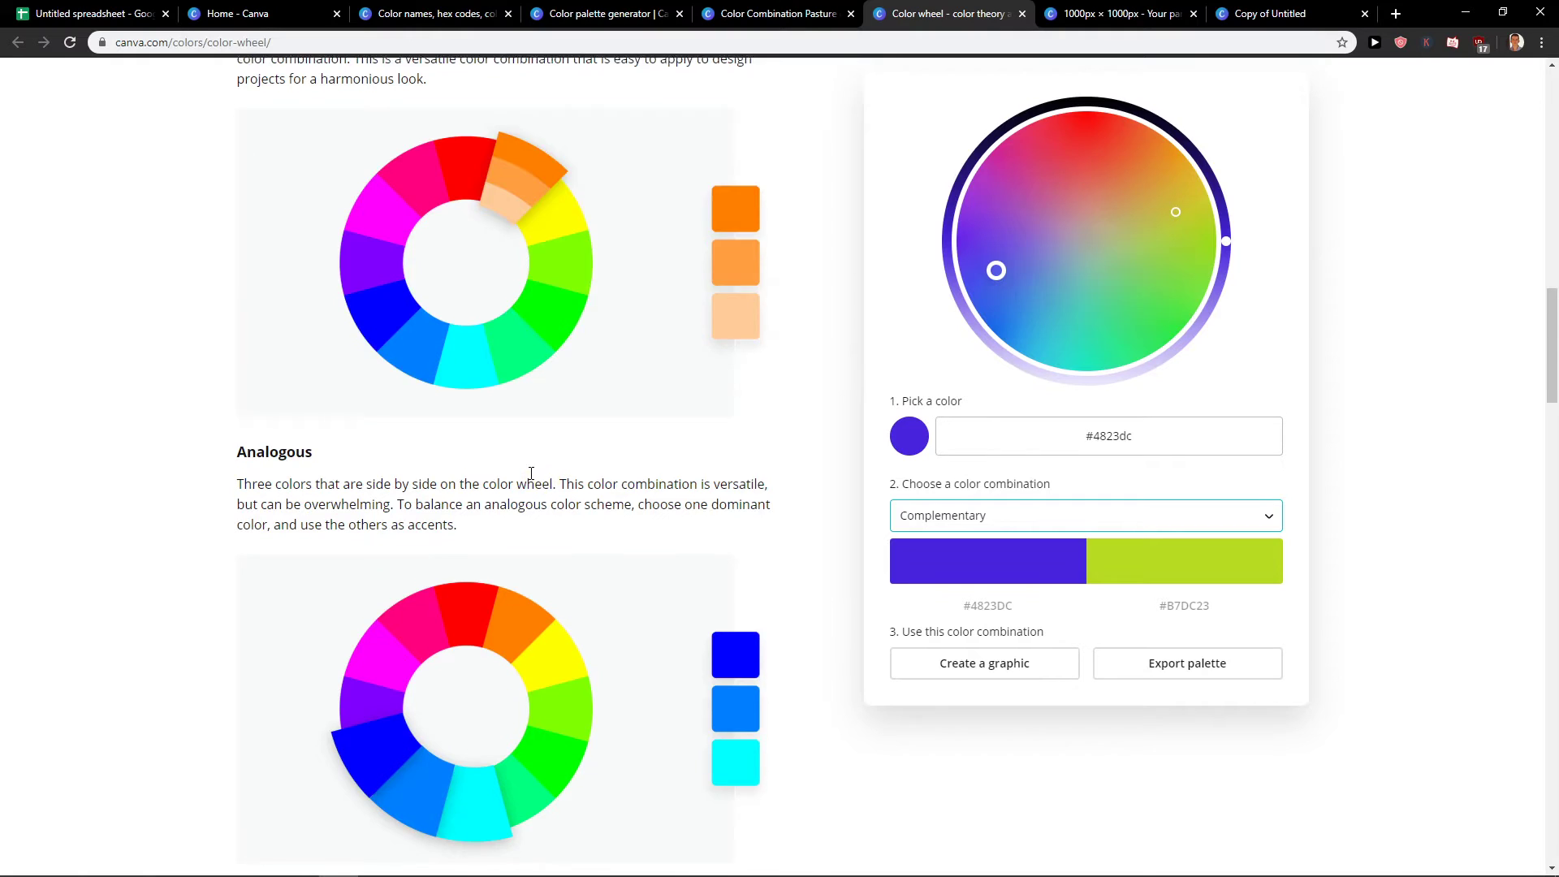
scroll(520, 479, down, 9)
scroll(507, 463, down, 1)
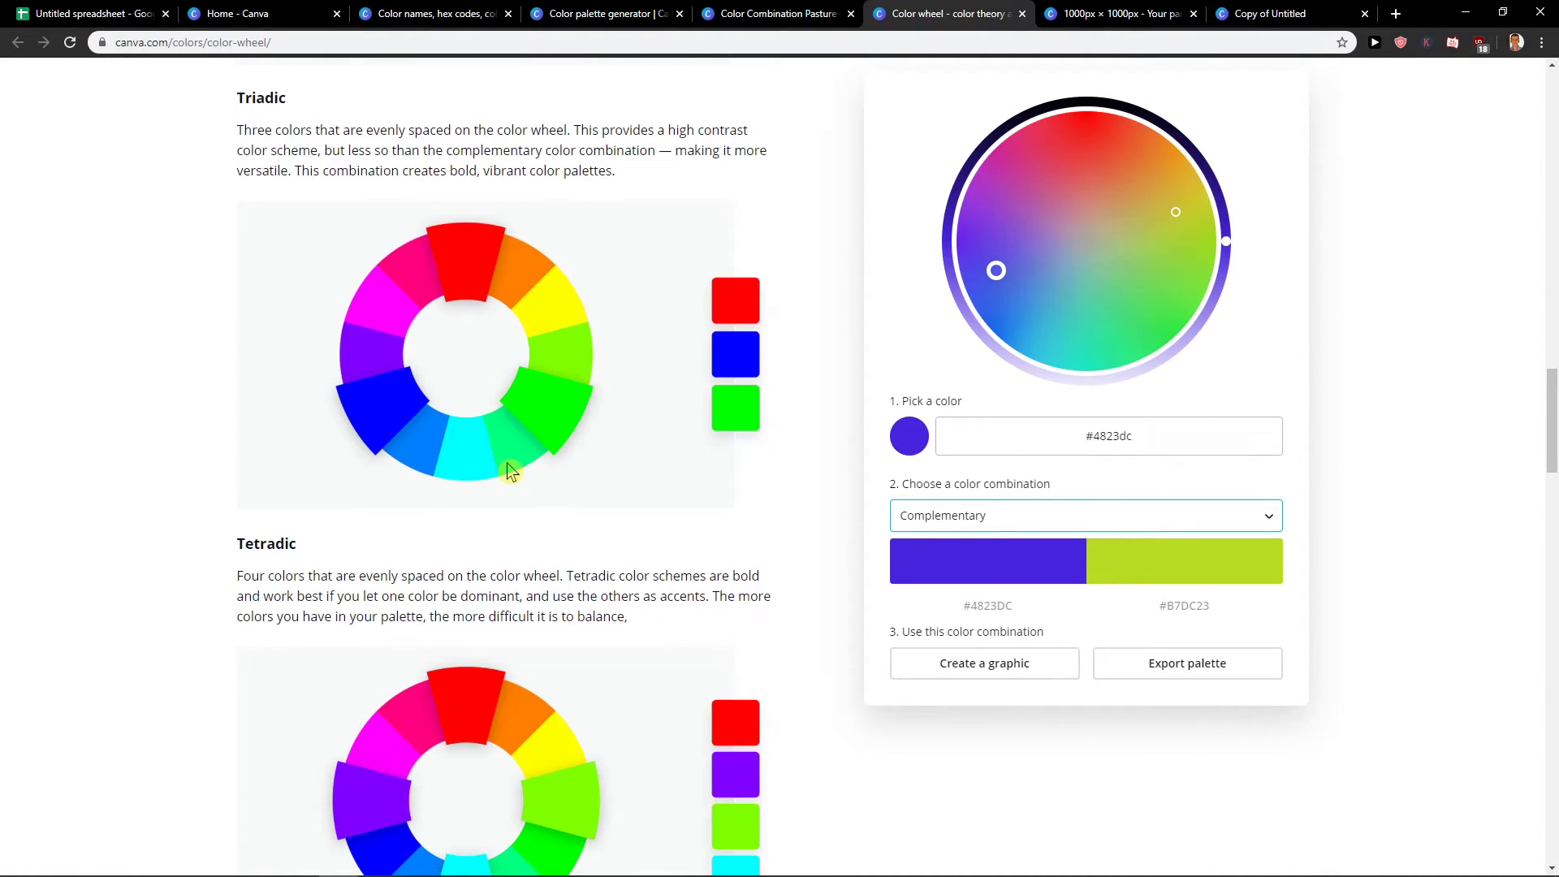
scroll(505, 462, up, 20)
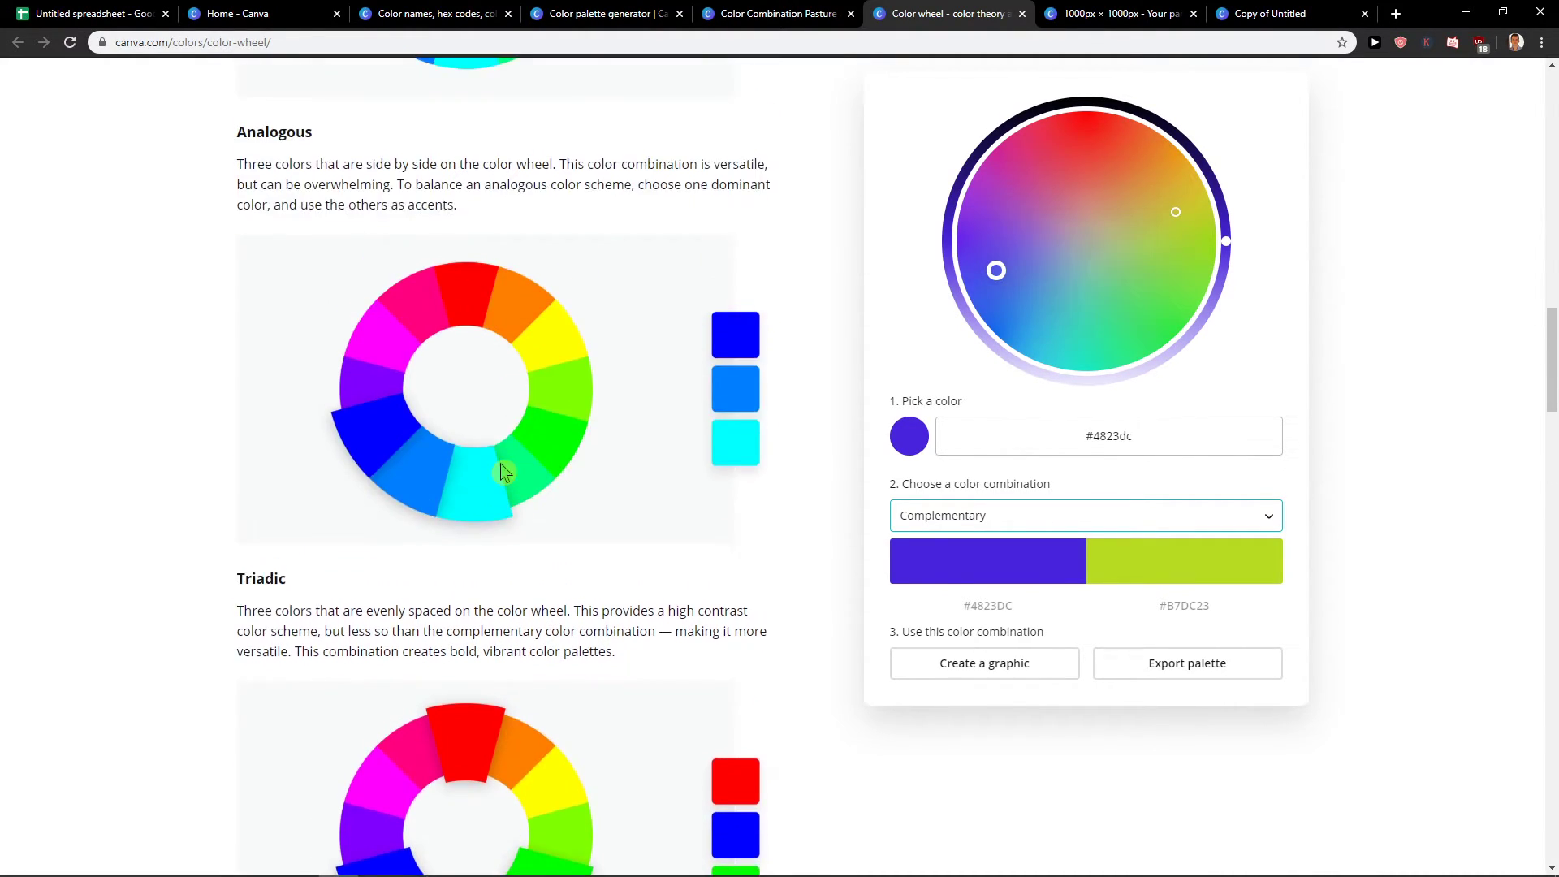
scroll(504, 461, up, 6)
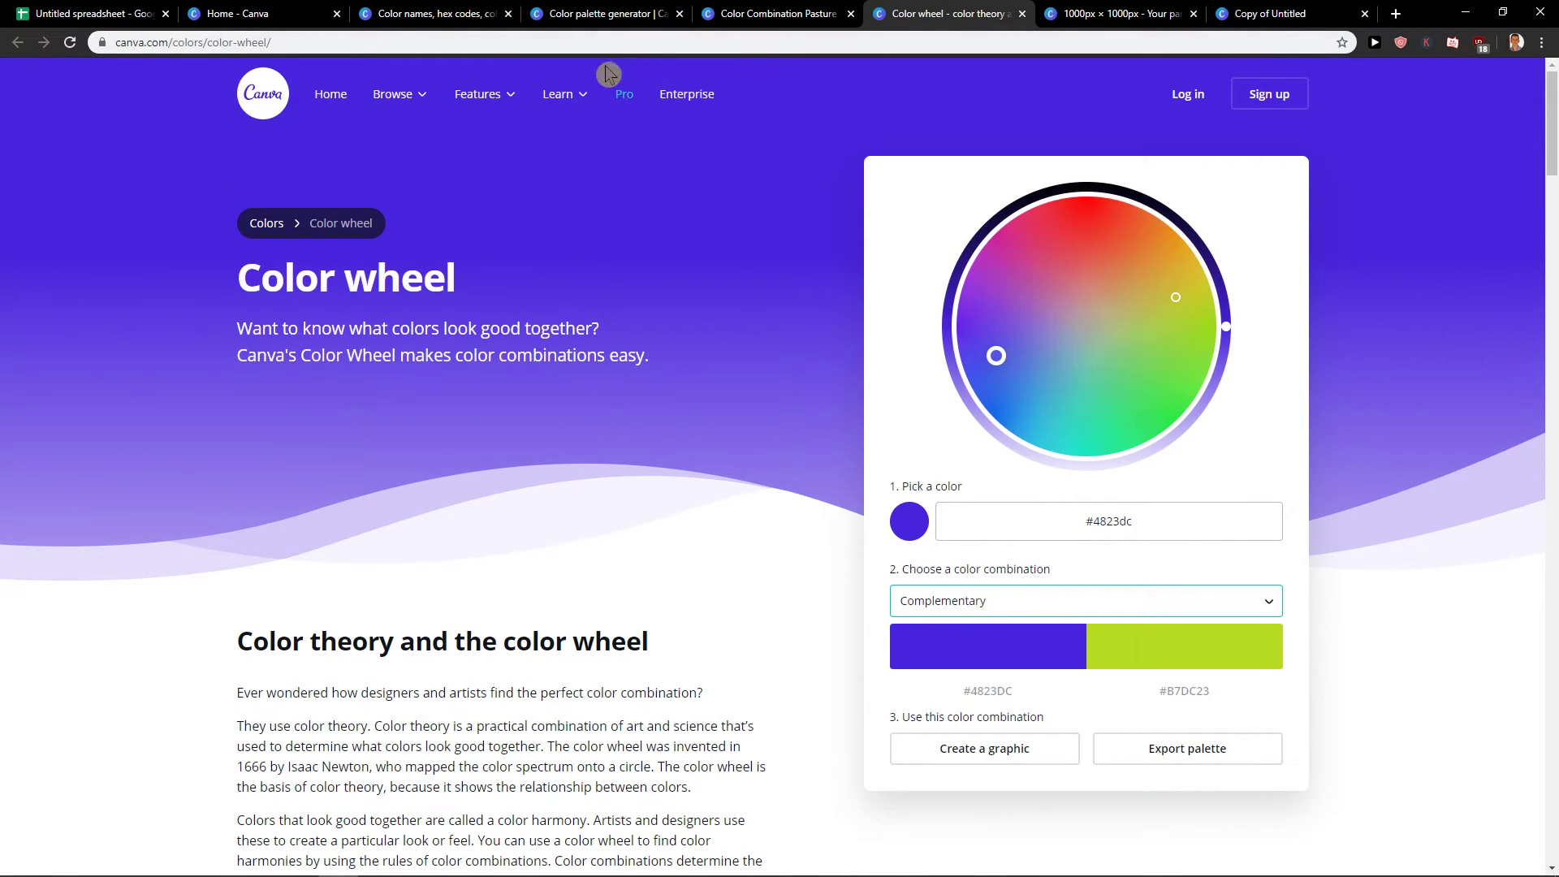
- Close the Pasture of Dreams palette page and go back to the jellyfish design
click(733, 11)
click(875, 11)
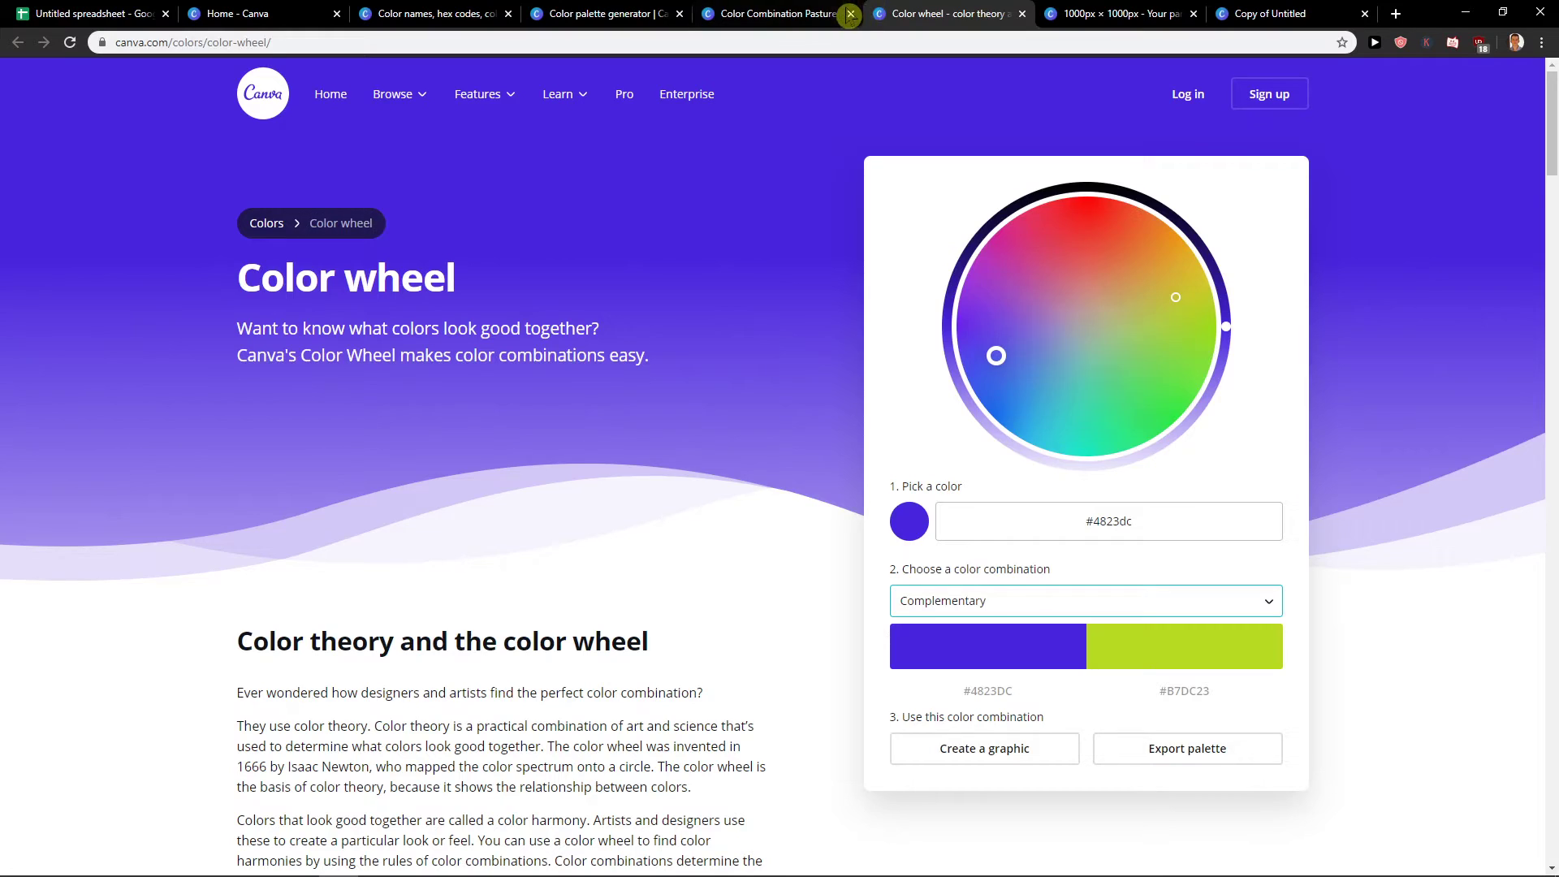
key(ctrl+Tab)
key(ctrl+Tab)
key(ctrl+Tab)
key(ctrl+Tab)
key(ctrl+Tab)
key(ctrl+Tab)
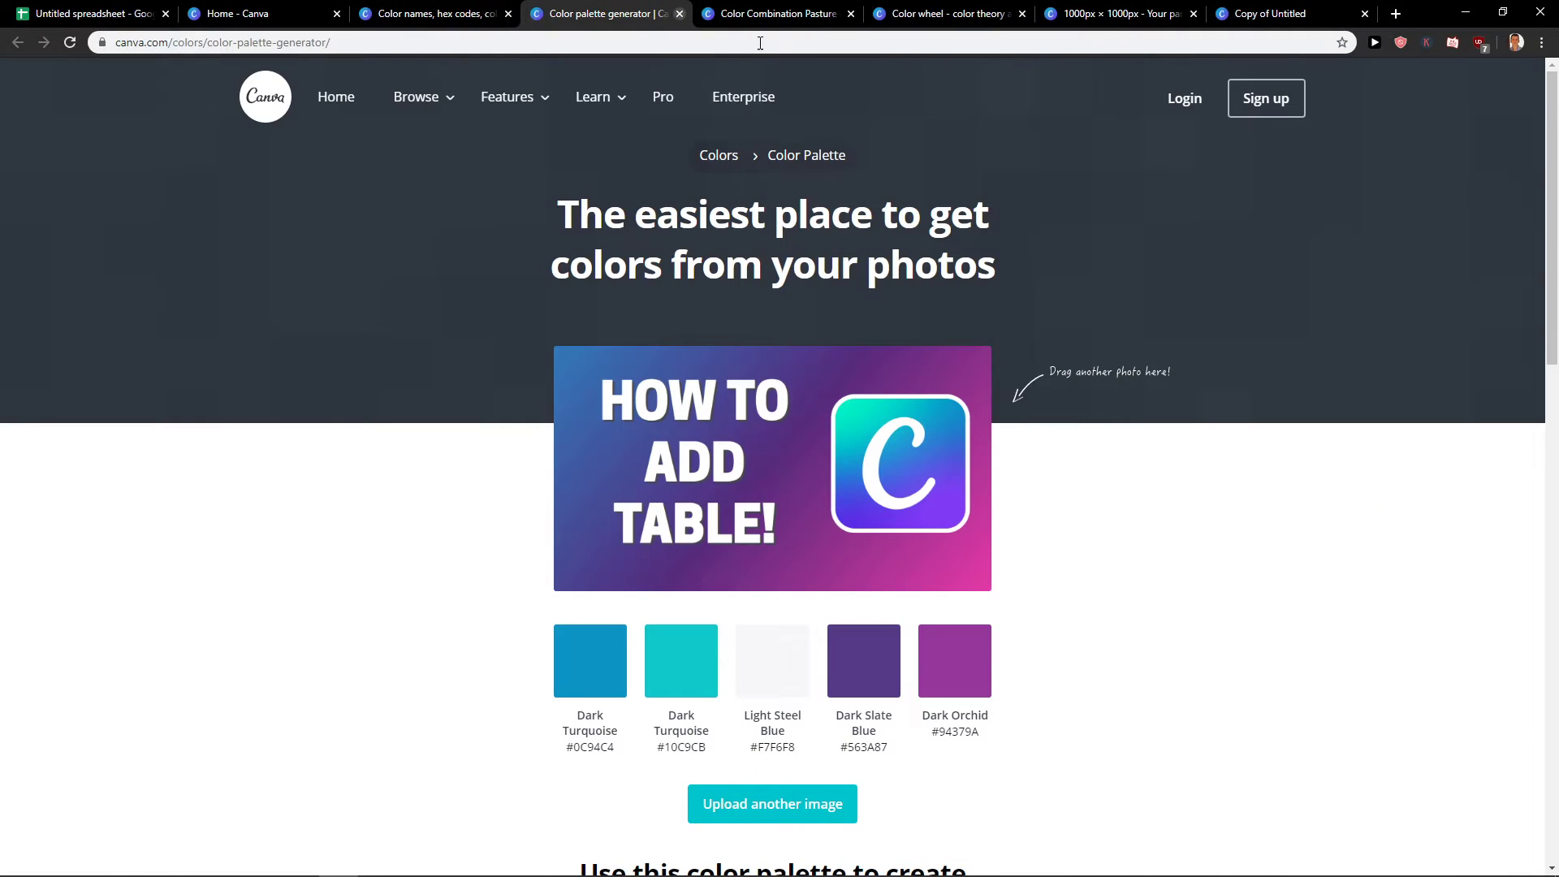
click(851, 13)
click(1131, 14)
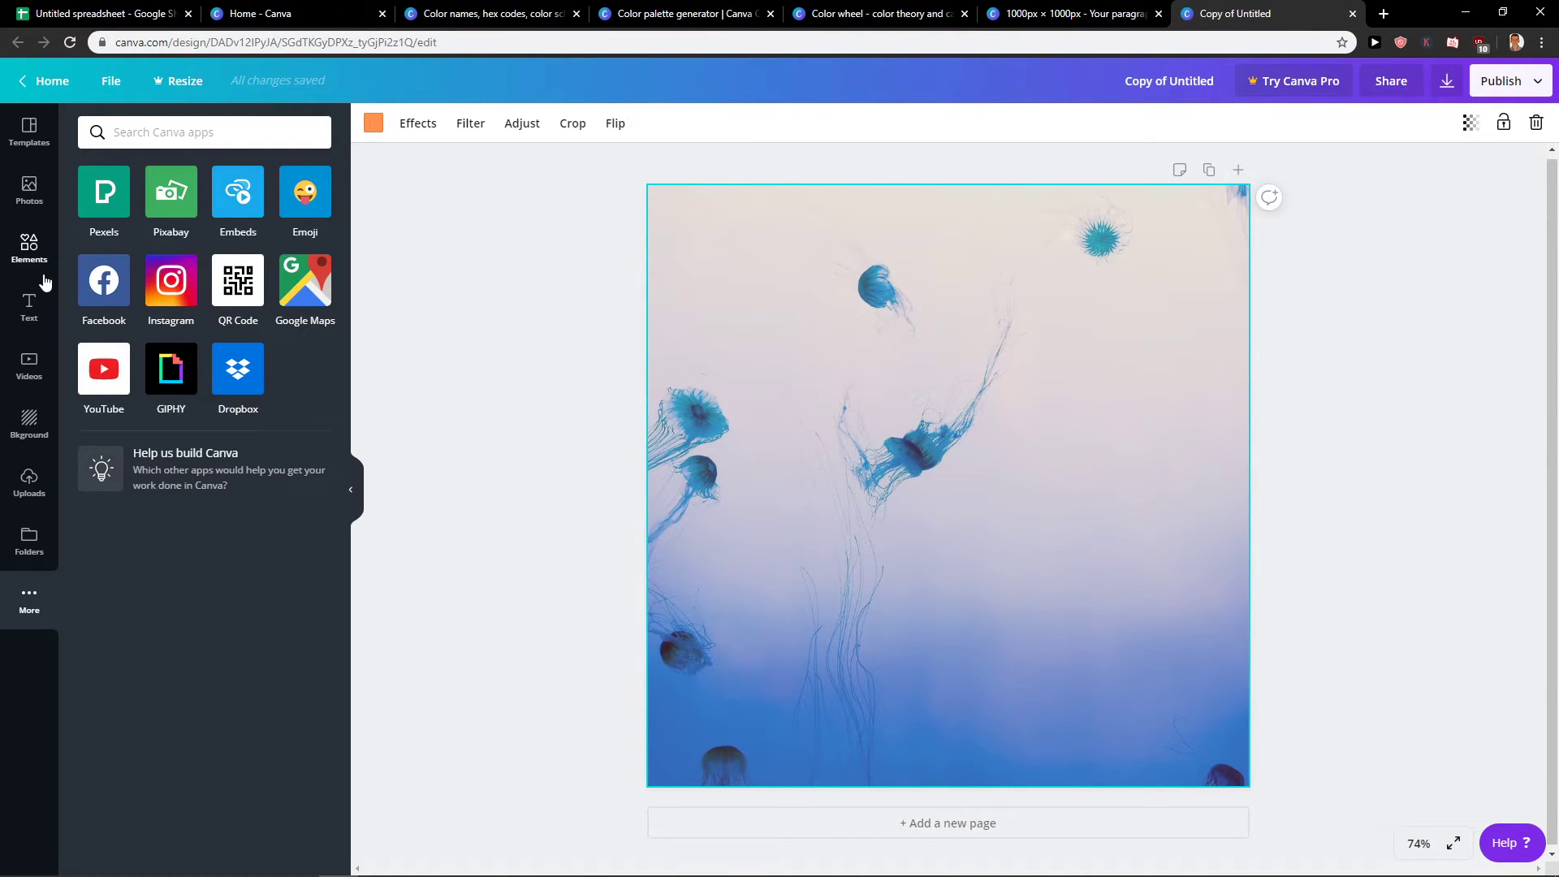
- Search the text styles for 'letter frames'
click(29, 307)
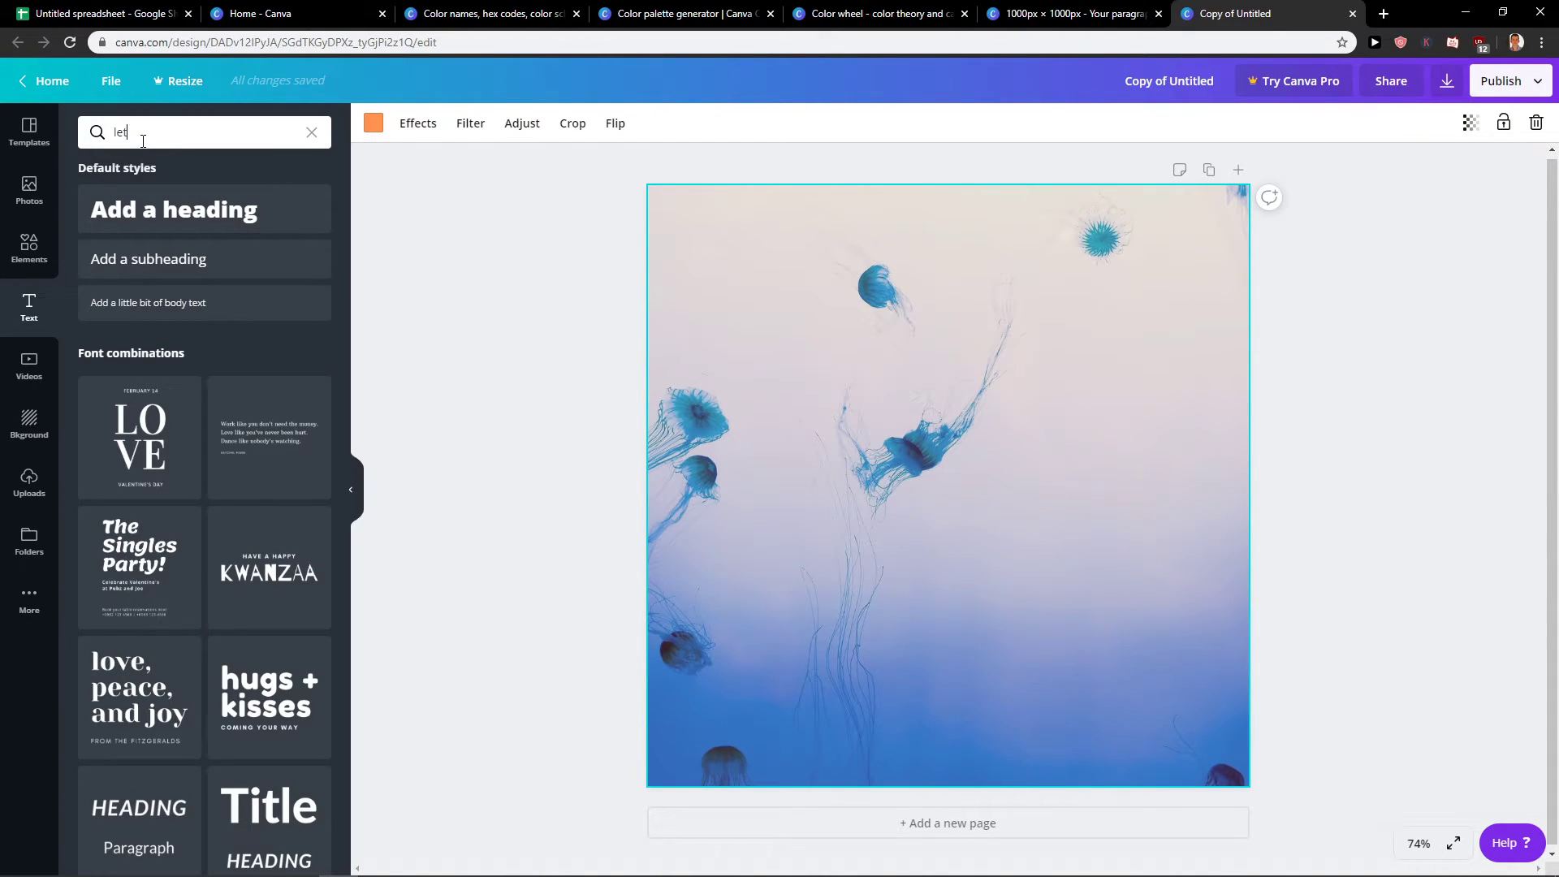
click(143, 141)
text(letter frames)
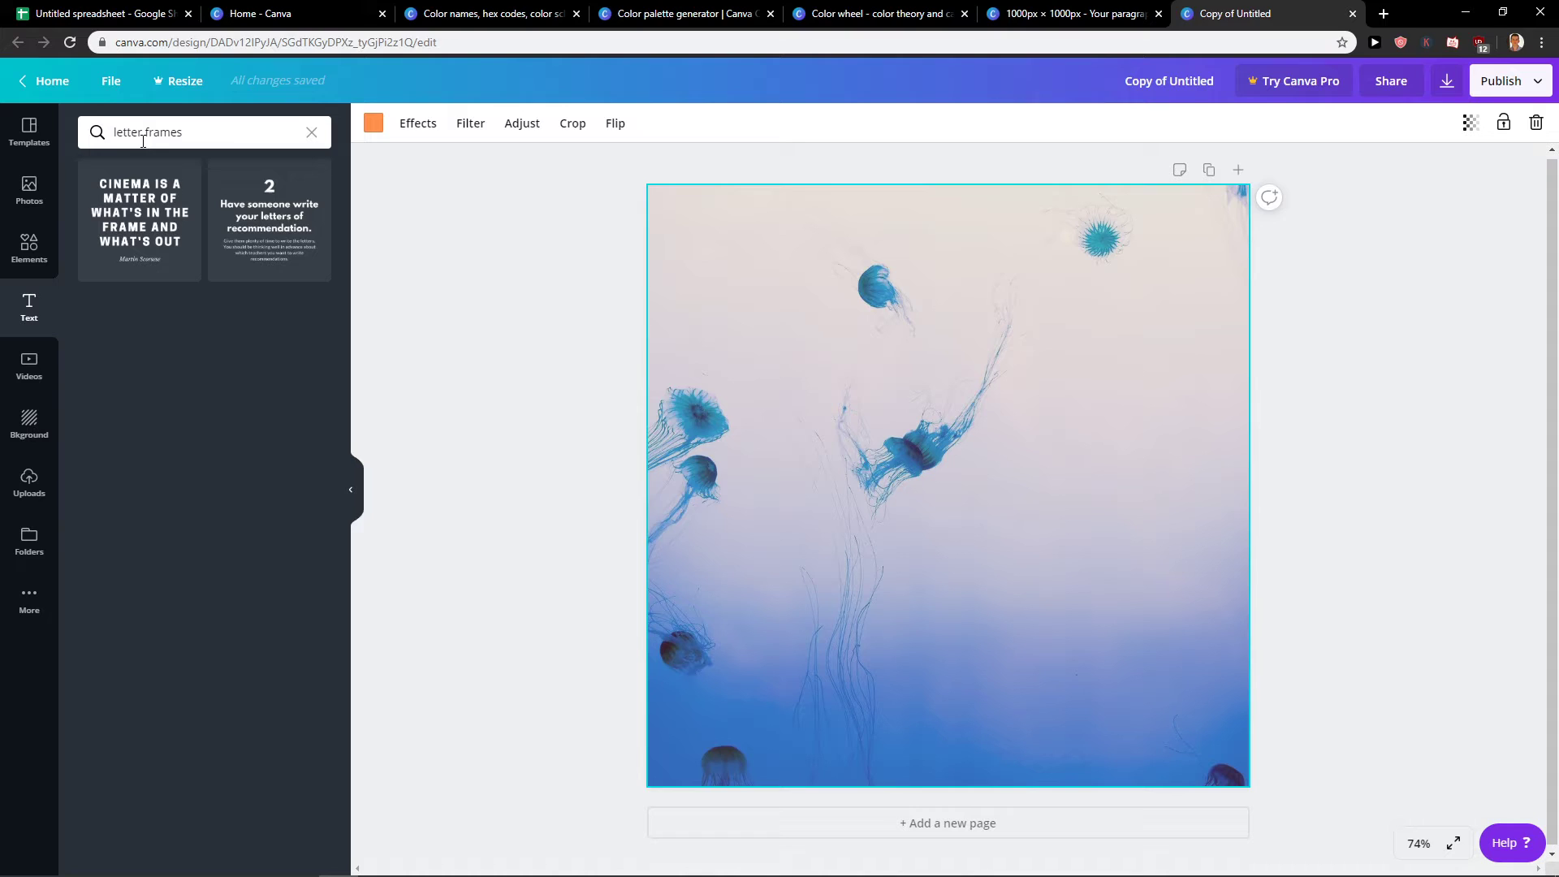
- Search Elements for letter frames and browse the alphabet-shaped frame results
click(29, 244)
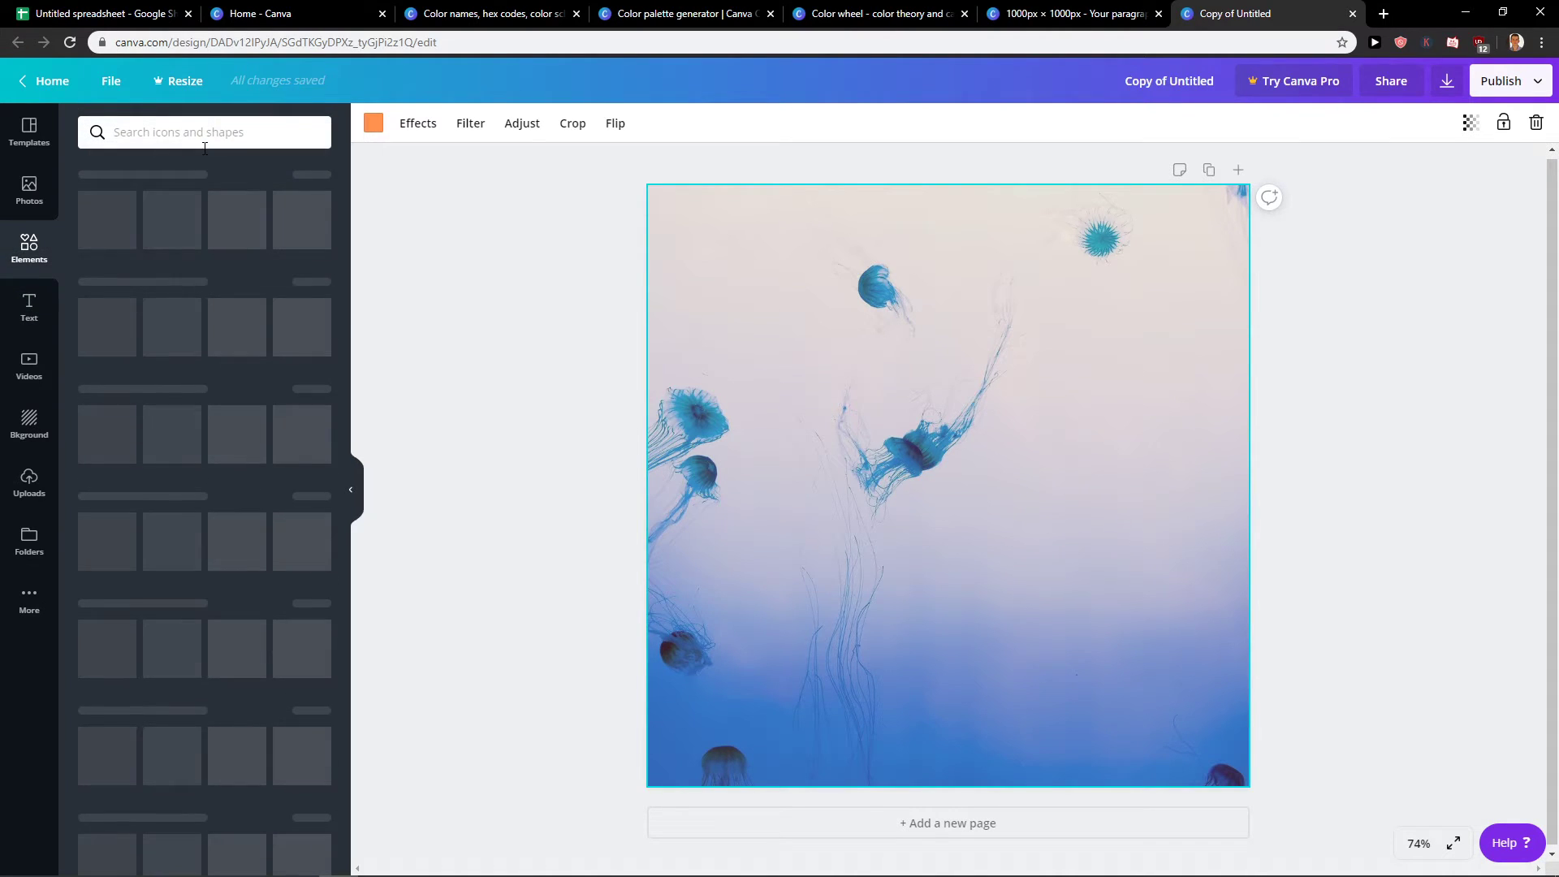
click(206, 139)
text(lete)
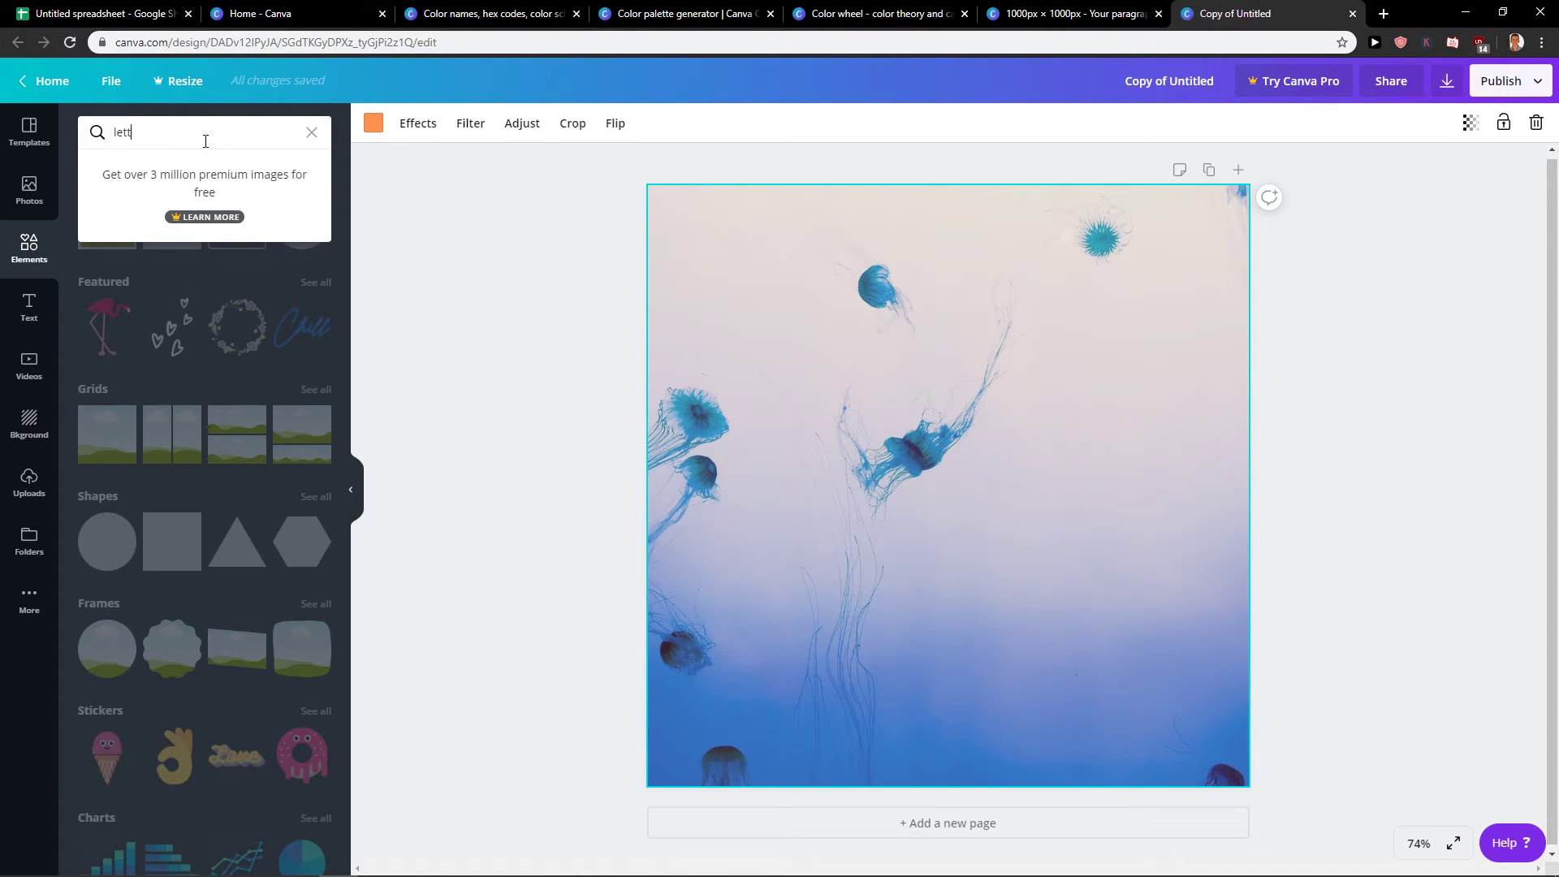
text(er frames)
key(Return)
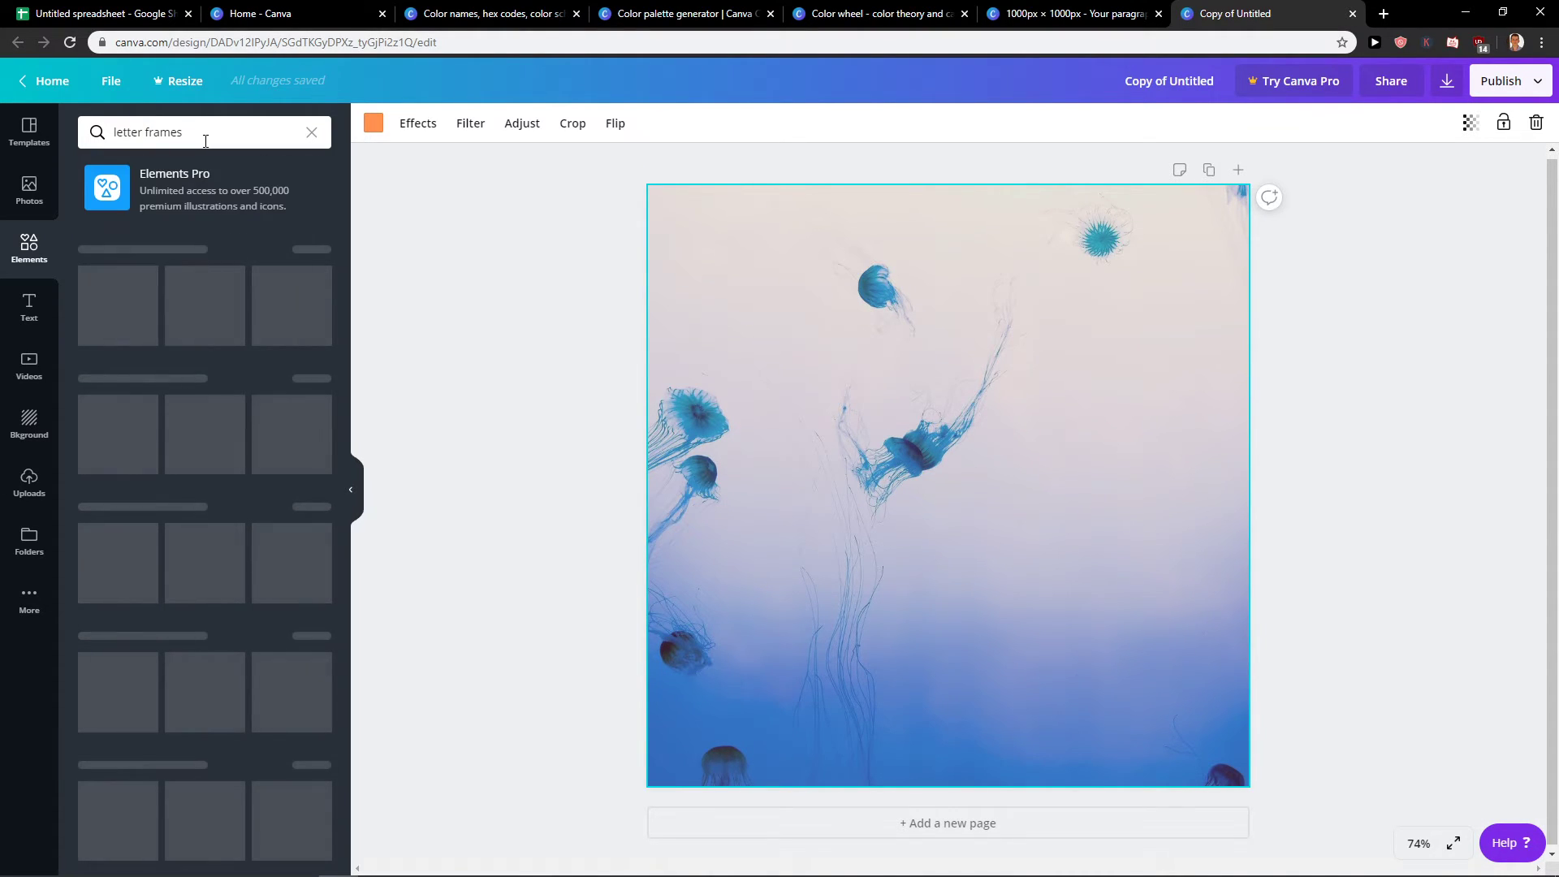
double_click(206, 141)
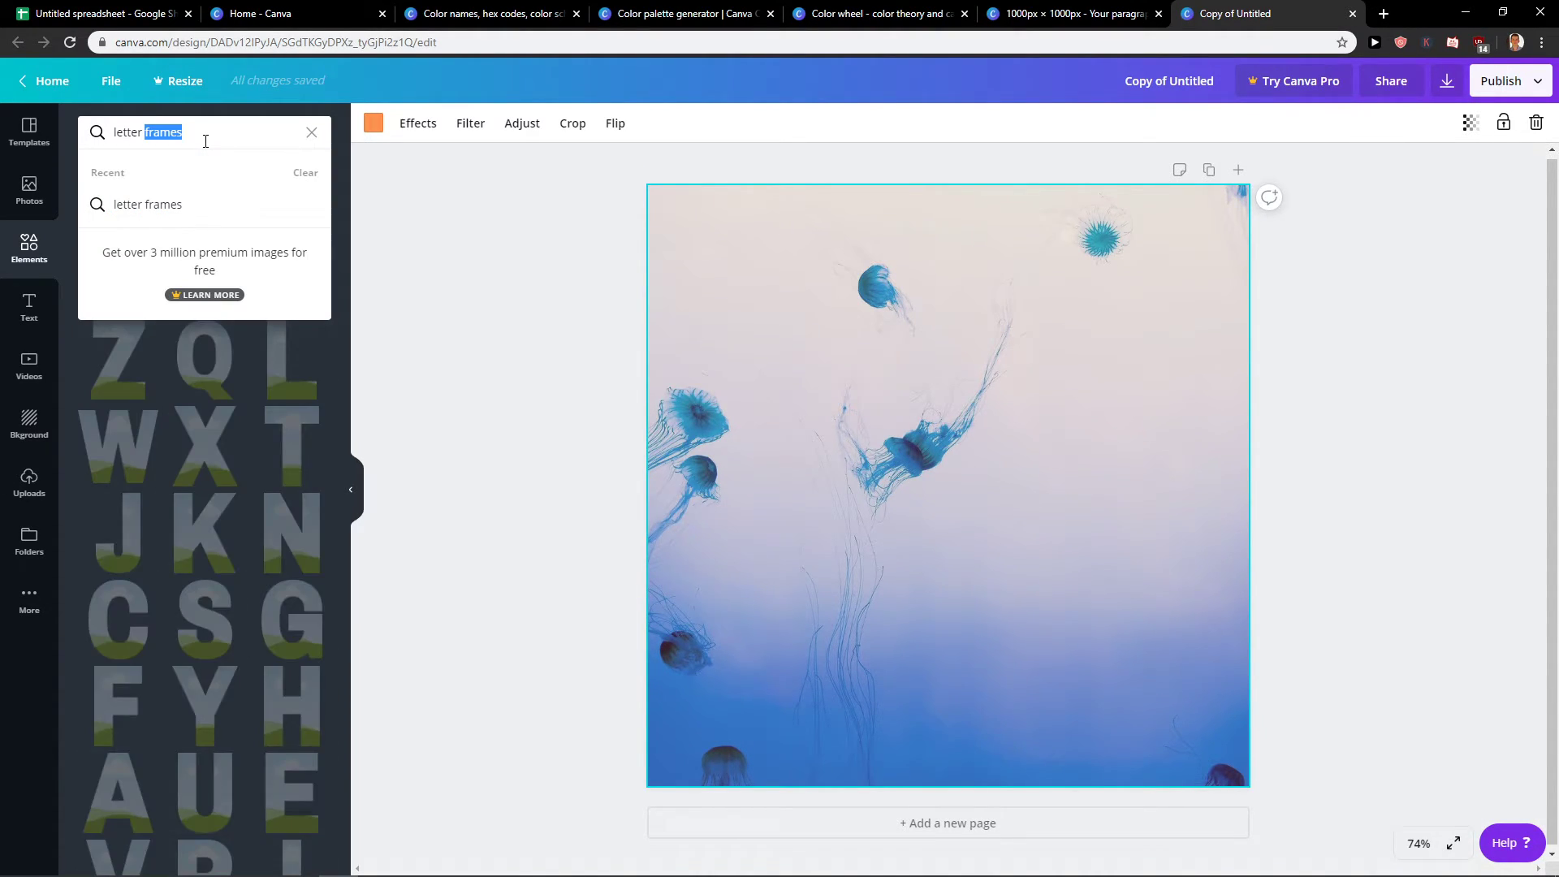
click(520, 288)
scroll(190, 305, down, 5)
scroll(190, 304, up, 5)
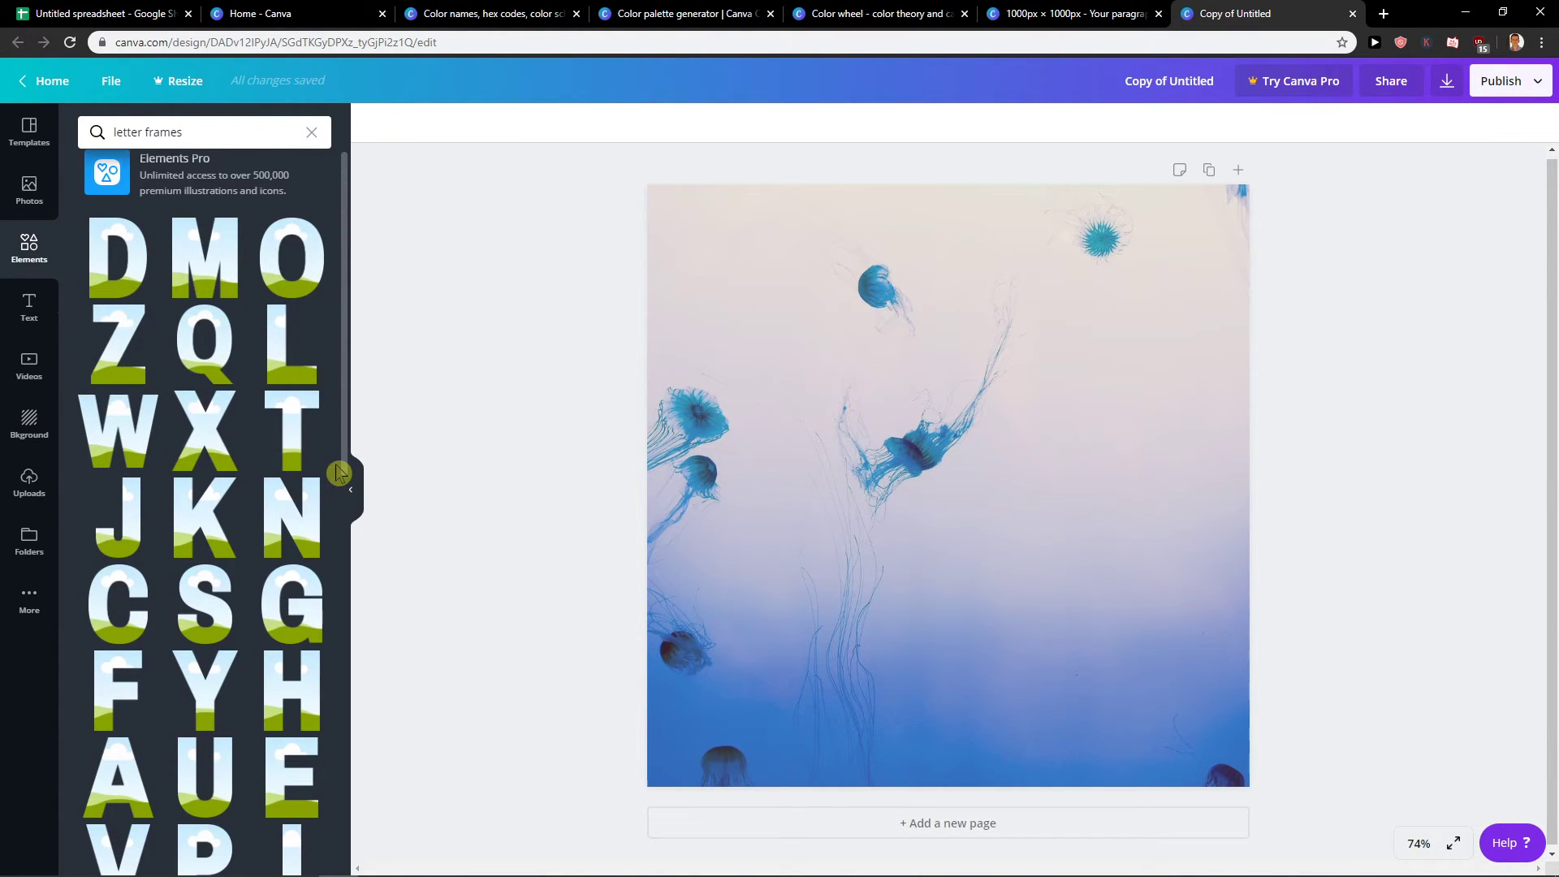
- Add an M letter frame, shrink it and move it to the page's left side
click(190, 304)
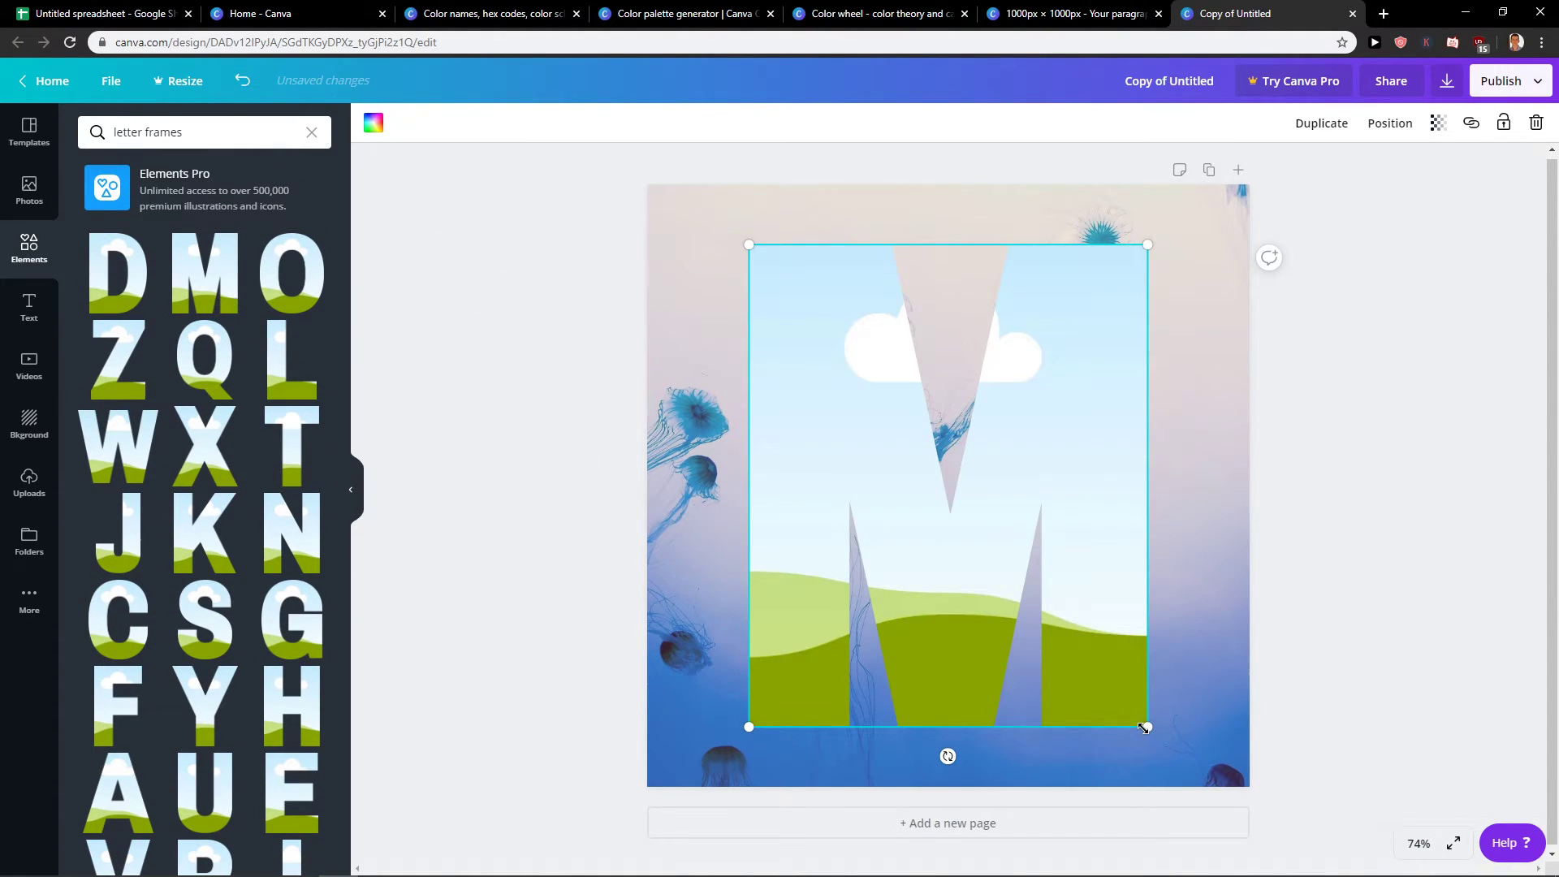
drag(1145, 728, 975, 515)
drag(854, 421, 760, 493)
- Add an A letter frame, resize it to match the M, and place it beside it
scroll(280, 406, down, 3)
click(119, 549)
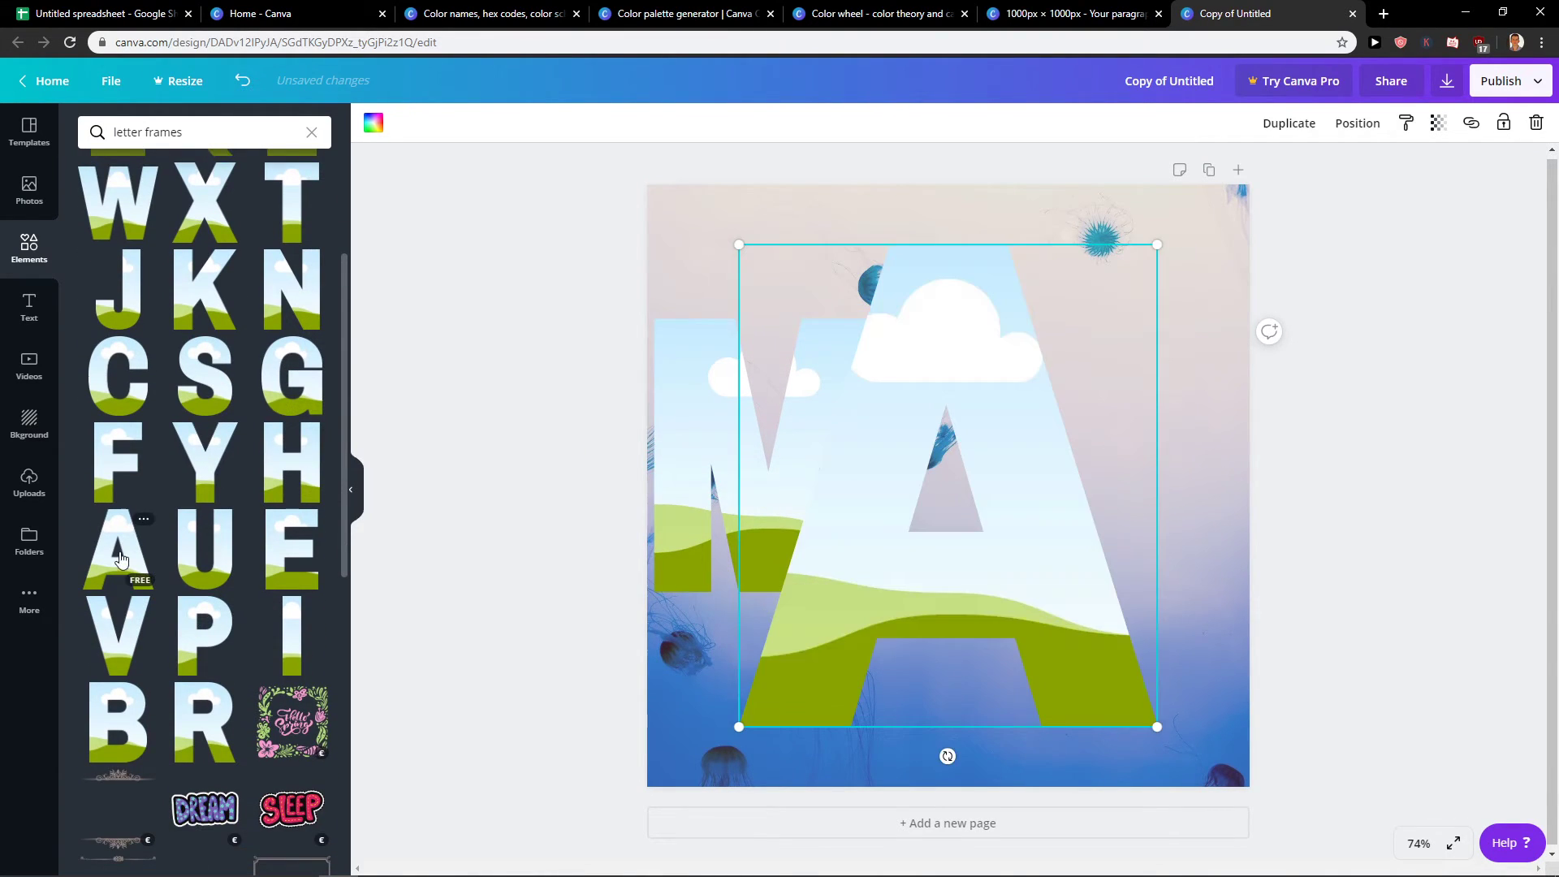
drag(1135, 716, 903, 440)
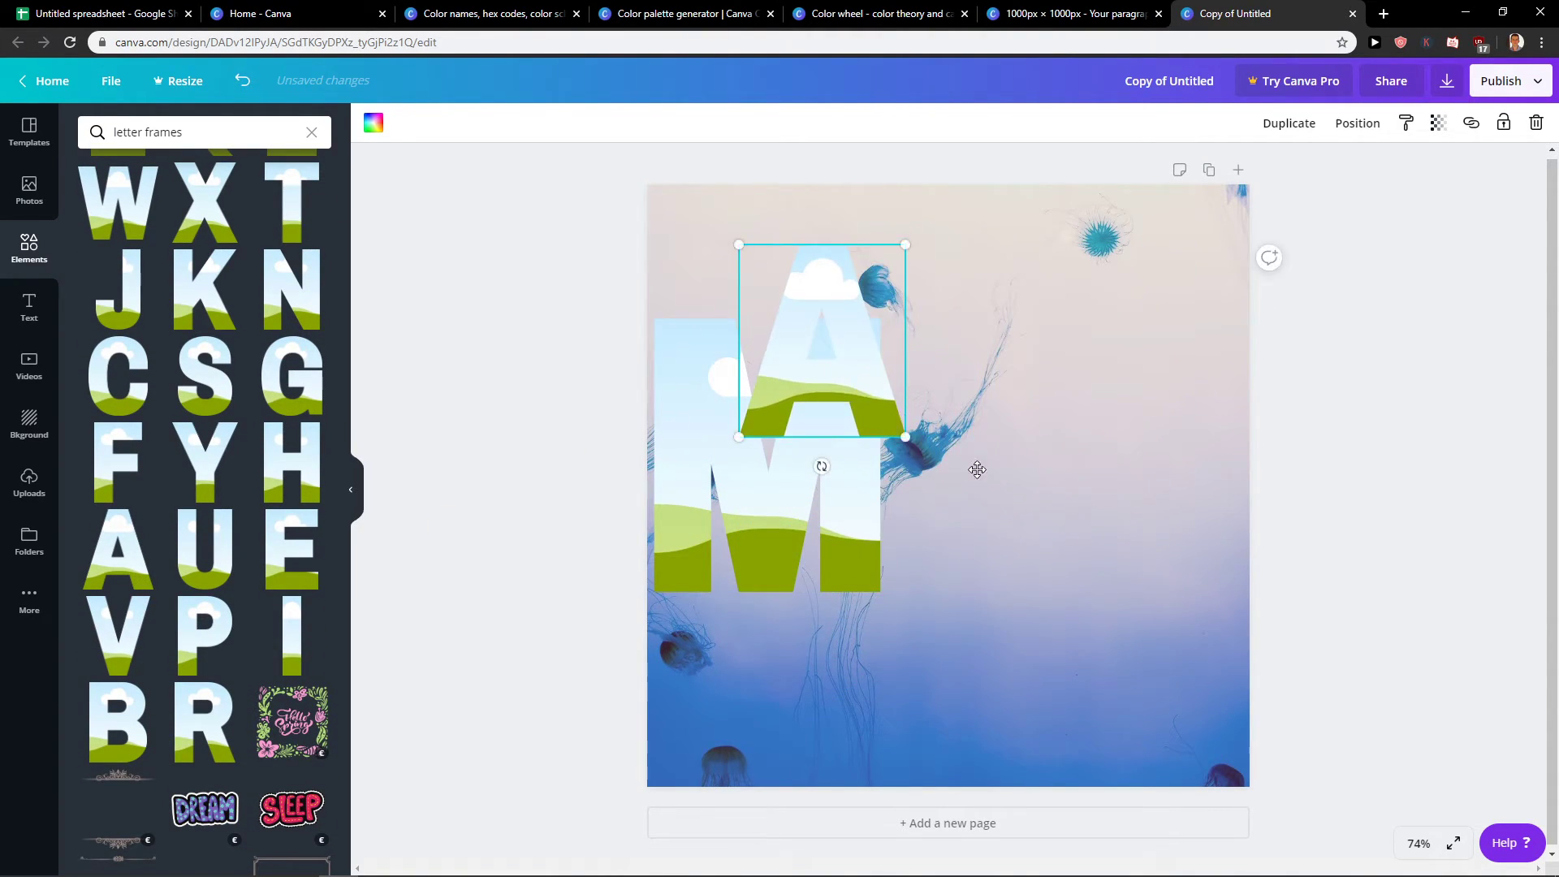
drag(873, 348, 1048, 494)
drag(1085, 393, 1164, 326)
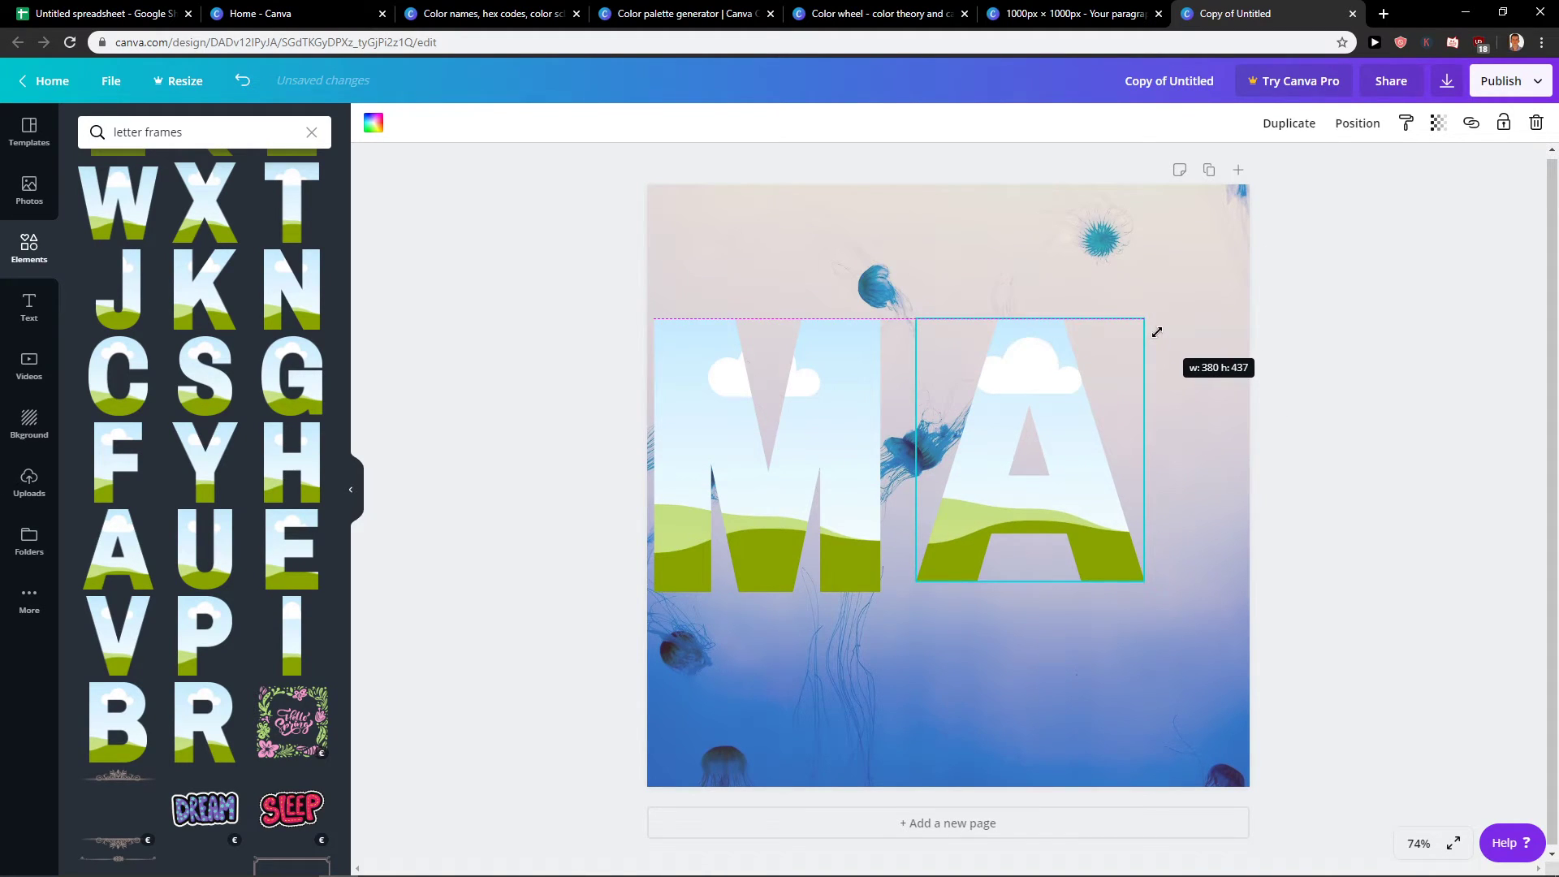
click(1028, 262)
- Add an R letter frame, shrink it and position it next to M and A
scroll(130, 516, up, 1)
scroll(162, 487, down, 4)
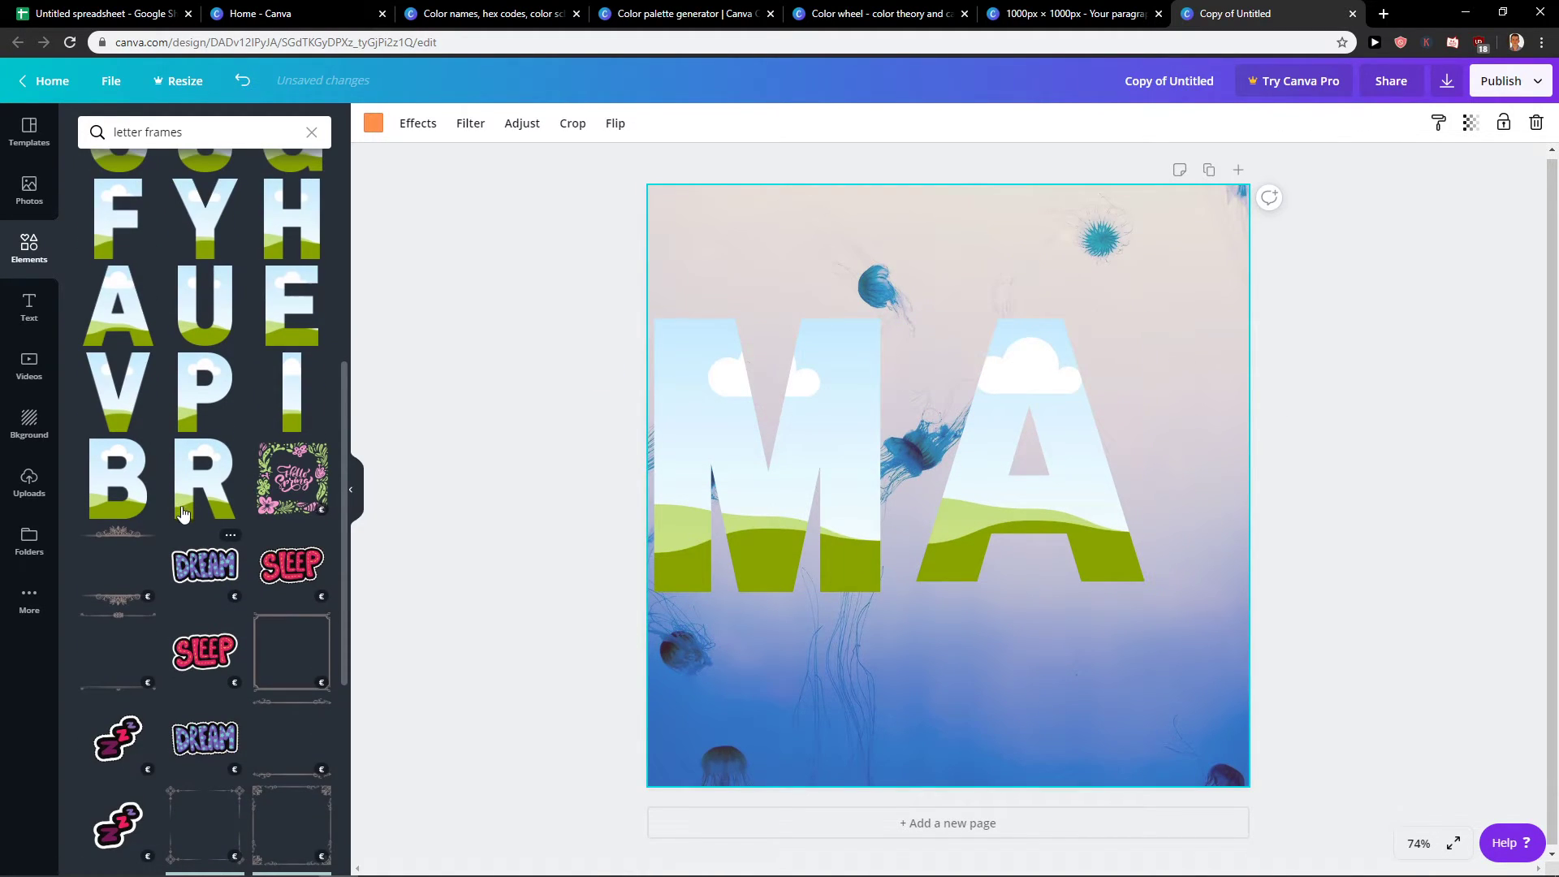
click(203, 477)
drag(1140, 729, 988, 542)
drag(794, 377, 934, 455)
drag(1126, 327, 1079, 400)
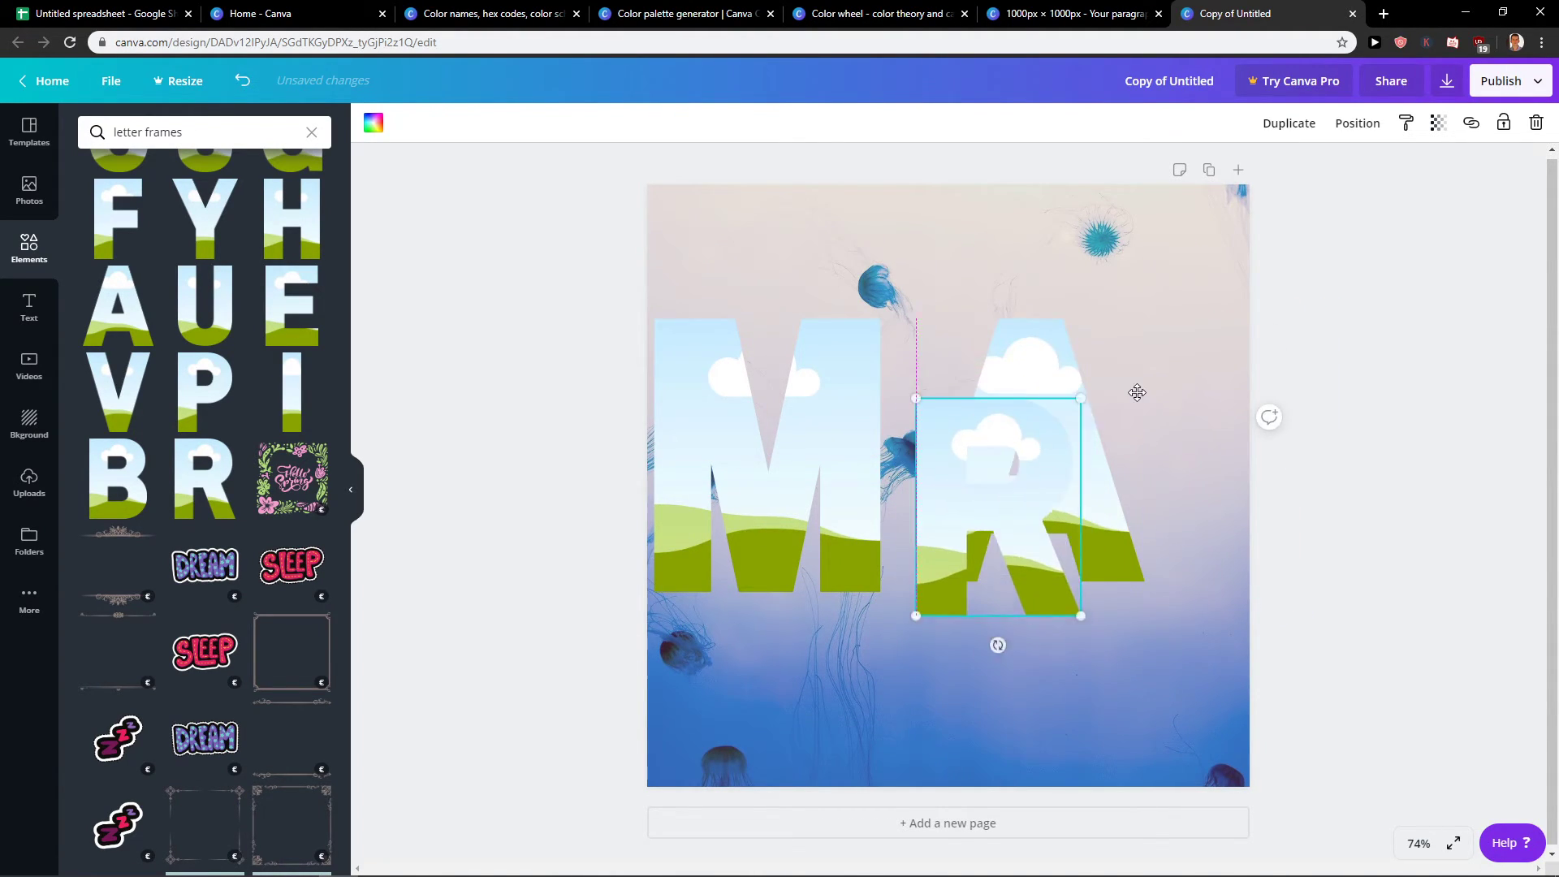
- Resize and nudge the M, A and R frames so they line up in one row
click(886, 357)
drag(831, 347, 798, 370)
drag(999, 442, 918, 453)
drag(845, 337, 902, 383)
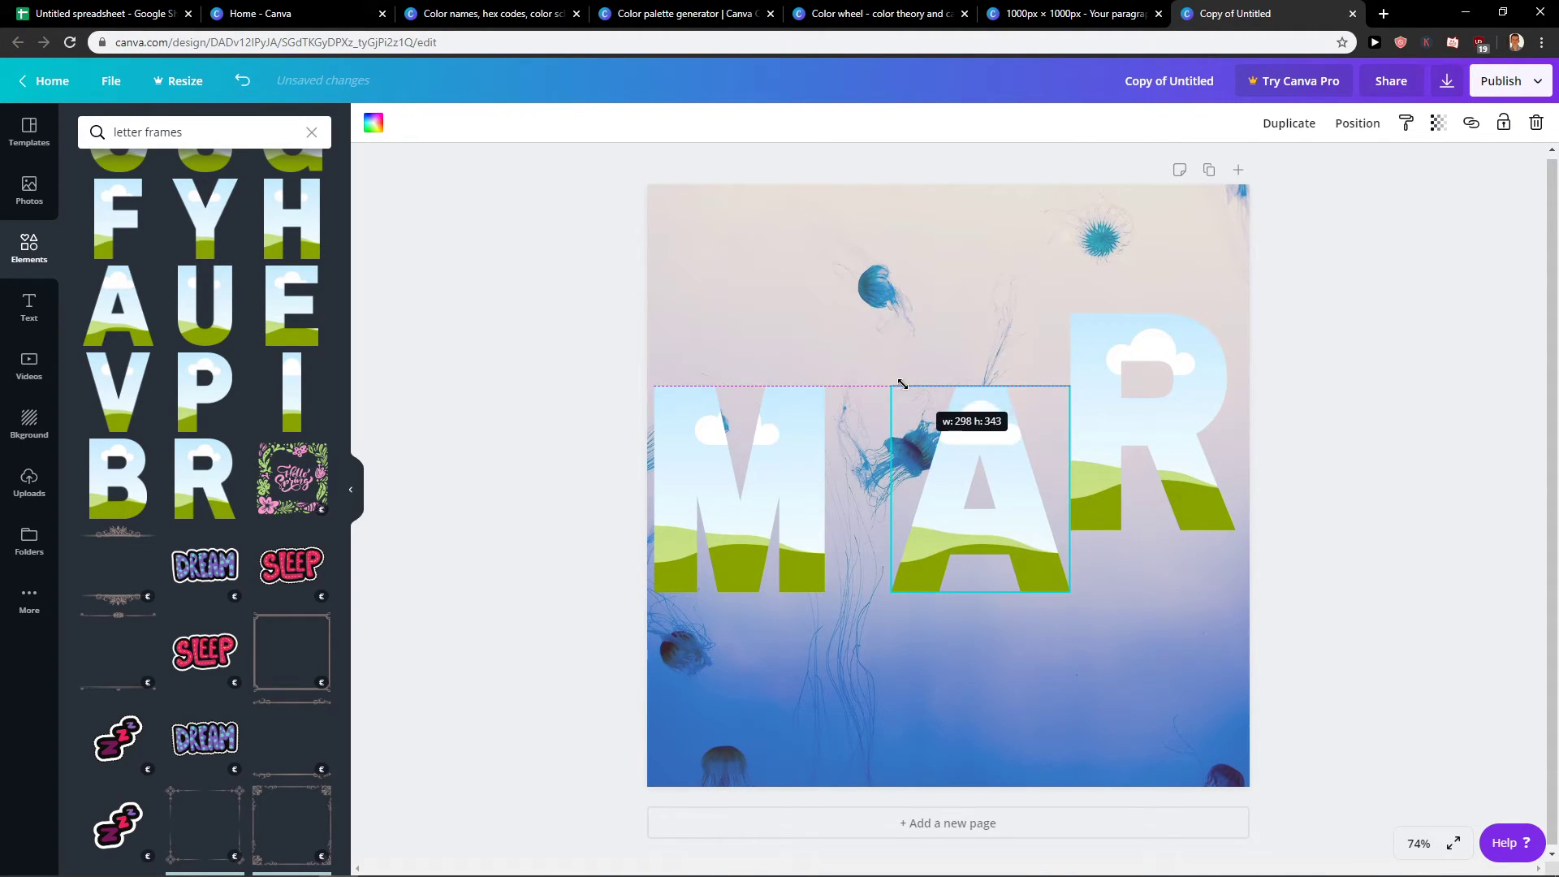
drag(999, 459, 982, 460)
click(1121, 394)
drag(1121, 393, 1123, 452)
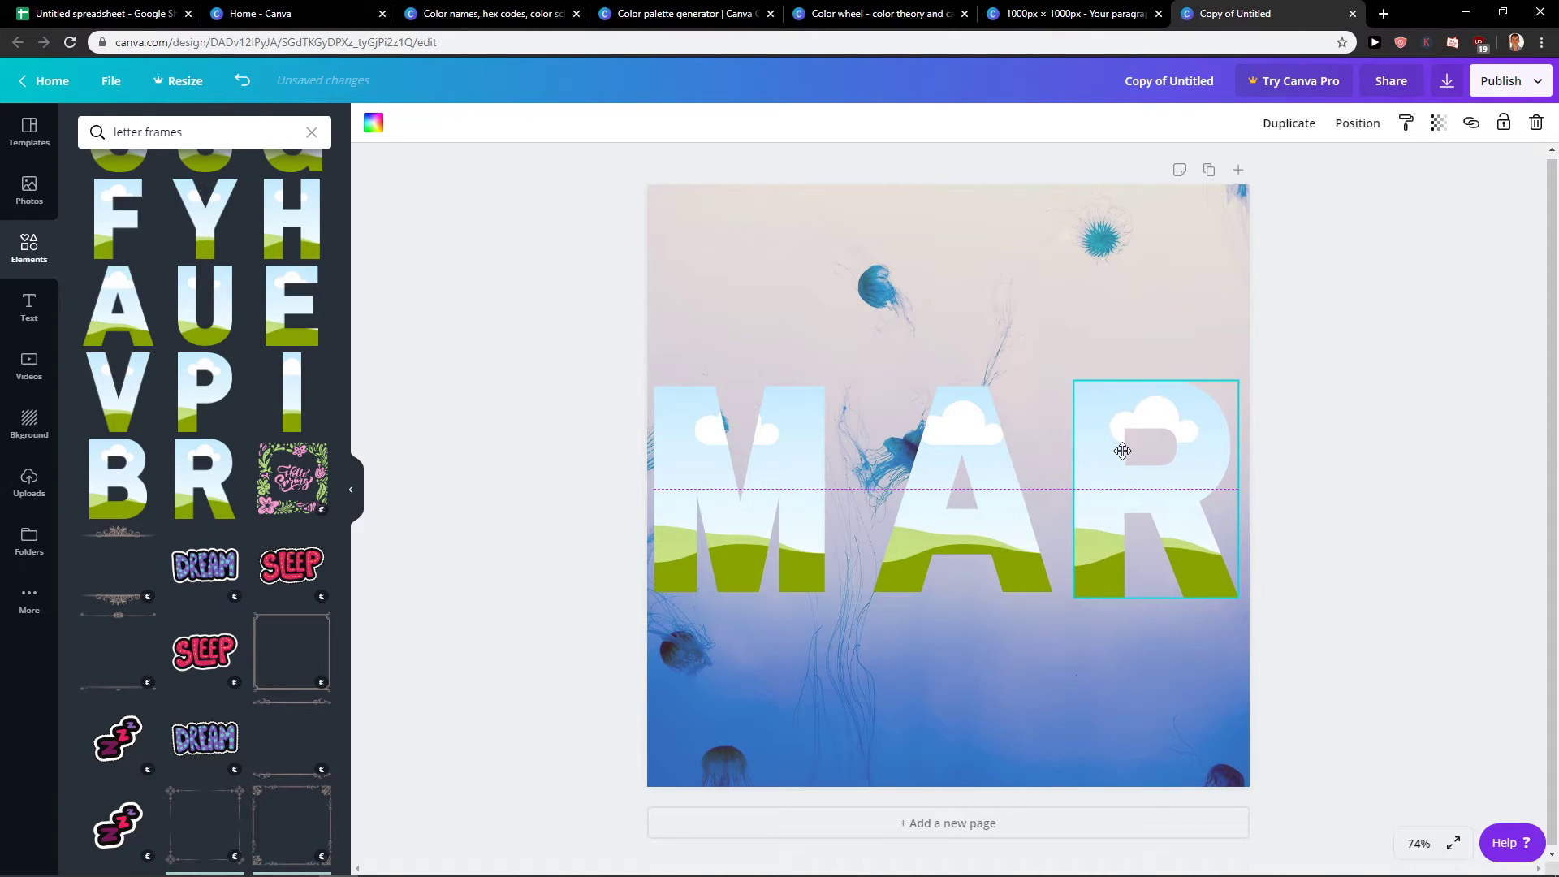
- Fill the M frame with the helmeted boy stock photo
click(974, 634)
click(31, 424)
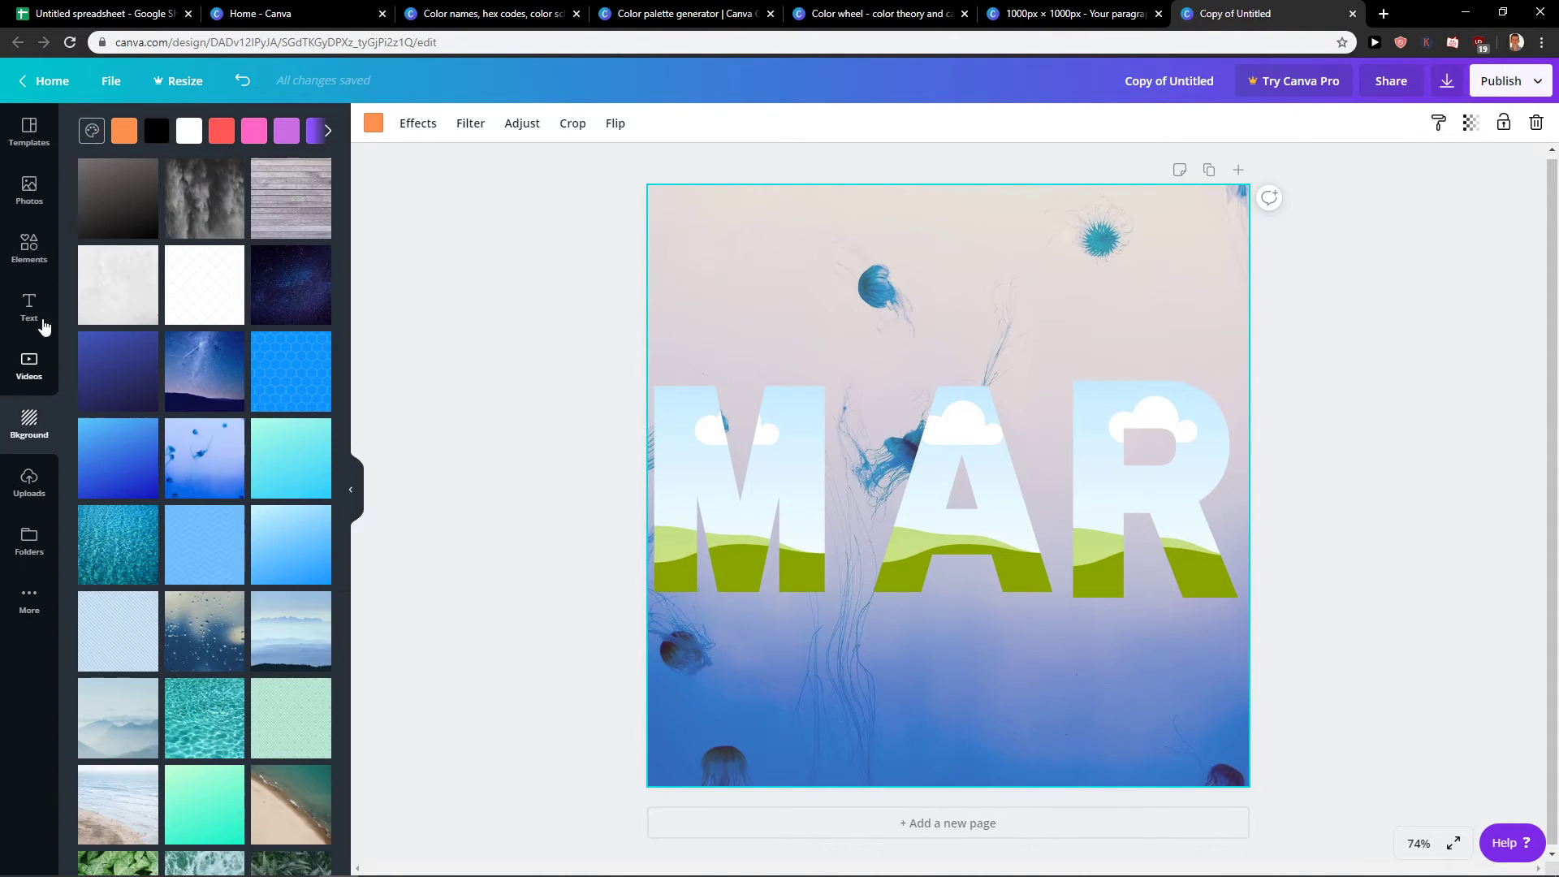
click(30, 189)
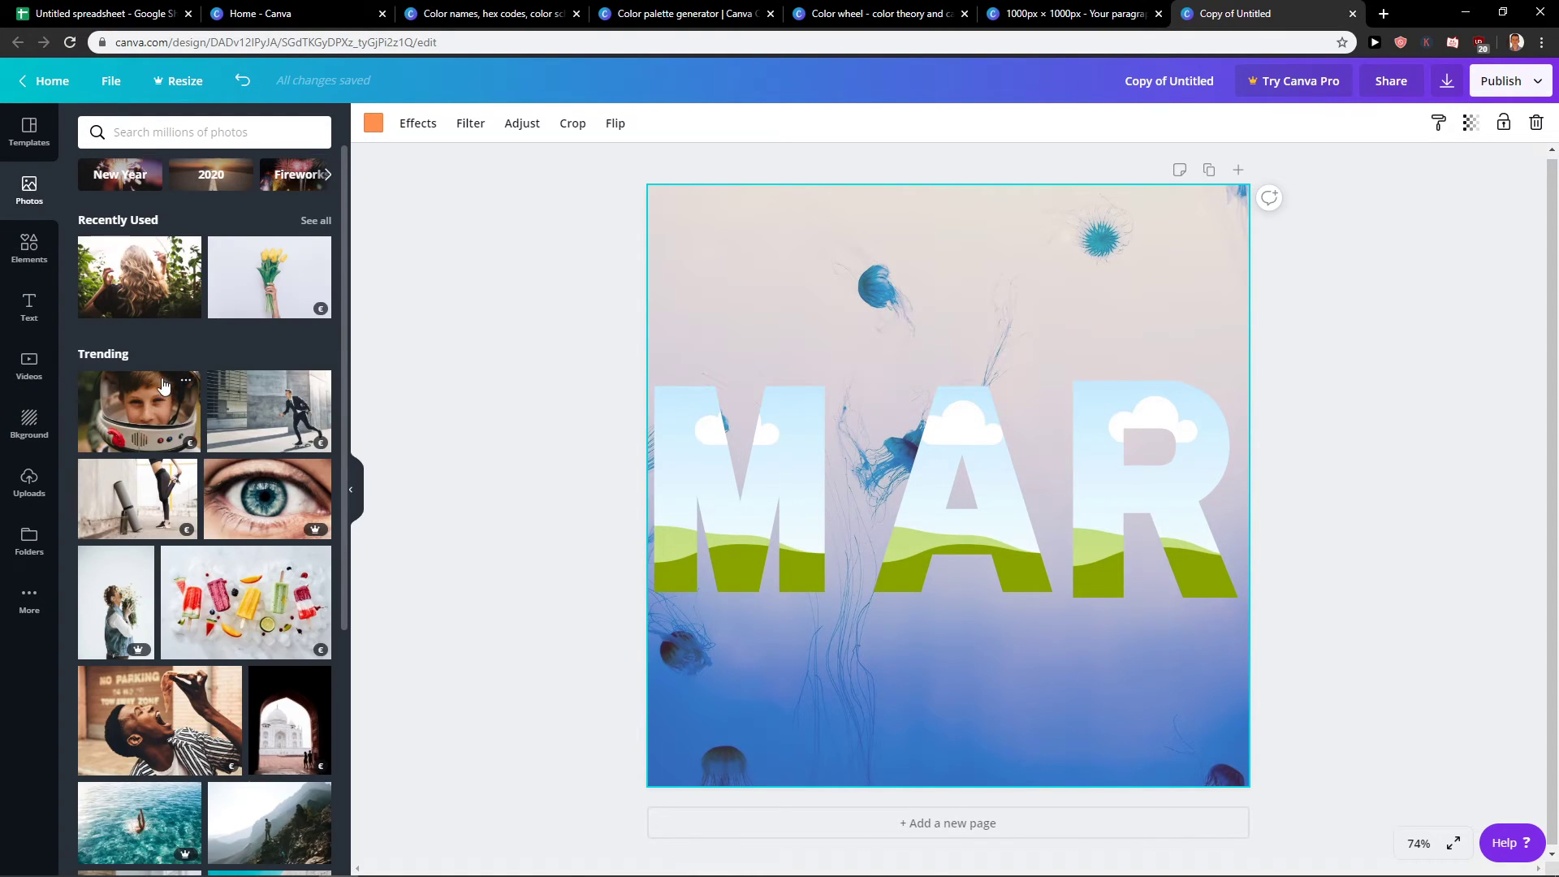
click(128, 413)
drag(949, 511, 802, 527)
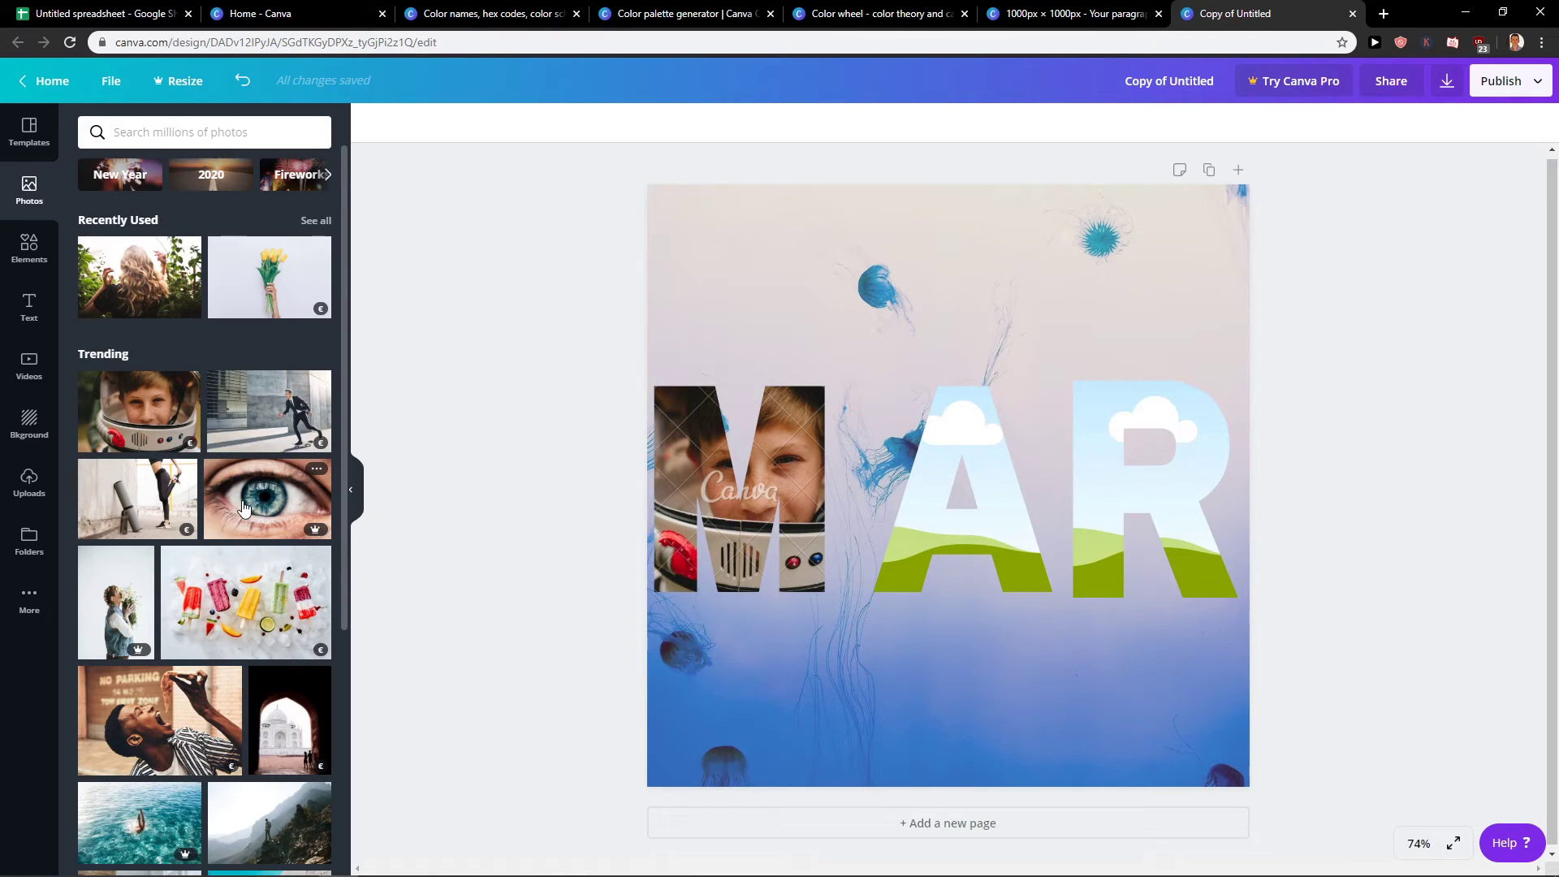
- Fill the A frame with the curly-haired woman photo and the R frame with the watermelon
click(155, 271)
drag(1022, 593, 957, 559)
scroll(203, 568, down, 5)
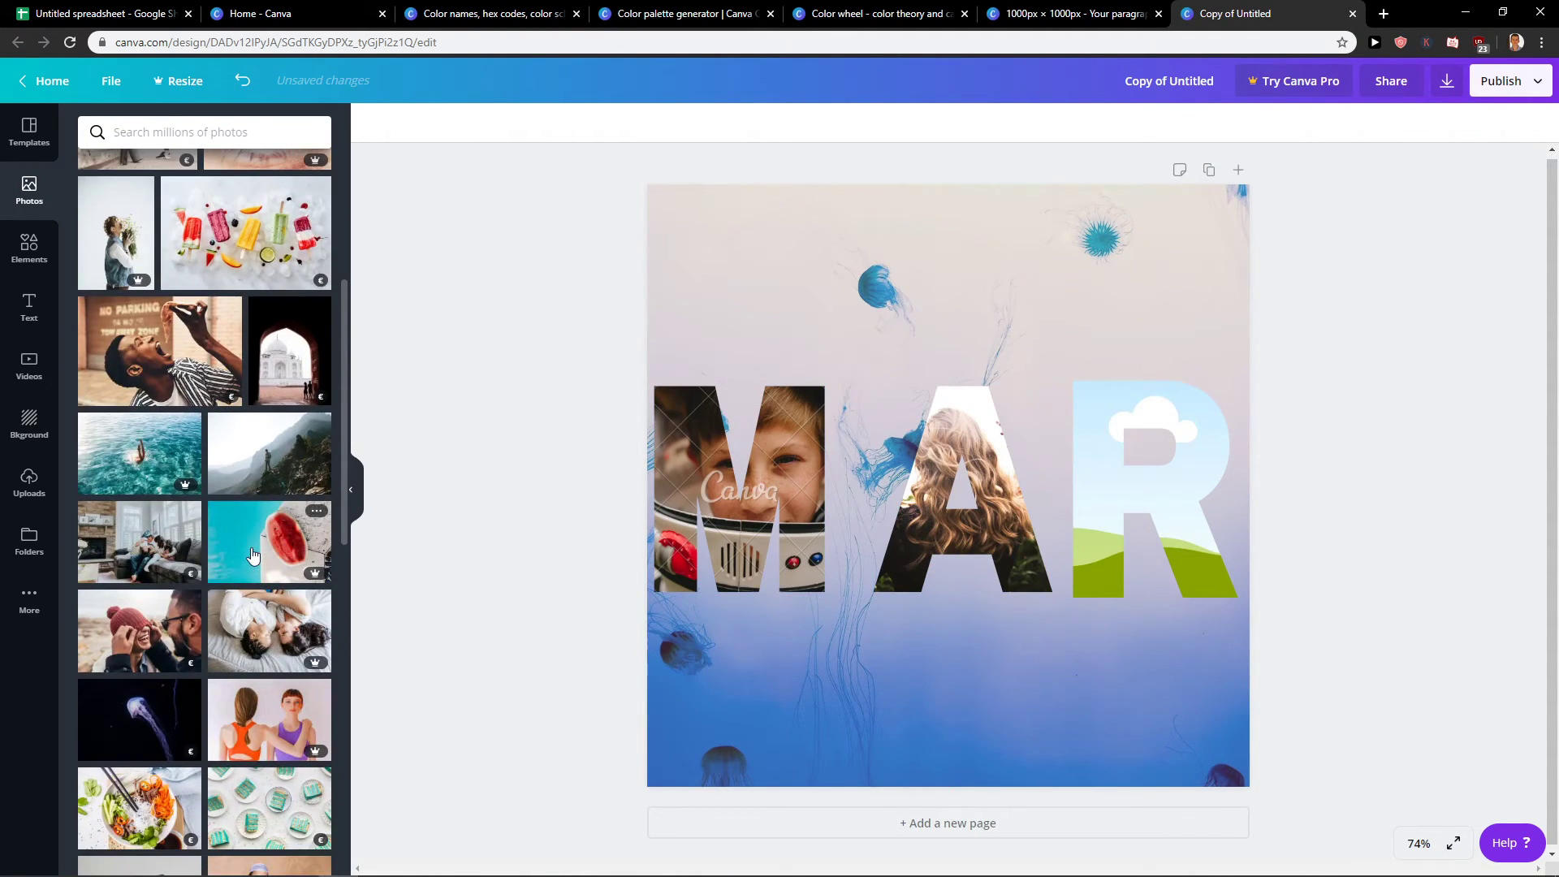
click(269, 541)
drag(1042, 654, 1174, 635)
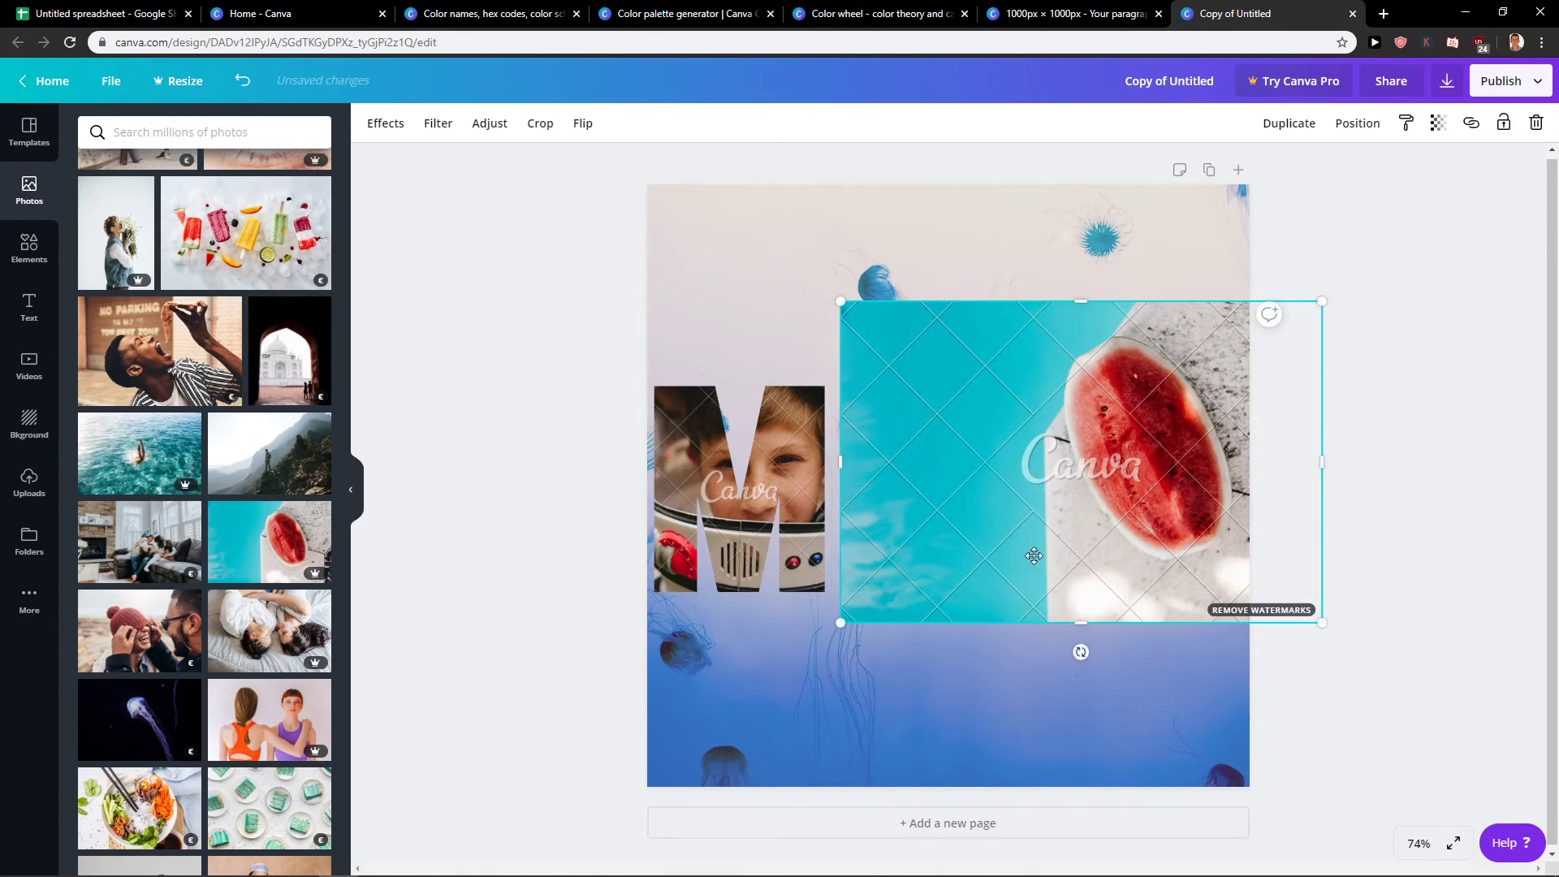
mouse_move(1185, 535)
mouse_down()
mouse_move(1028, 573)
mouse_move(1236, 515)
mouse_move(1179, 544)
mouse_up()
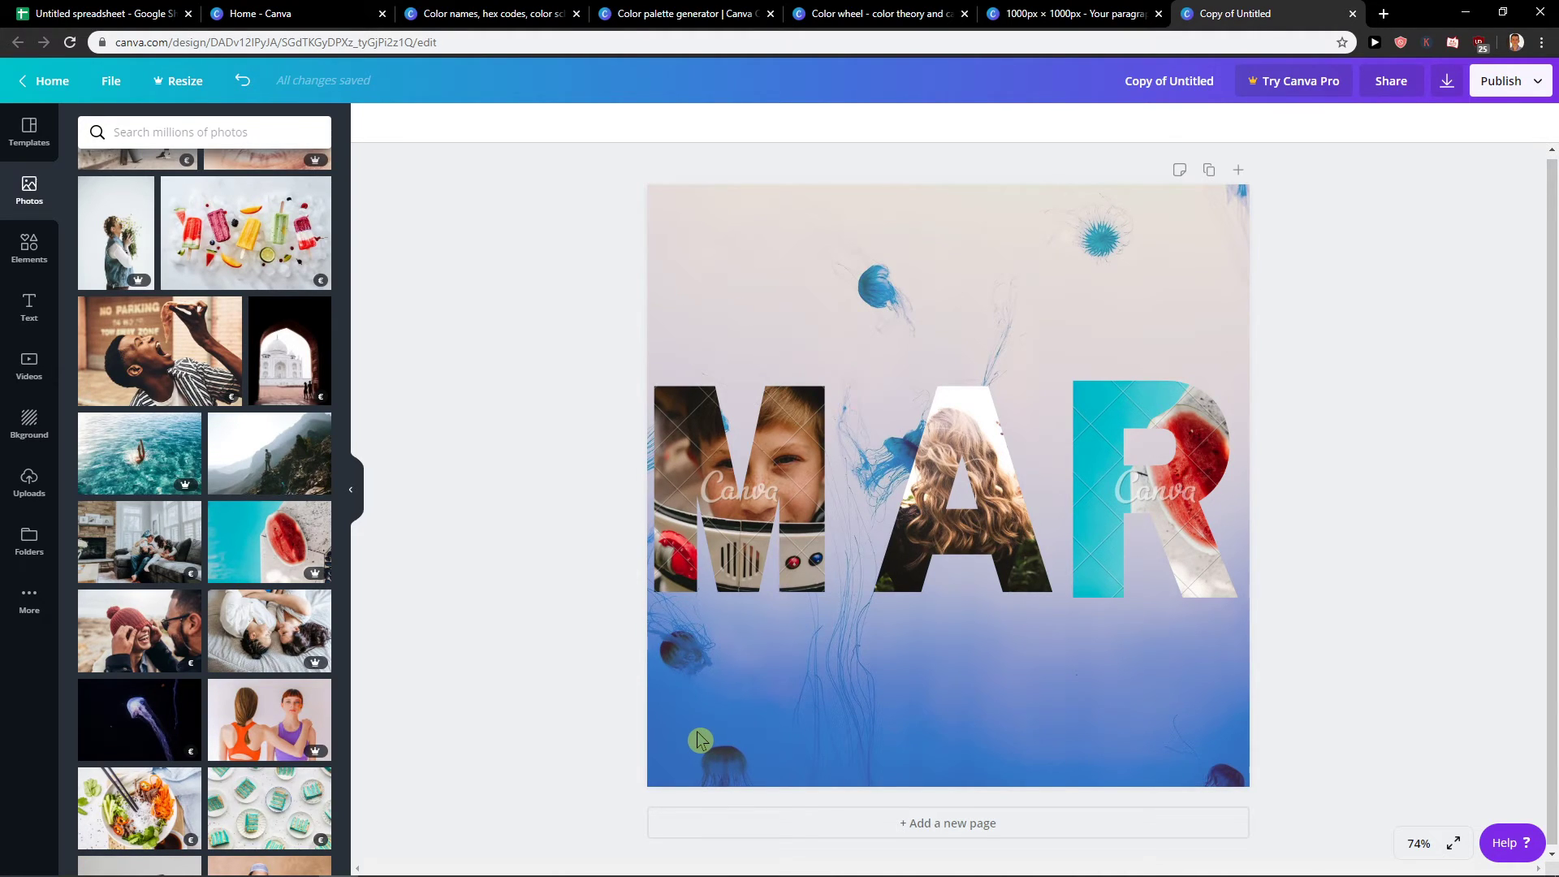
- Search Elements for 'gradients', replacing the previous search text
click(29, 191)
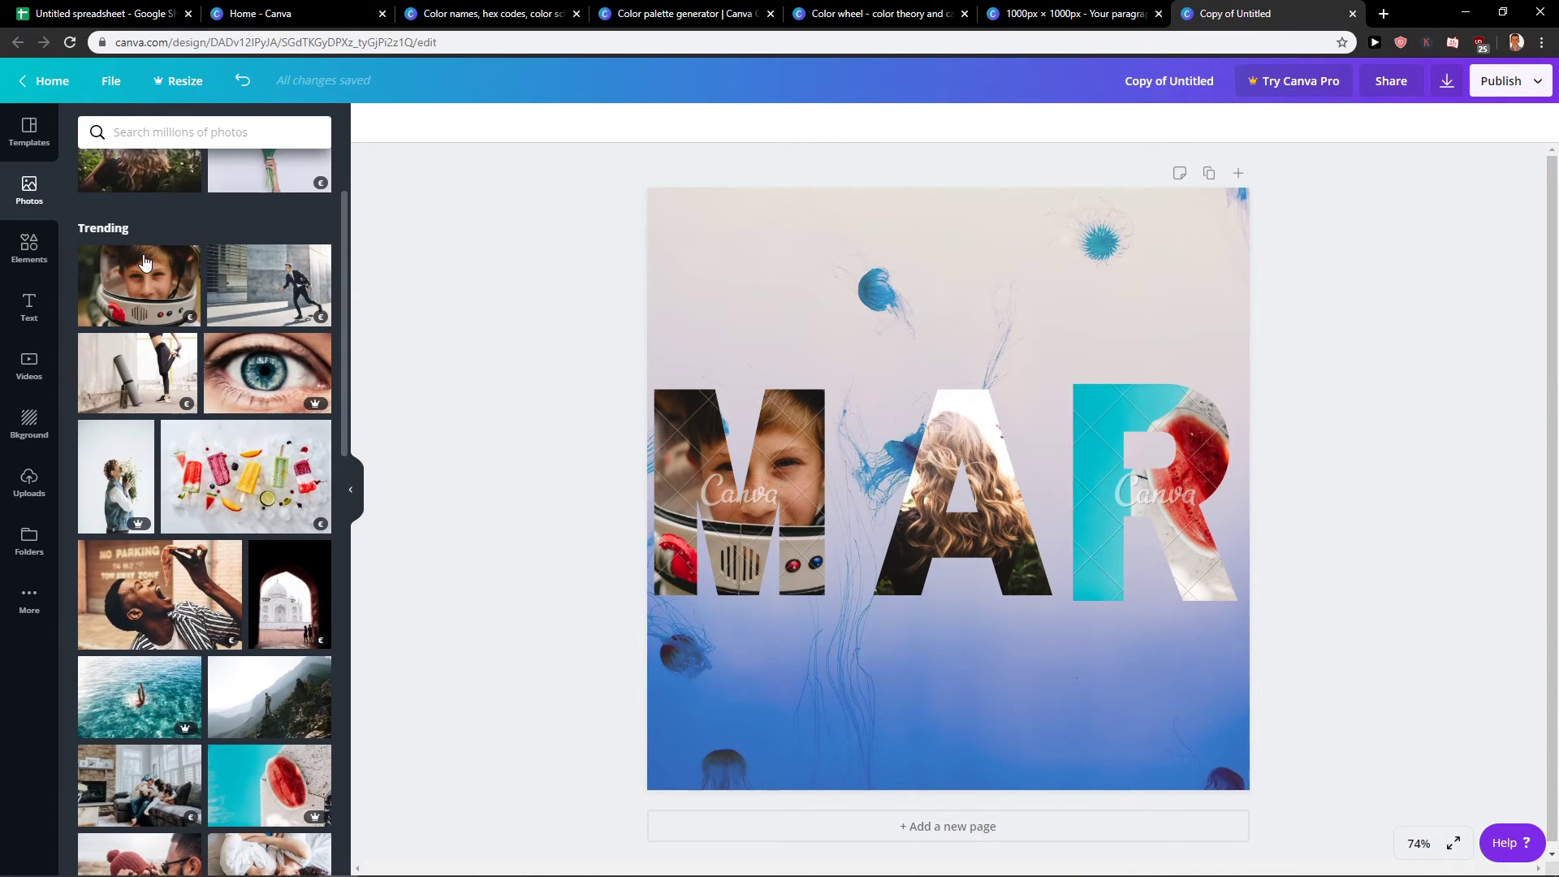
click(29, 247)
double_click(159, 133)
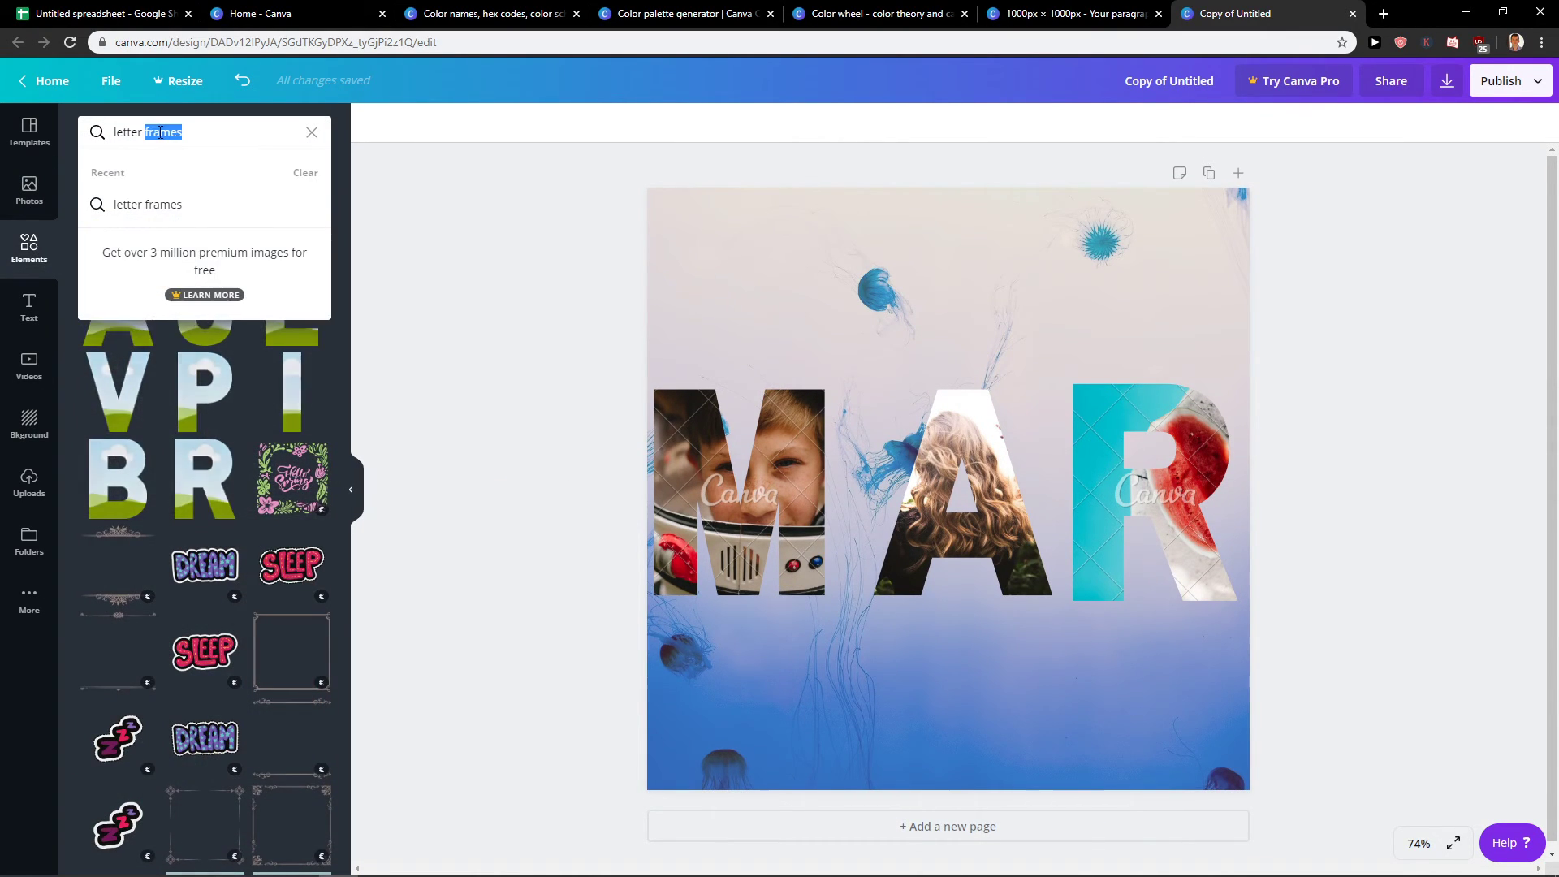
key(ctrl+a)
text(gra)
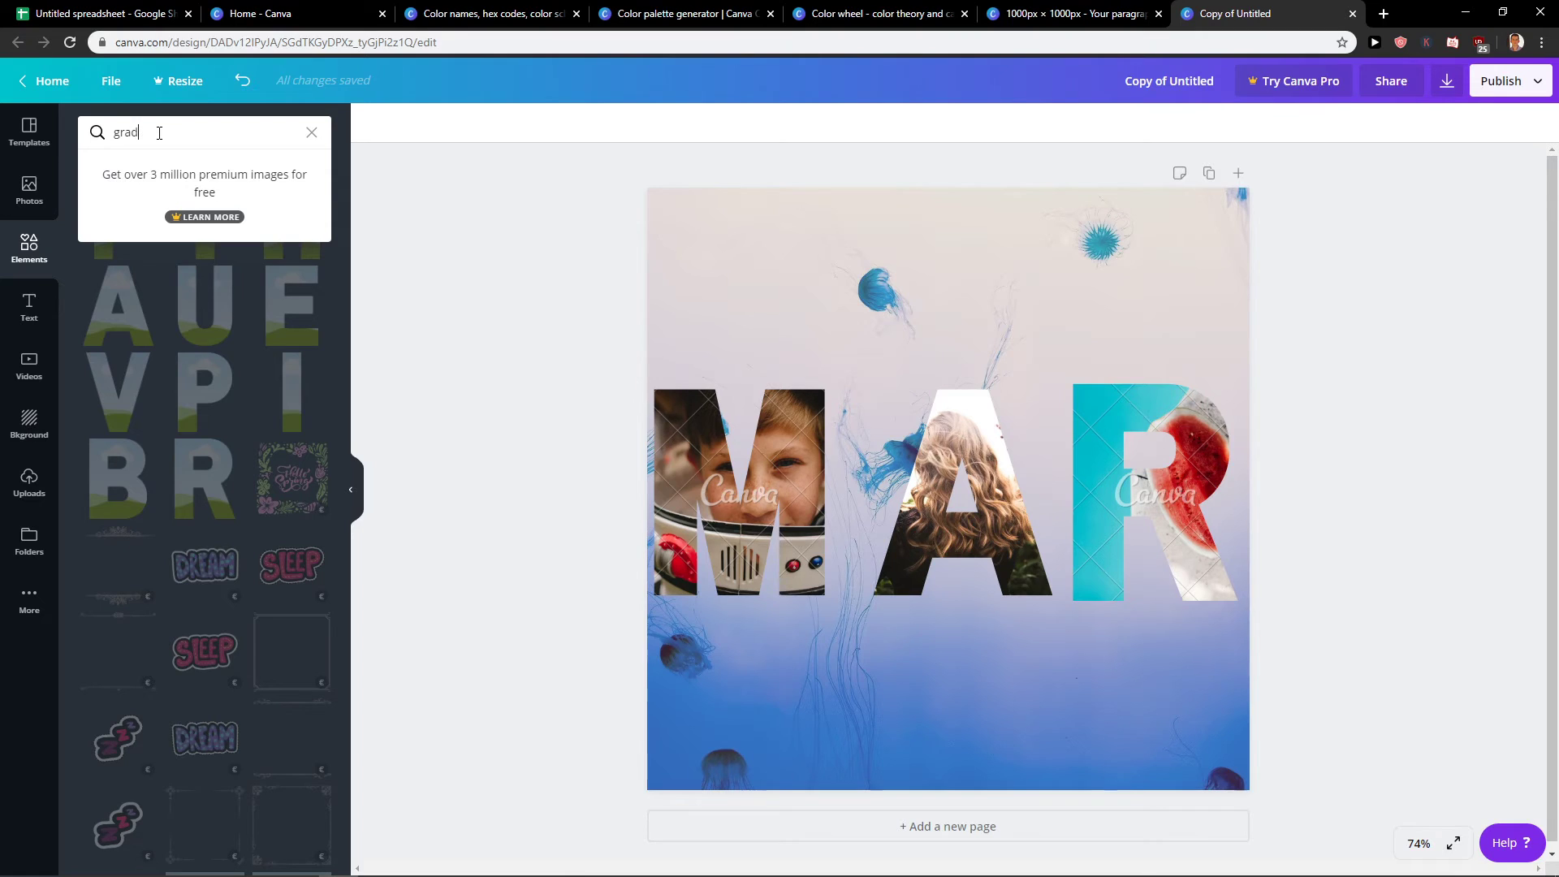
text(dients)
key(Return)
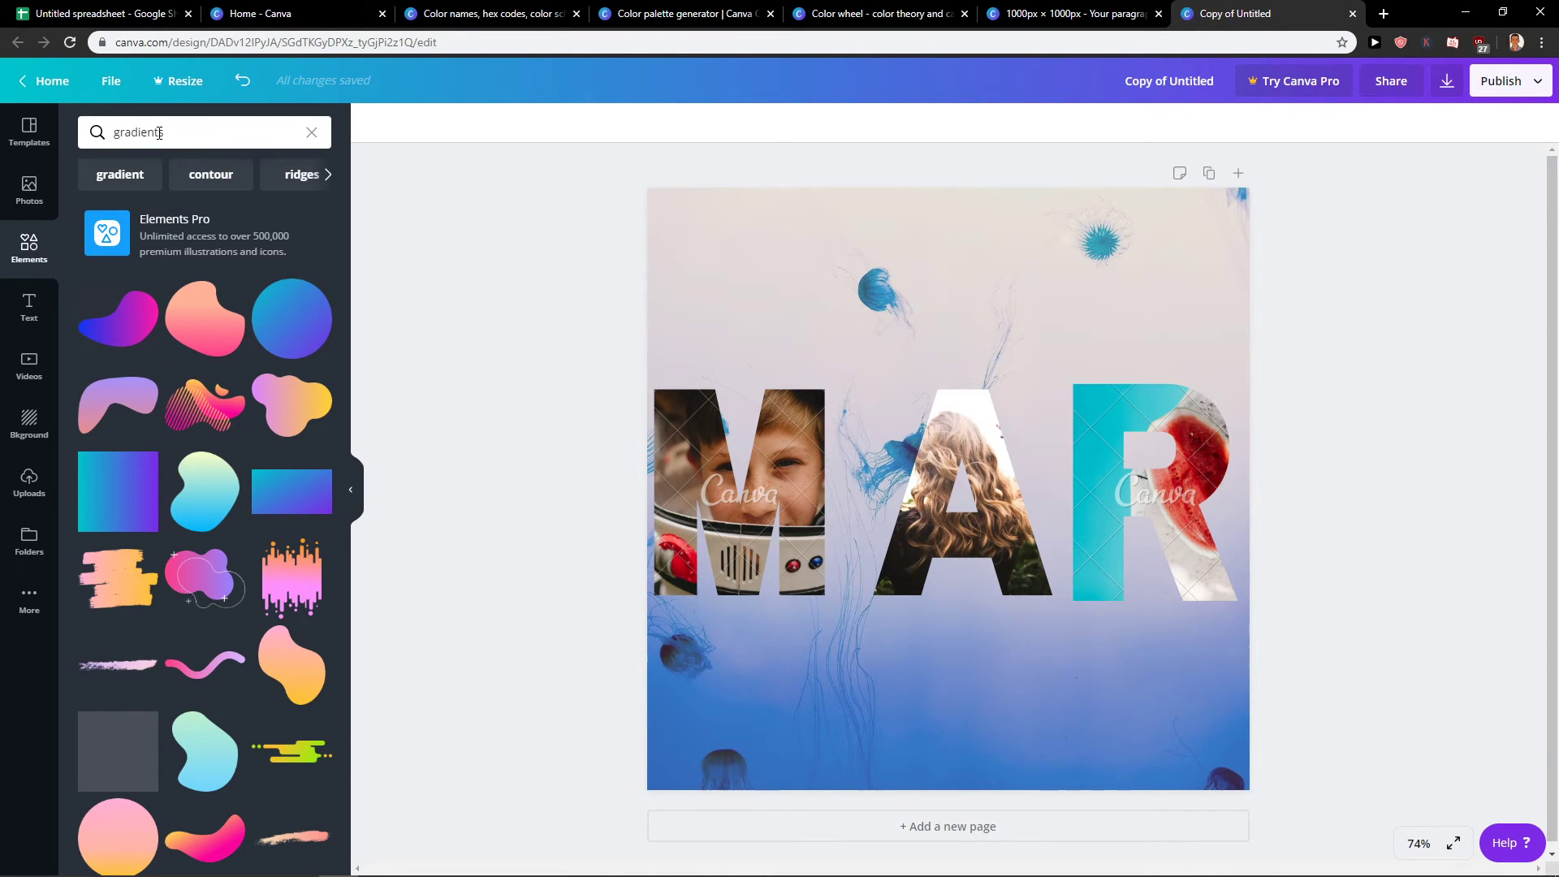
- Place a blue gradient circle at the upper left, then make a gradient square the page background
click(284, 358)
drag(1003, 515, 815, 510)
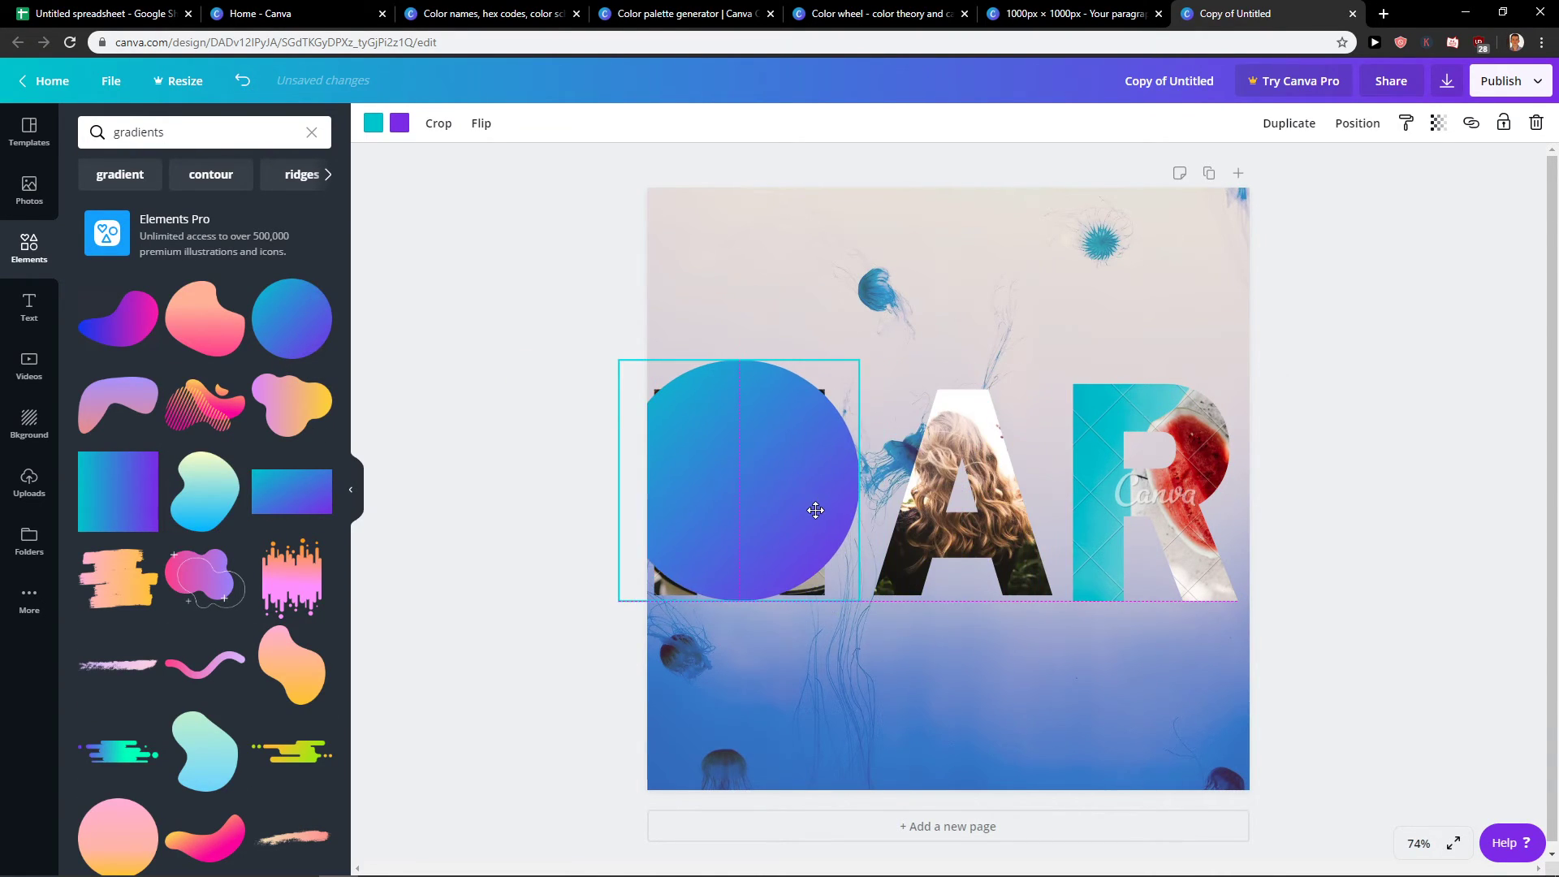
drag(864, 634, 1031, 793)
click(745, 493)
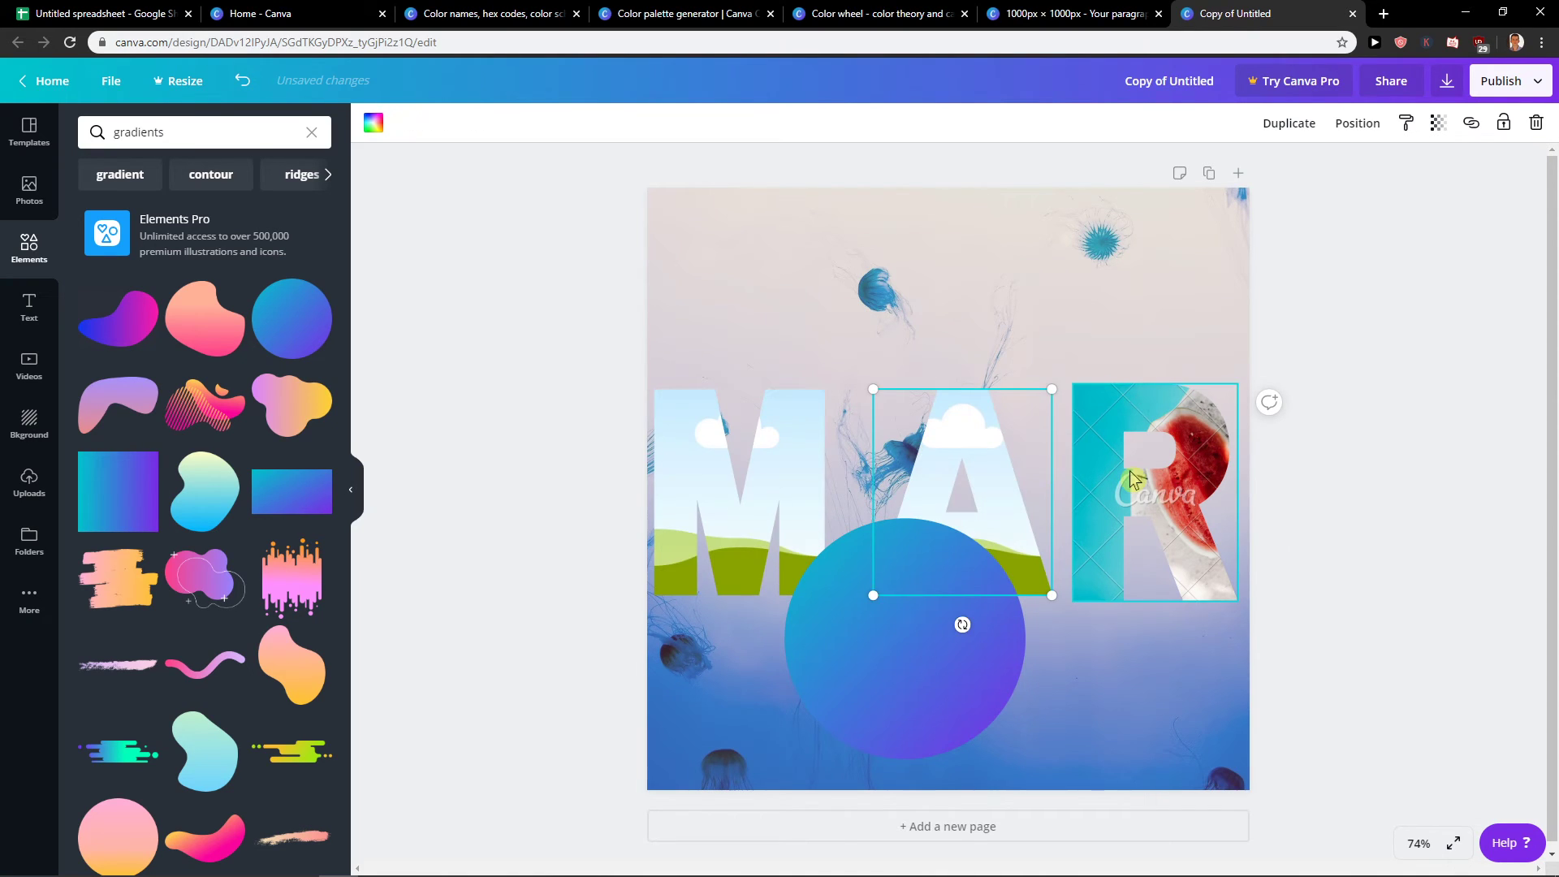
drag(862, 658, 757, 368)
click(96, 500)
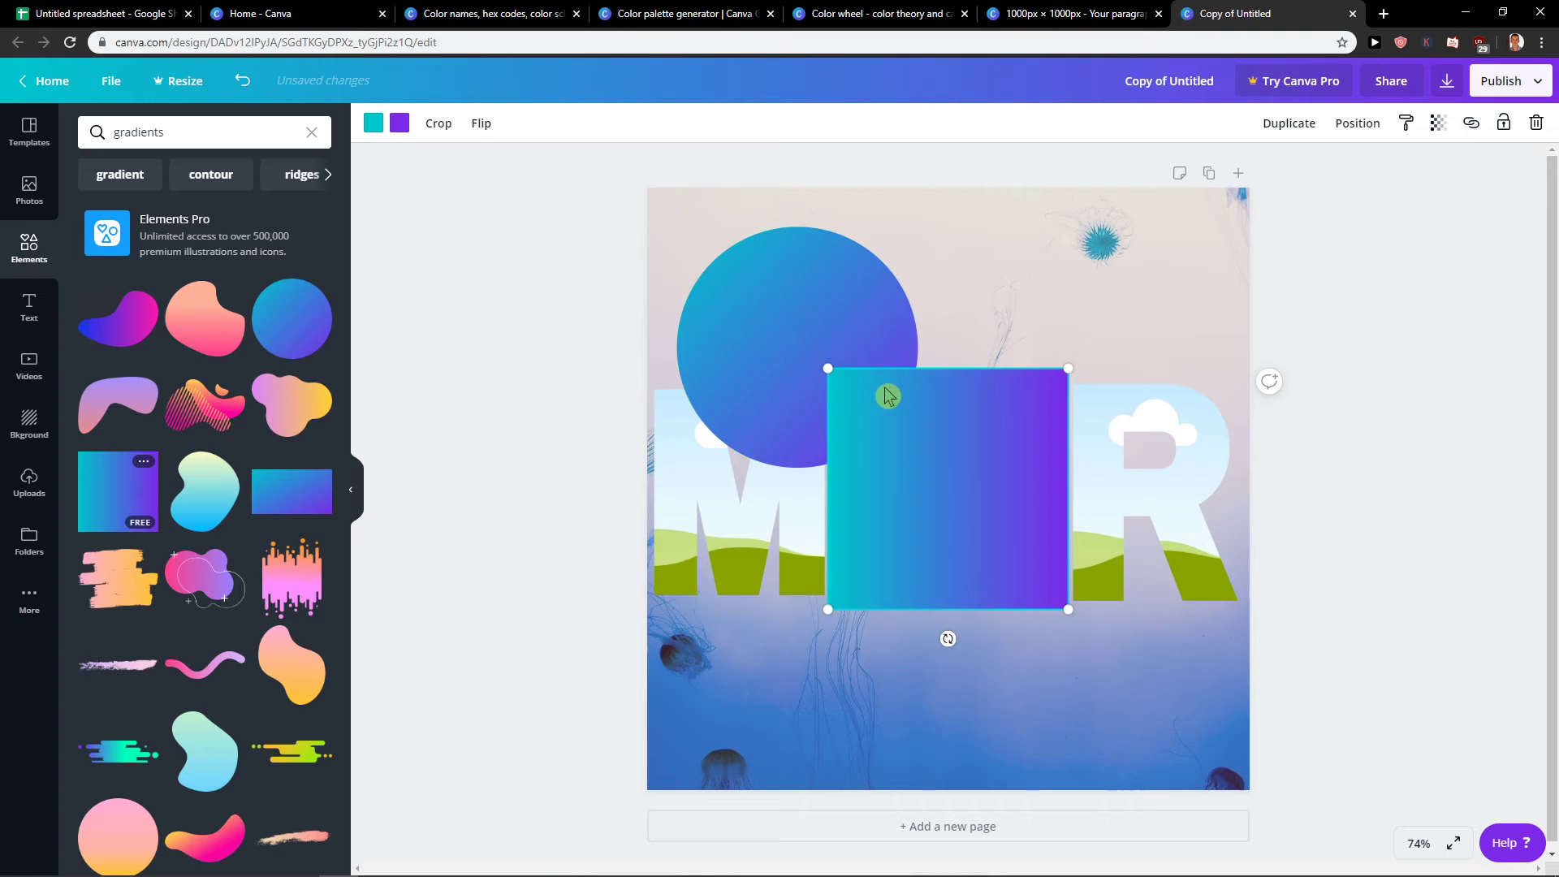
drag(926, 592, 963, 512)
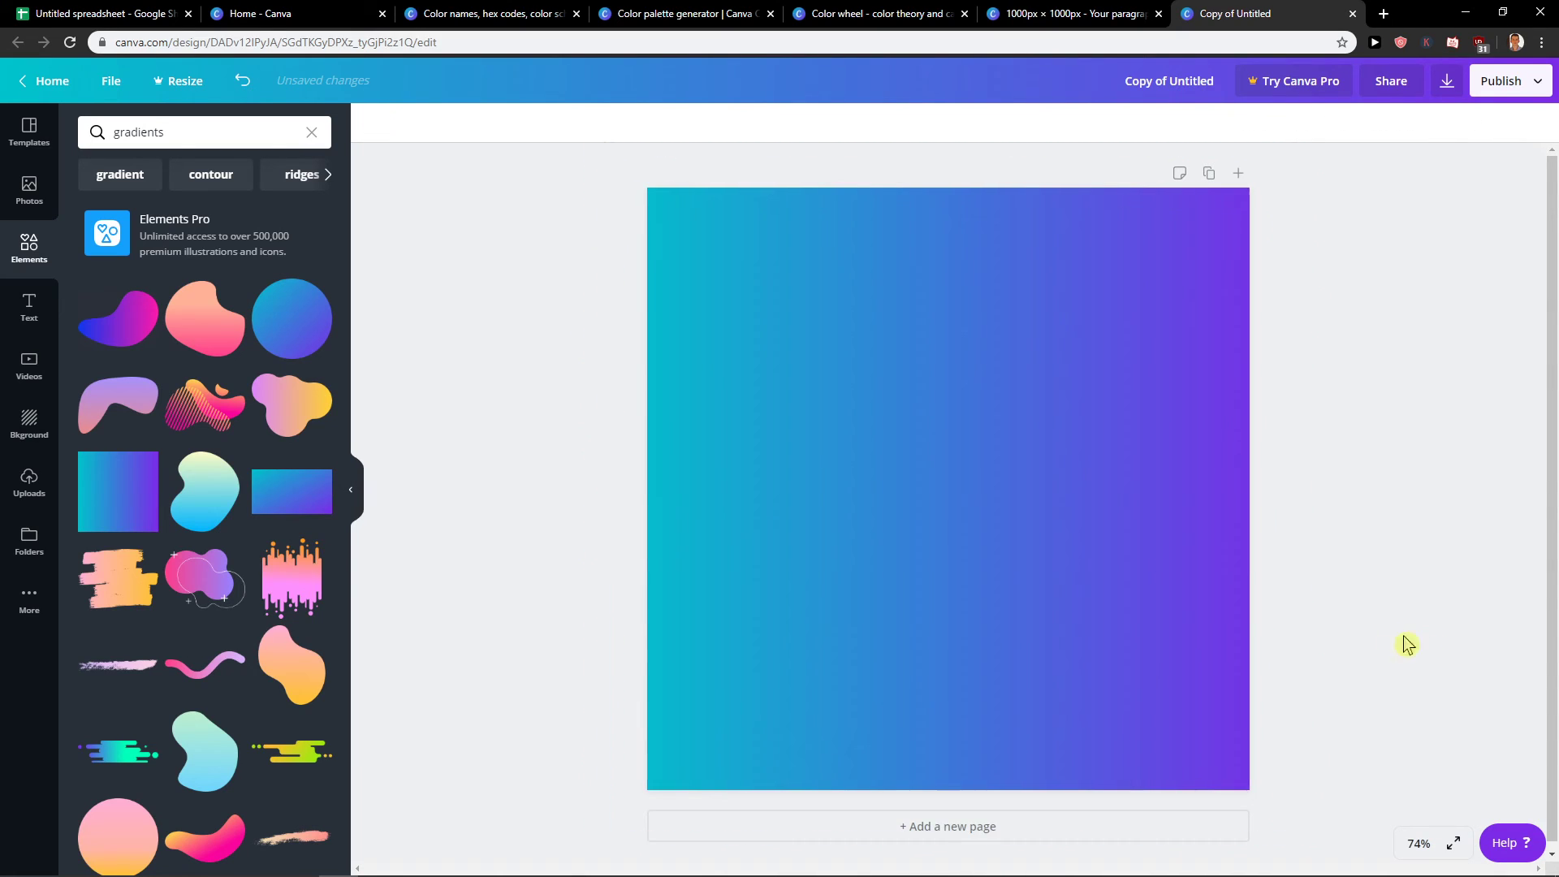
- Recolour the background gradient so its left end is orange and its right end yellow
click(761, 357)
click(382, 121)
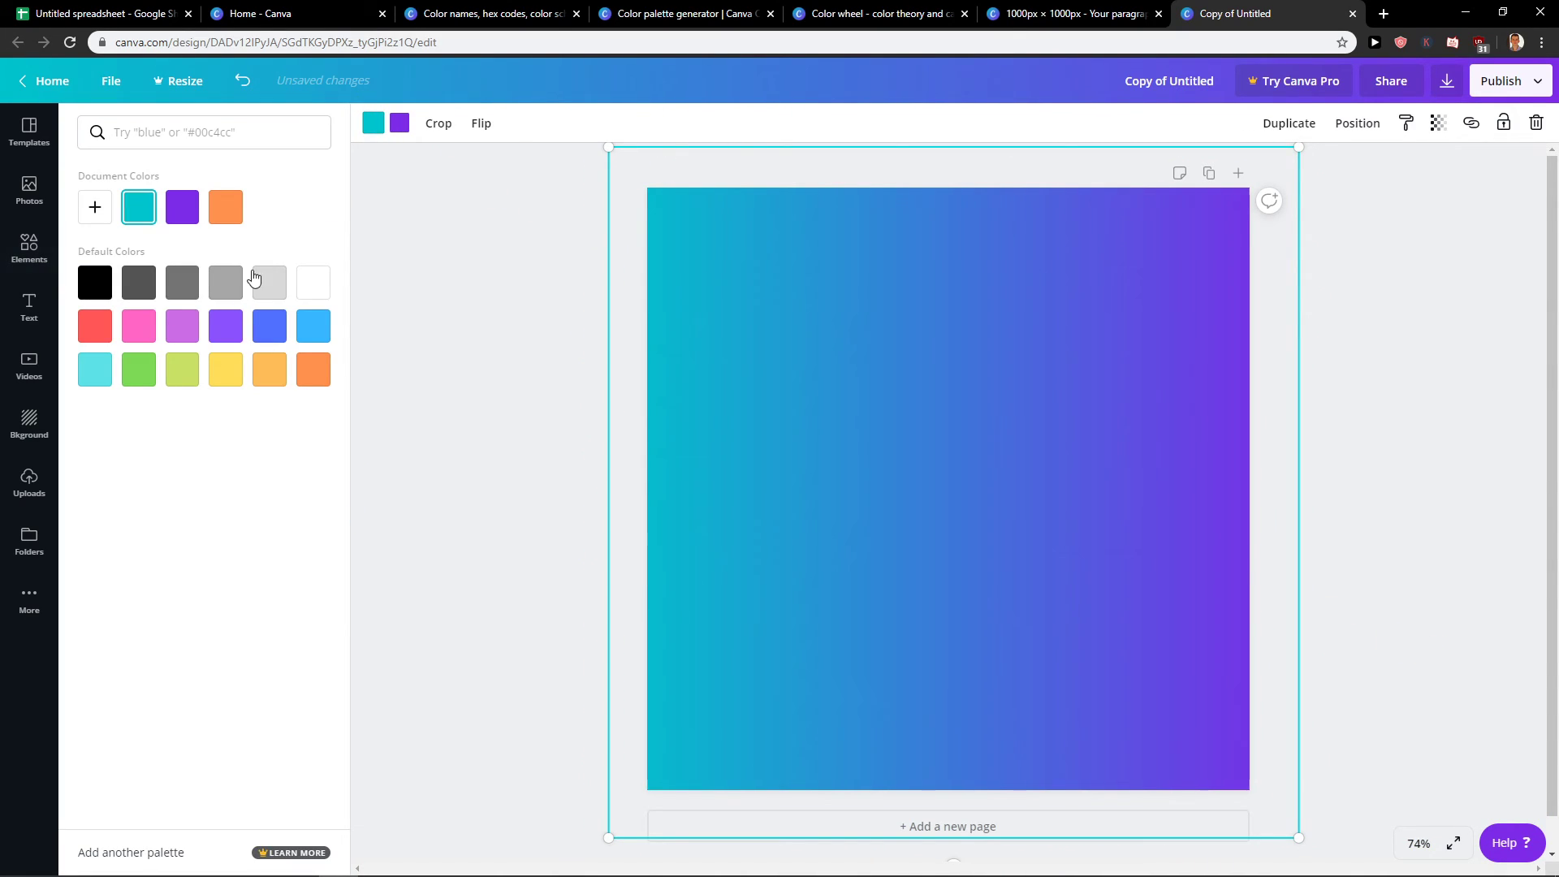
click(315, 292)
click(307, 374)
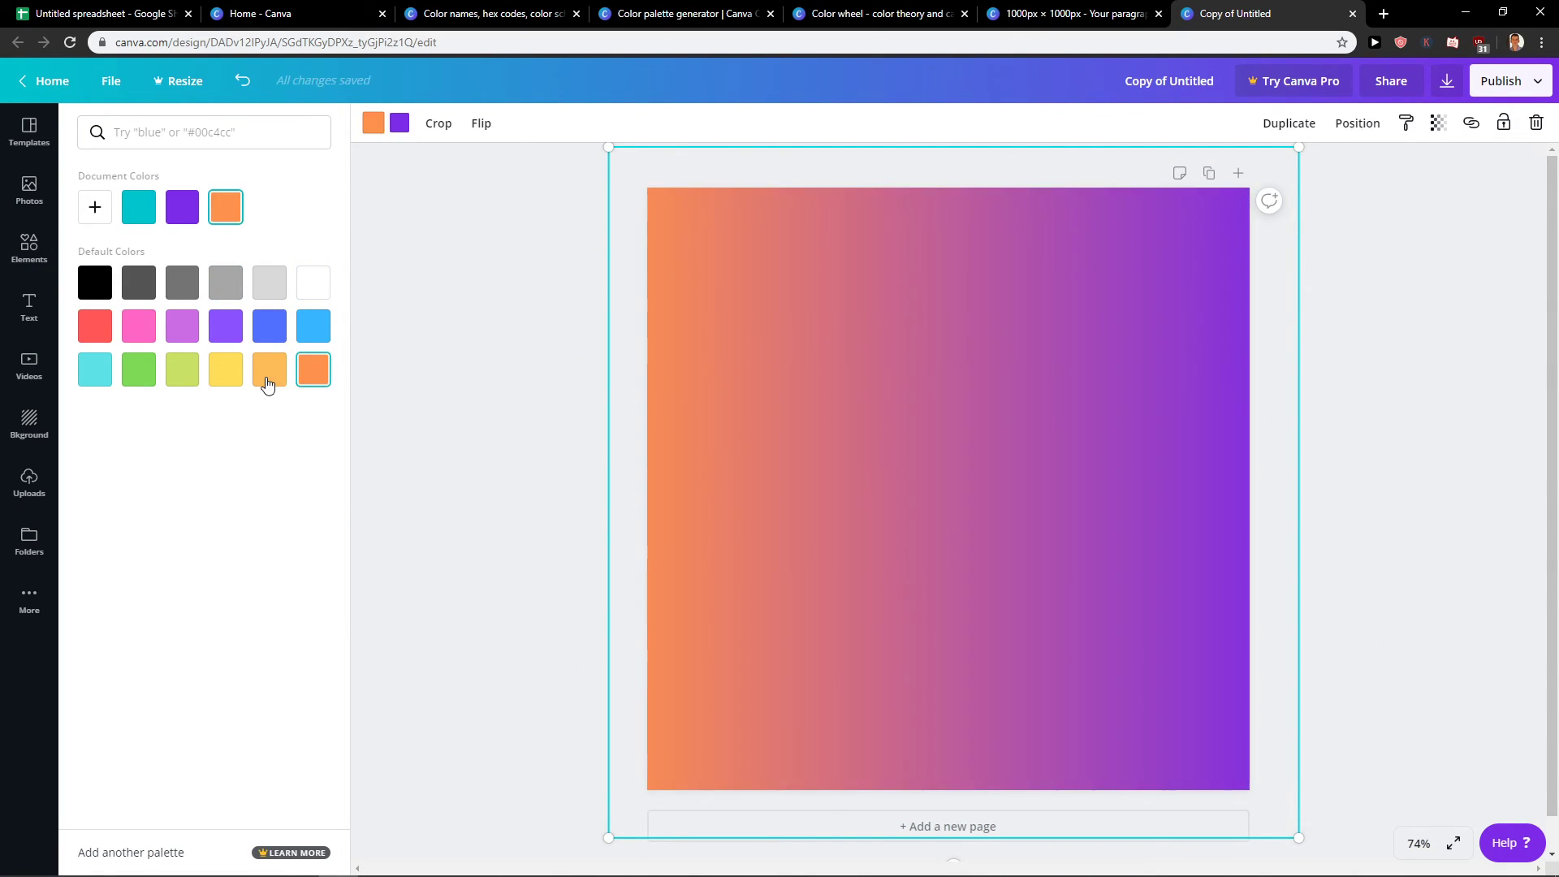
click(255, 338)
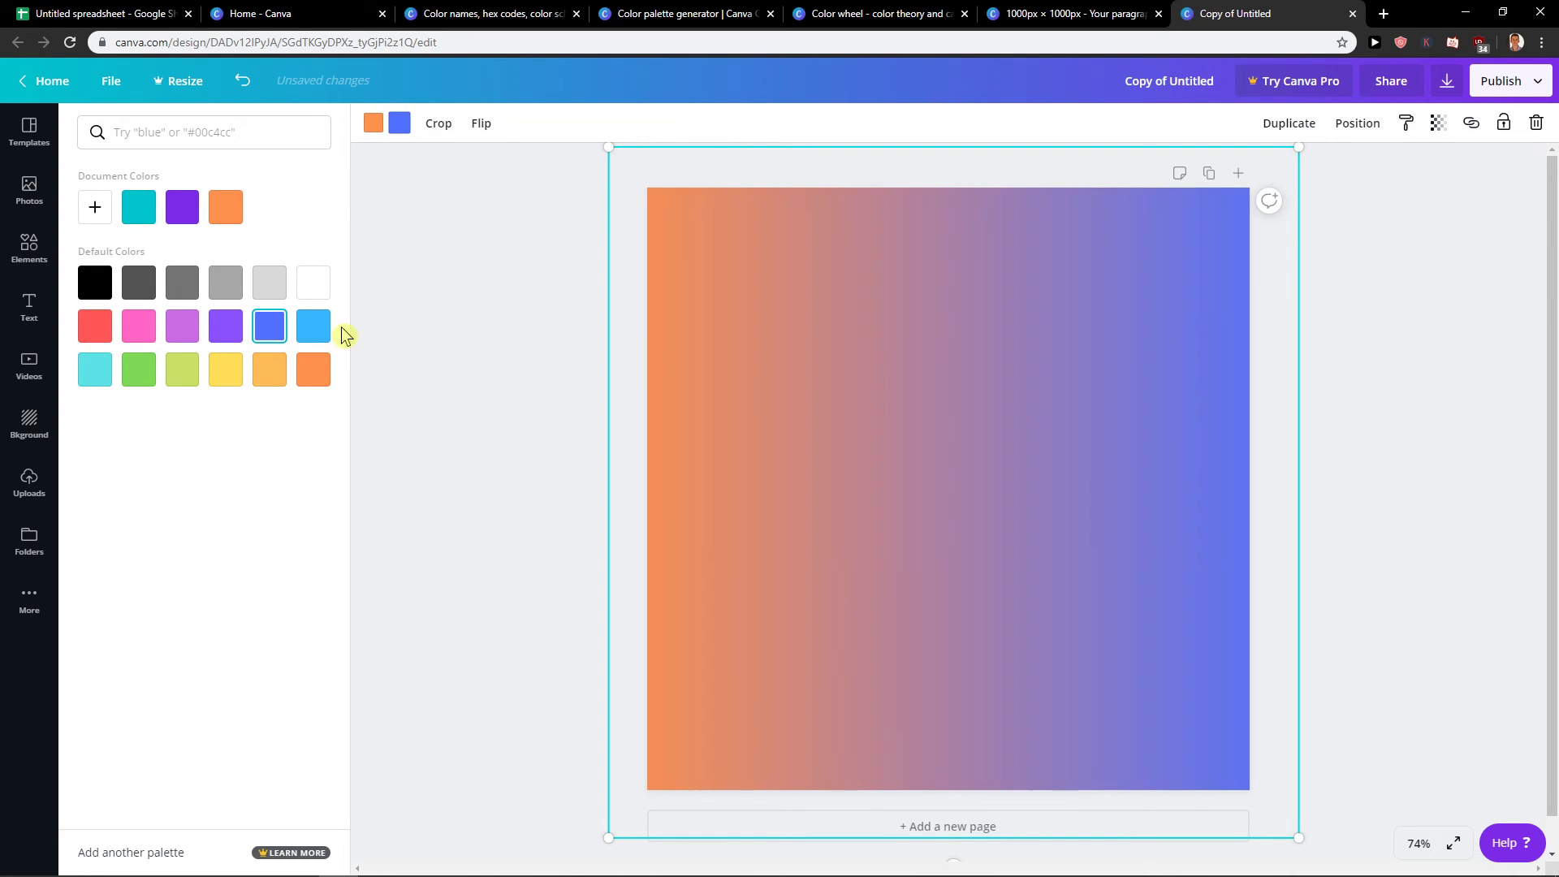
click(315, 341)
click(275, 372)
click(213, 374)
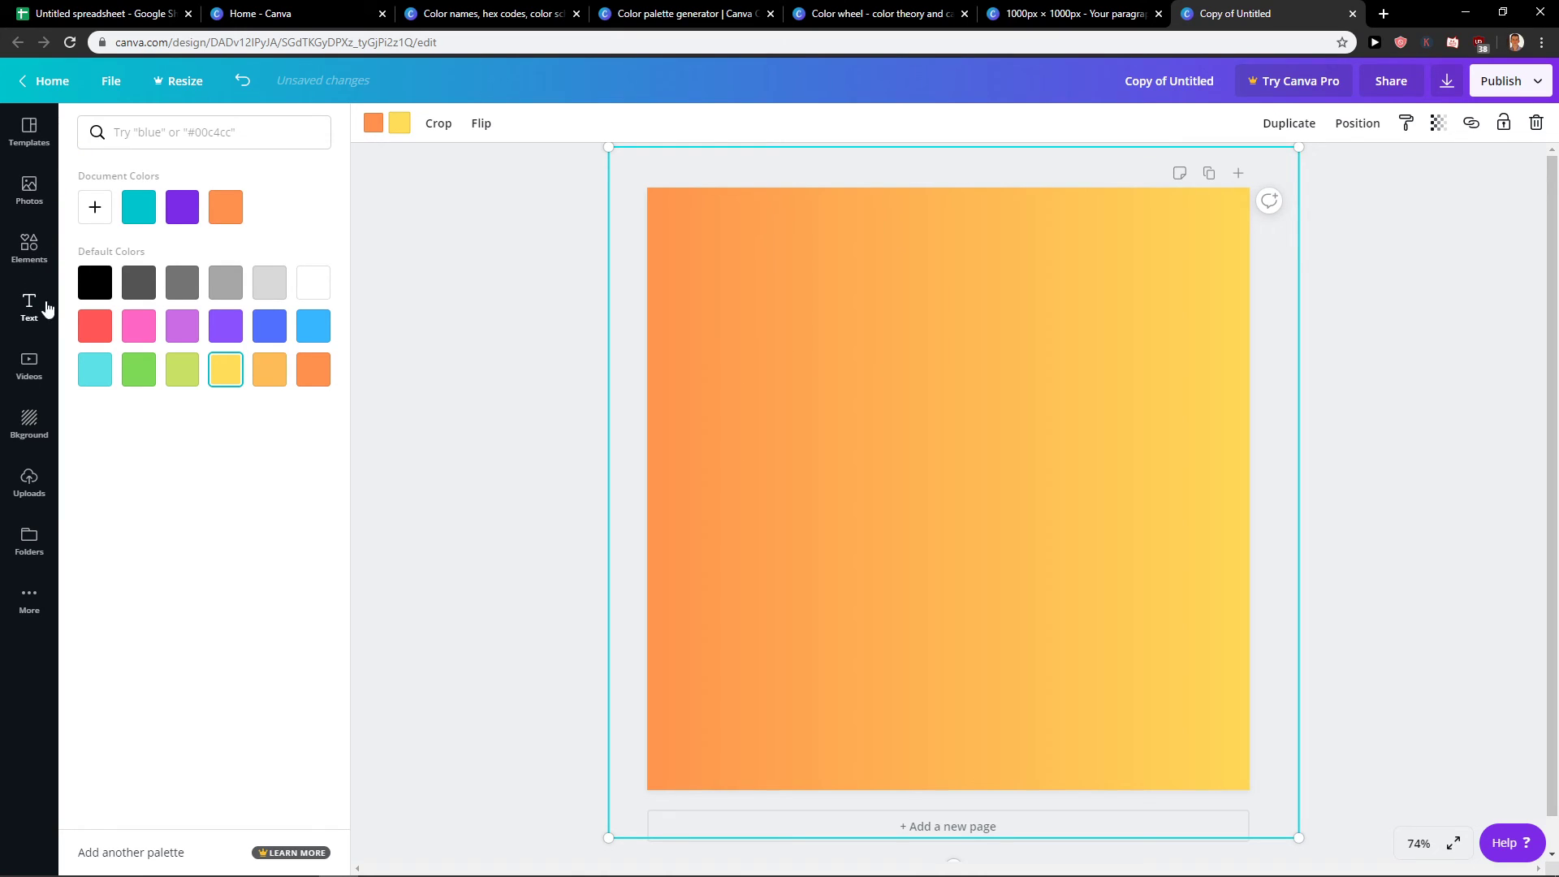
- Search Elements for 'gradients', add the striped gradient blob and enlarge it
click(29, 248)
click(192, 132)
text(gradients)
key(Return)
scroll(295, 417, down, 6)
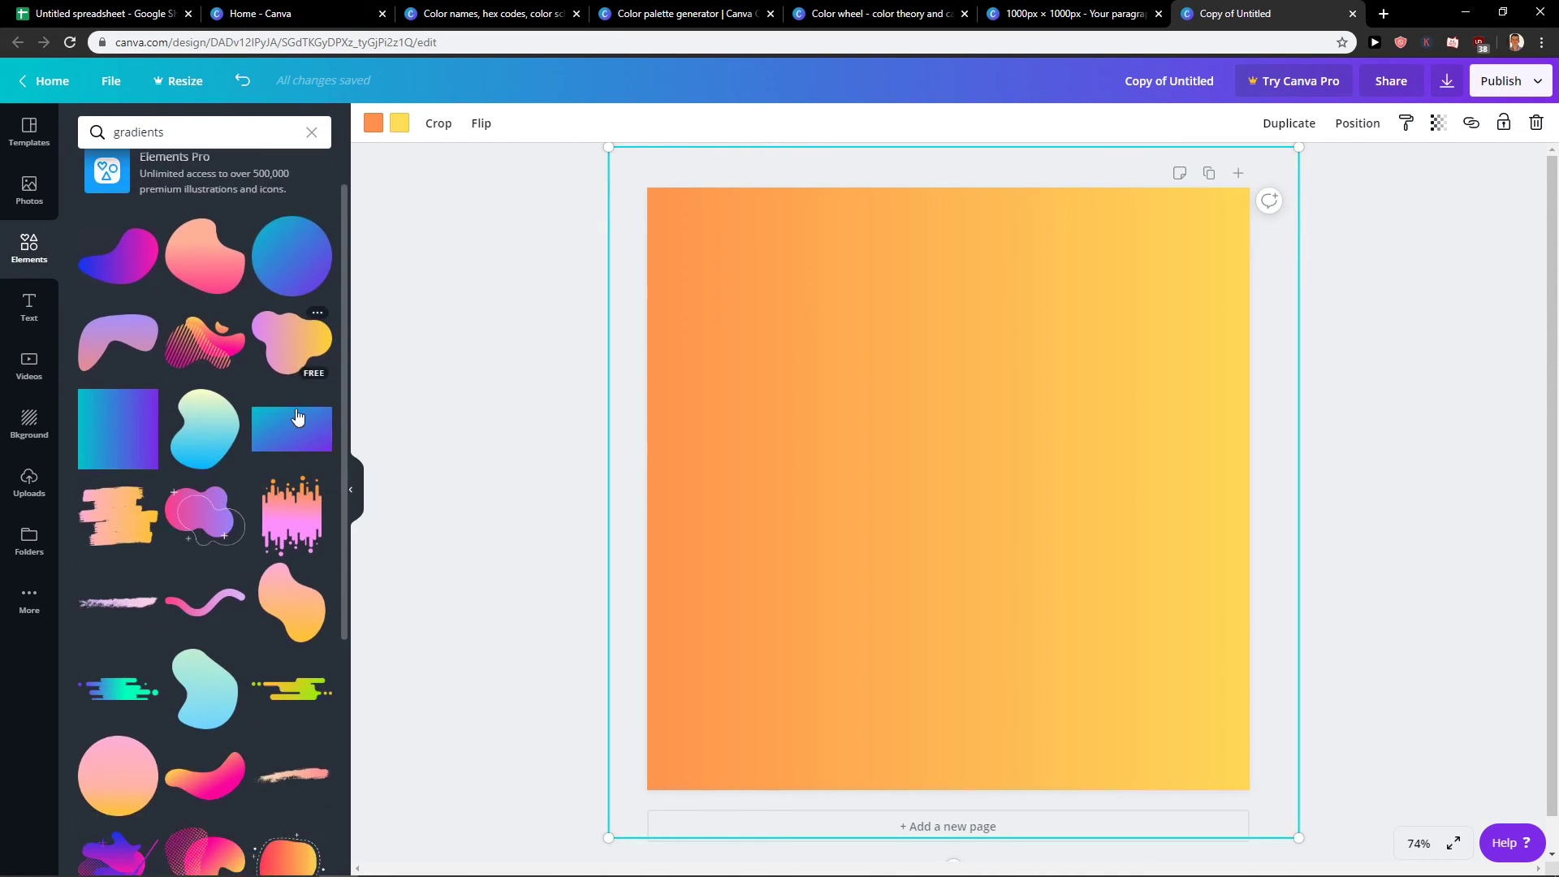
scroll(284, 498, down, 4)
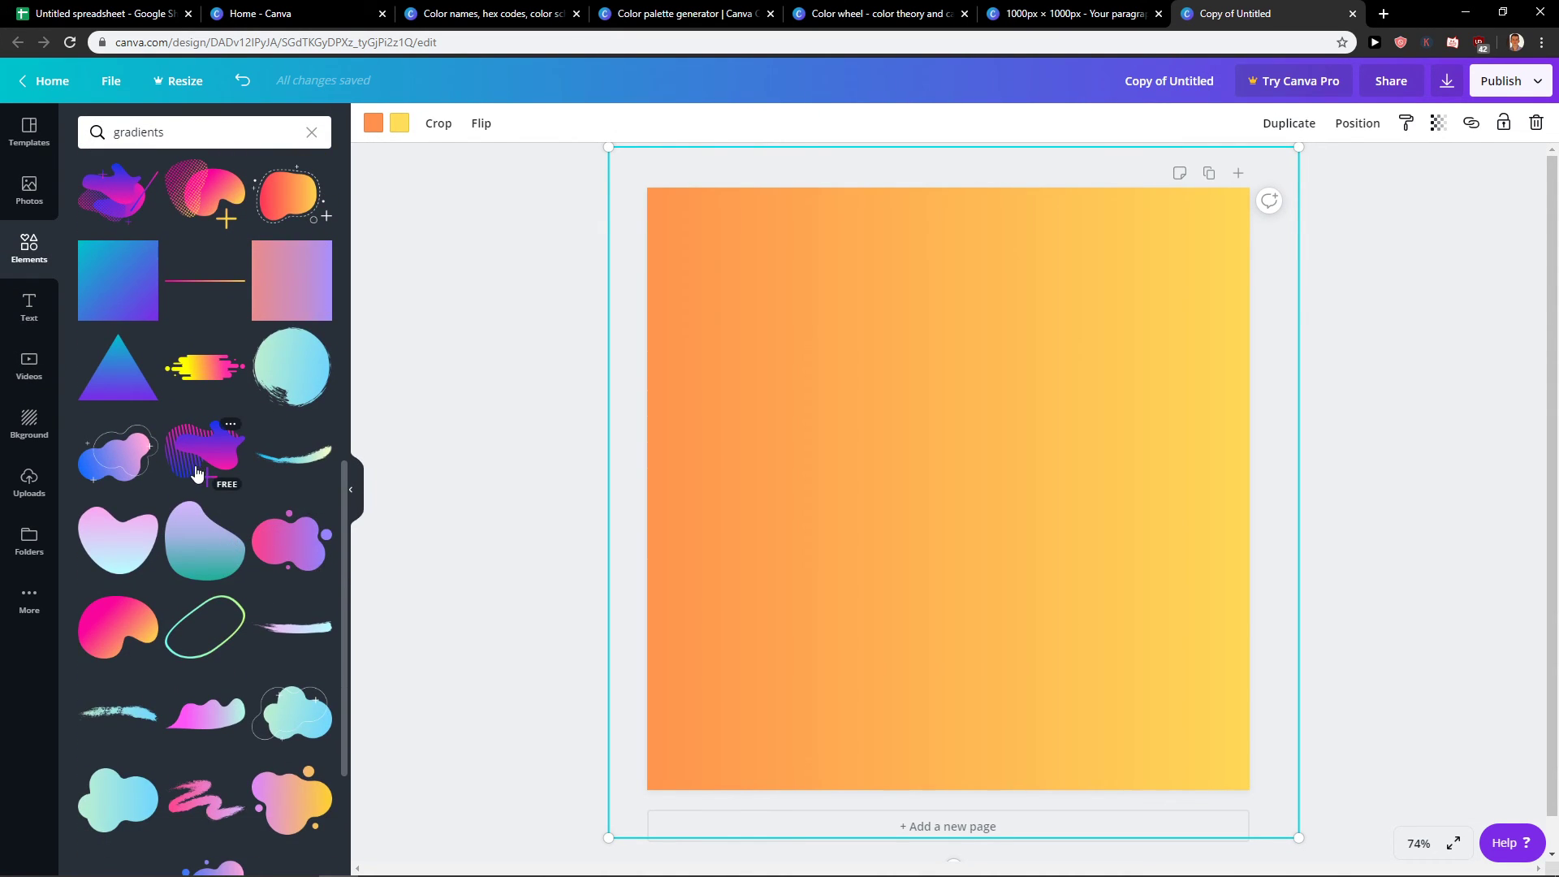
click(196, 472)
drag(829, 584, 902, 472)
scroll(203, 512, down, 8)
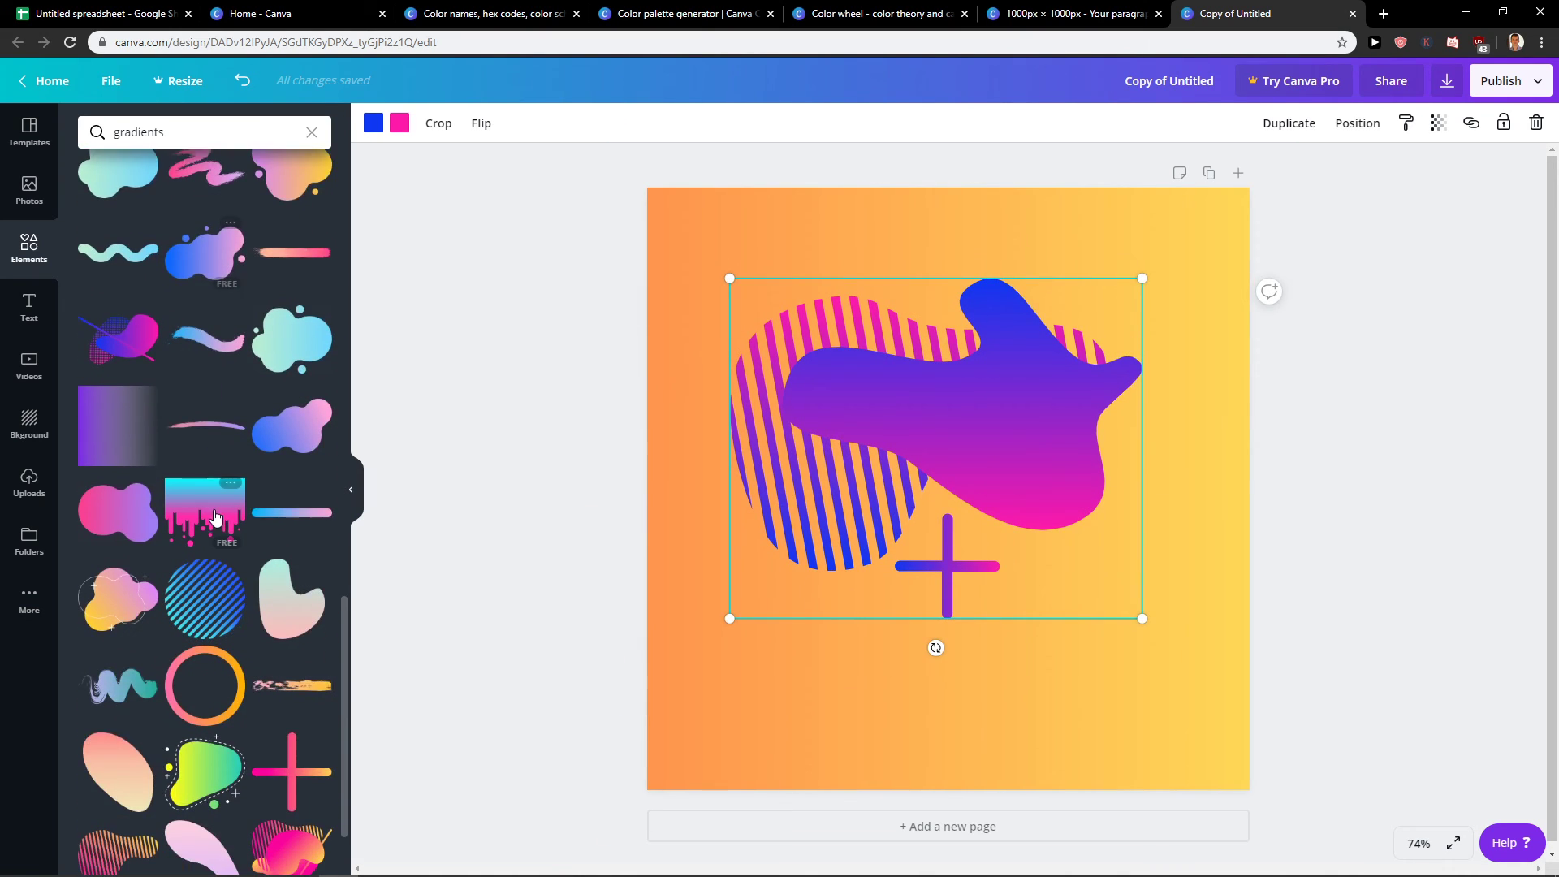
scroll(215, 516, down, 2)
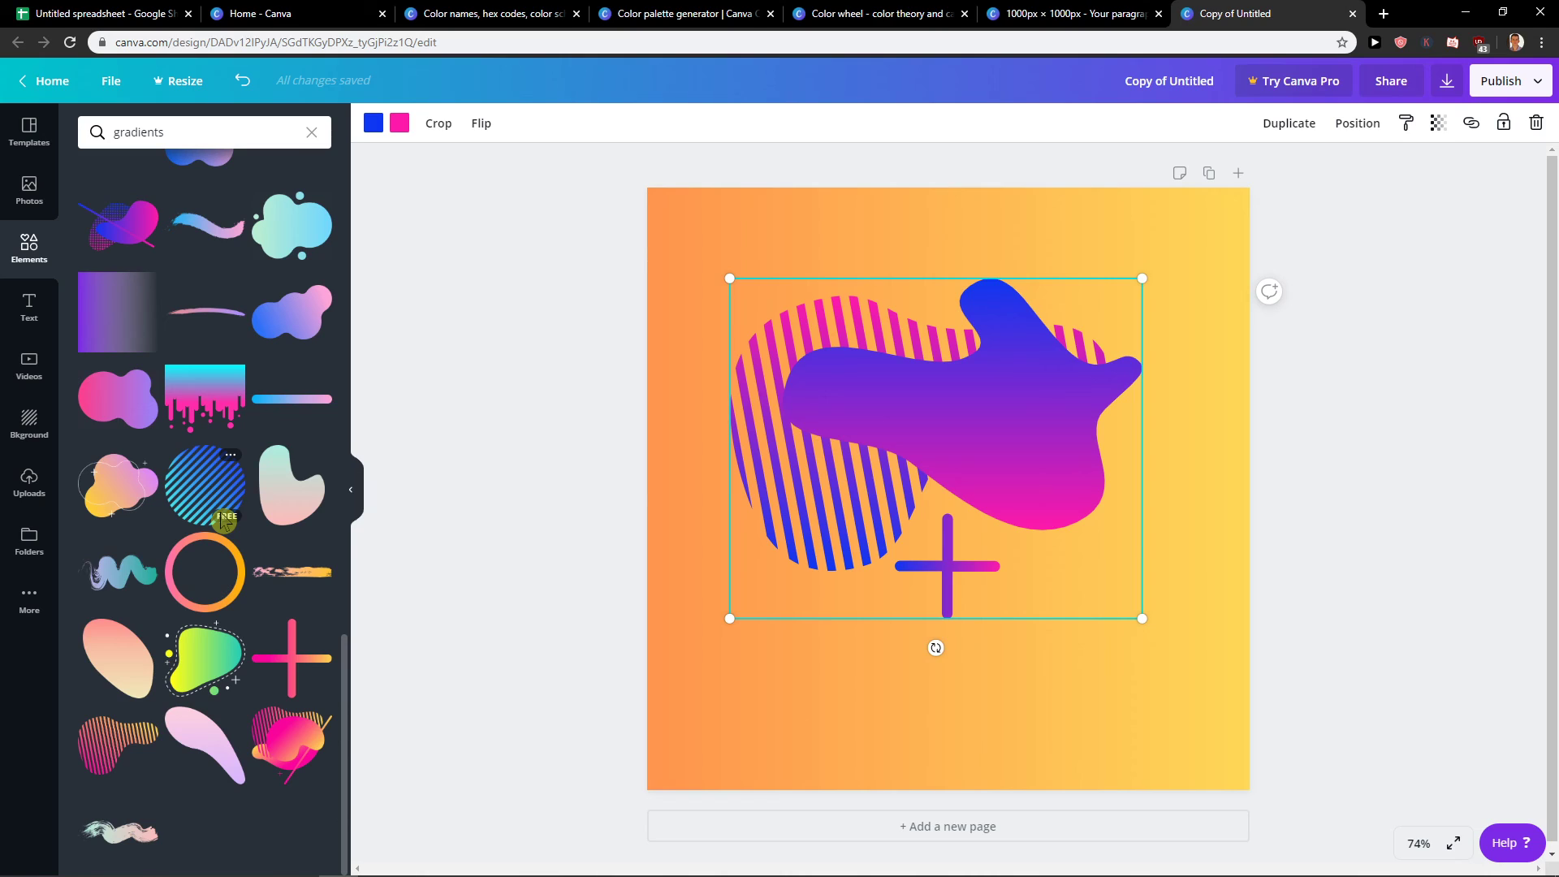